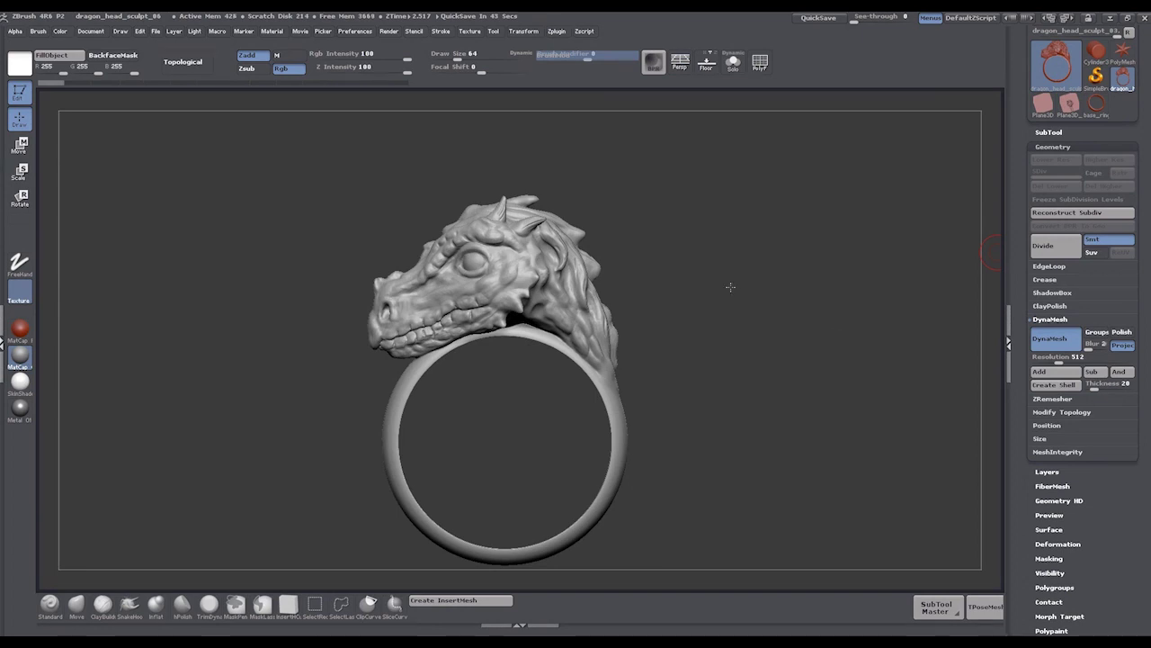
Step: Examine the dragon-head ring from the side, the front and underneath the band
{"action": "left_click_drag", "start_coordinate": [729, 333], "coordinate": [254, 300]}
{"action": "left_click_drag", "start_coordinate": [617, 391], "coordinate": [332, 324]}
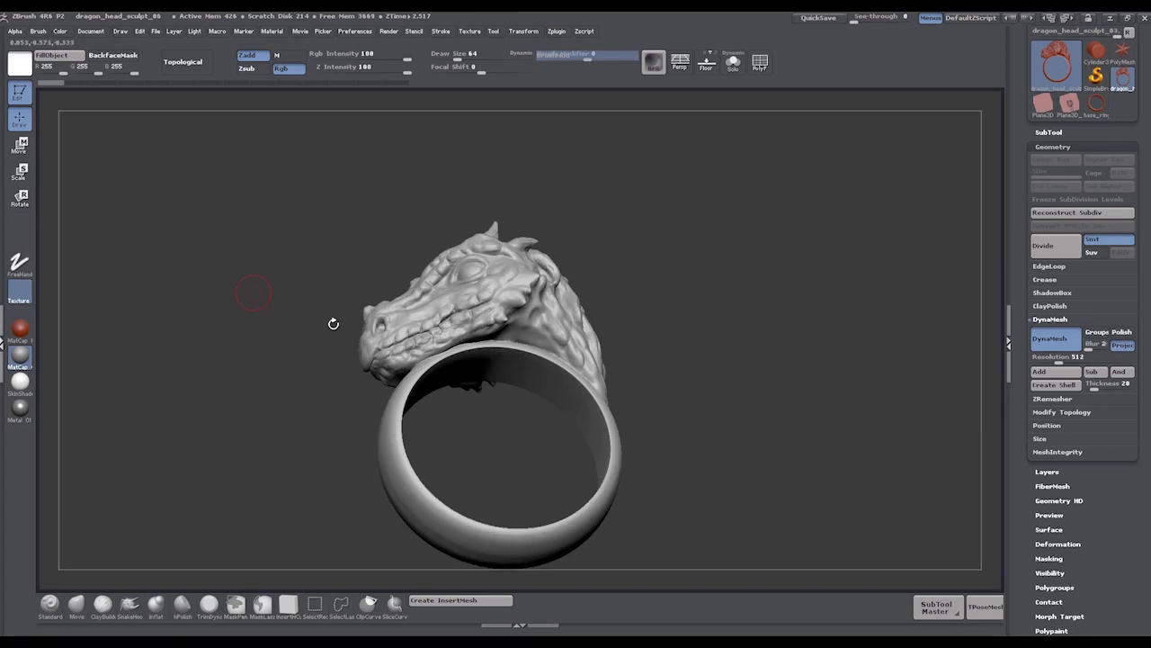
{"action": "left_click_drag", "start_coordinate": [716, 293], "coordinate": [768, 288]}
{"action": "key", "text": "f"}
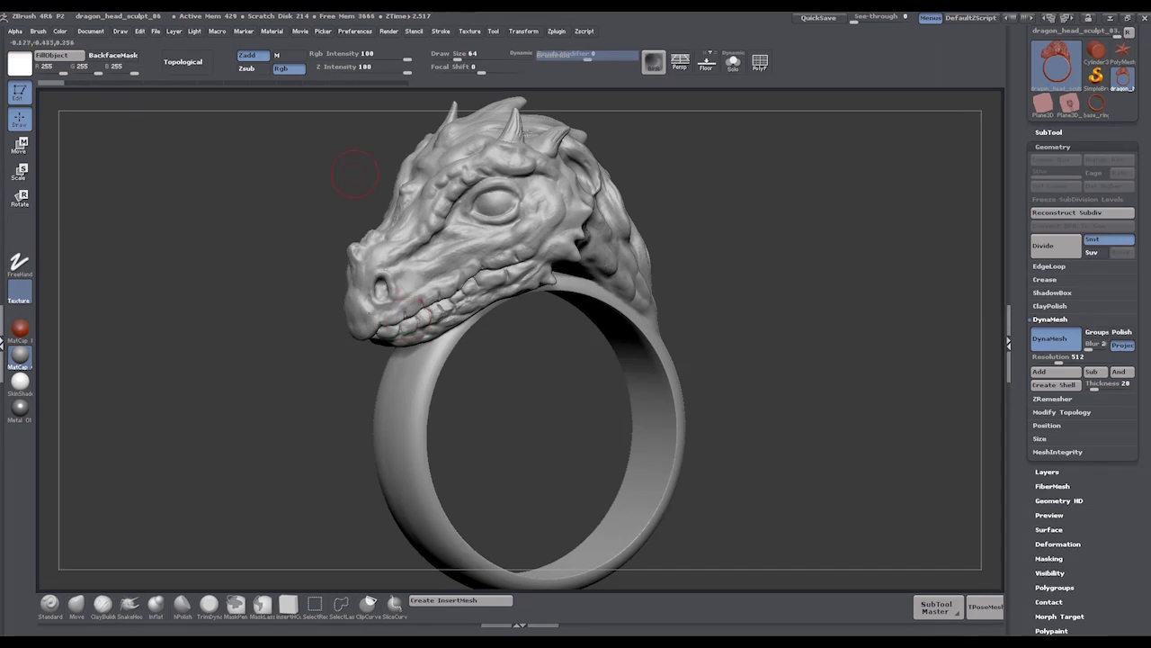
{"action": "left_click_drag", "start_coordinate": [769, 301], "coordinate": [791, 288]}
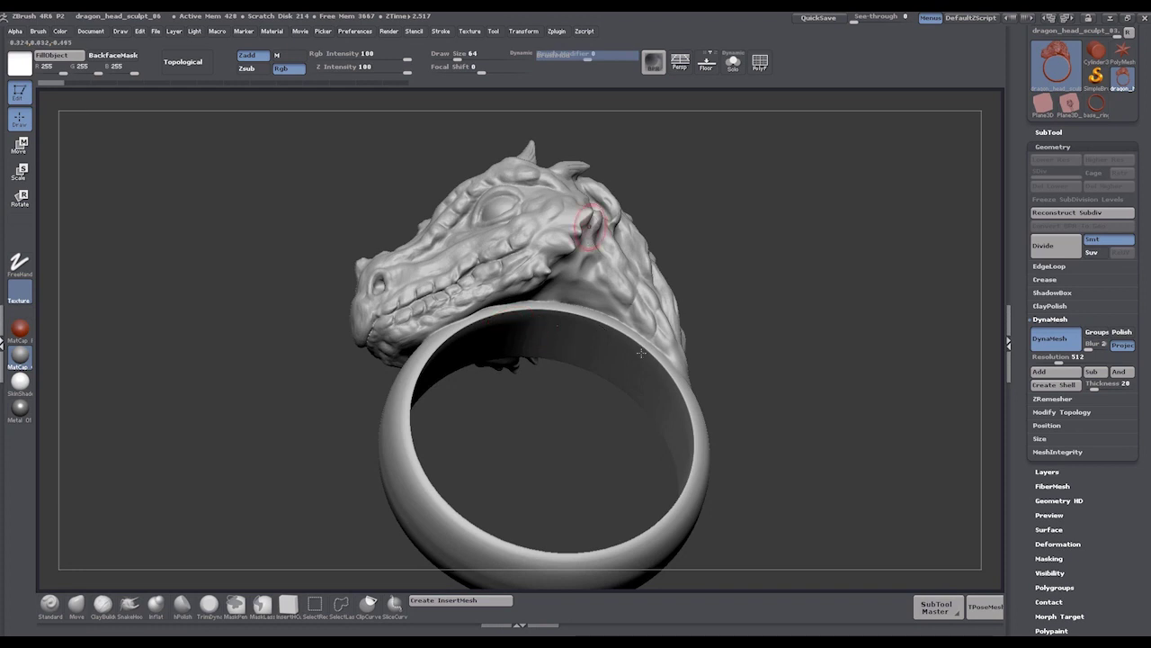
{"action": "left_click_drag", "start_coordinate": [804, 383], "coordinate": [753, 347]}
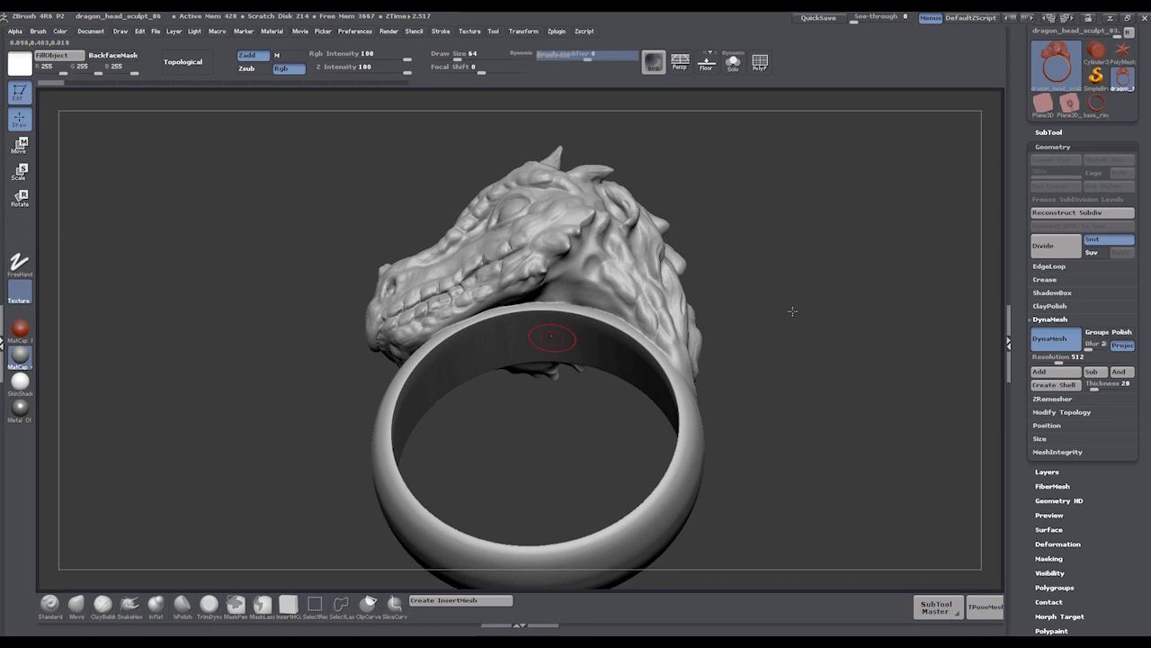
{"action": "left_click_drag", "start_coordinate": [207, 293], "coordinate": [312, 285], "text": "shift"}
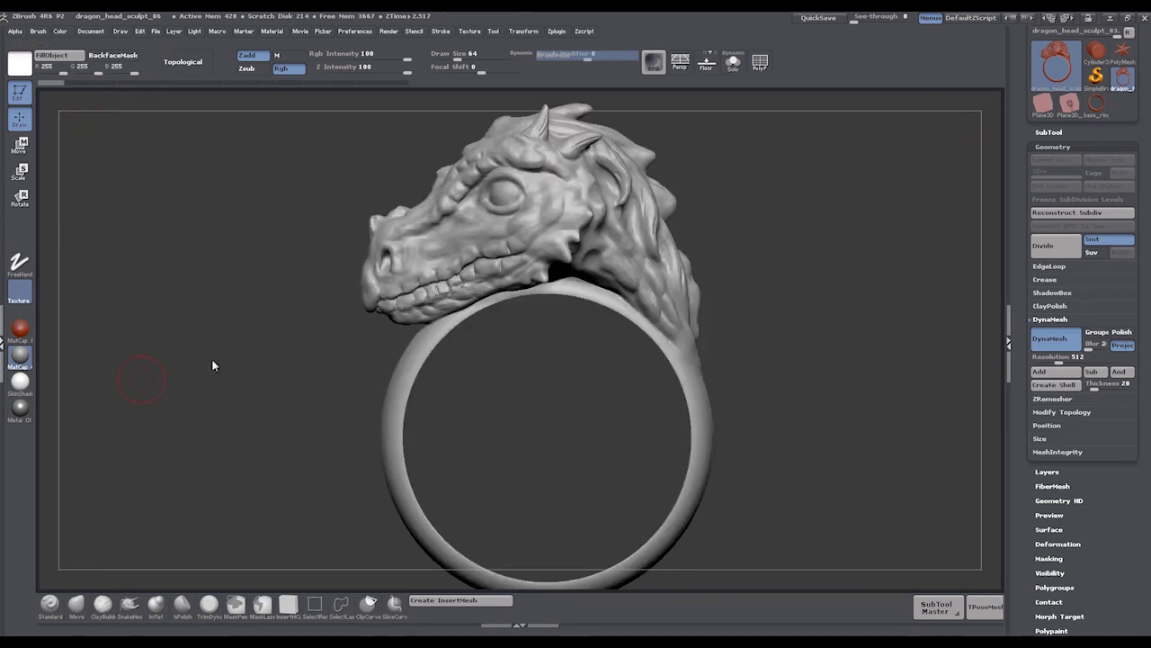
Step: Insert a cube with the InsertCube brush through the band's inner surface, directly beneath the dragon's head
{"action": "key", "text": "b"}
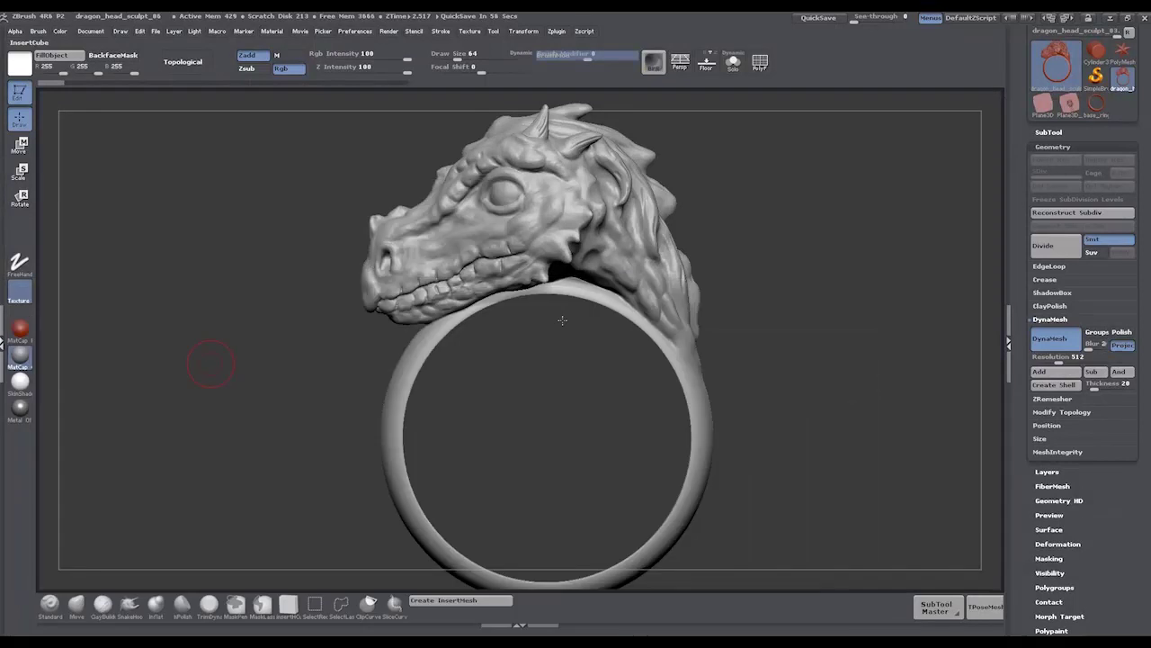
{"action": "left_click_drag", "start_coordinate": [563, 318], "coordinate": [542, 352]}
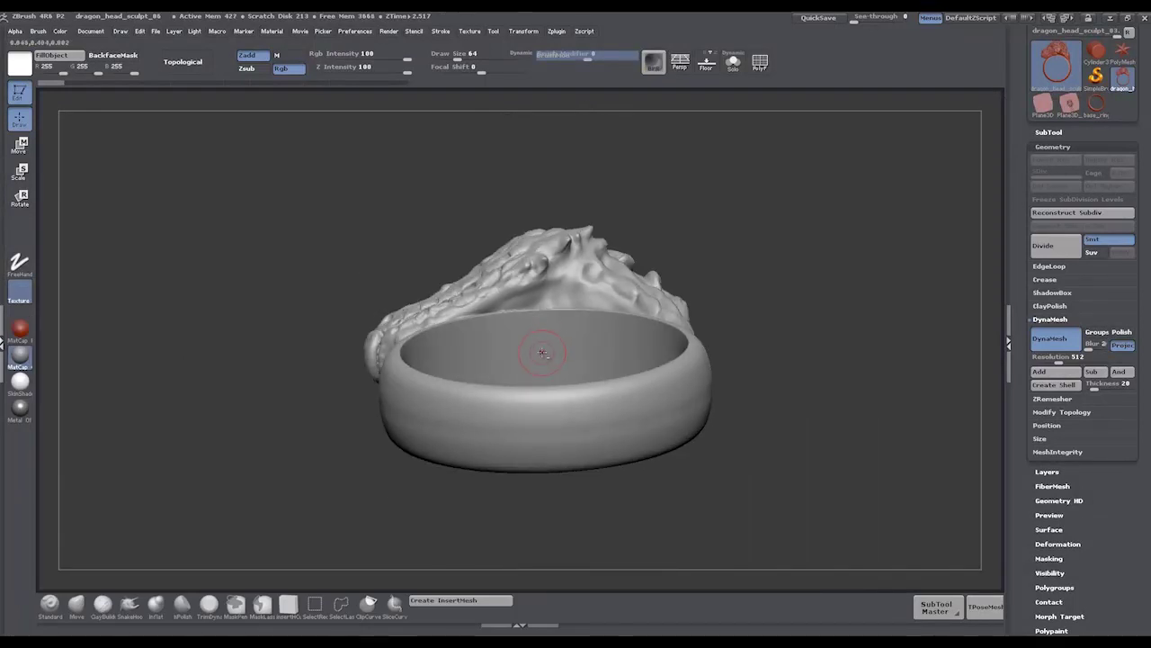
{"action": "left_click_drag", "start_coordinate": [541, 352], "coordinate": [539, 388]}
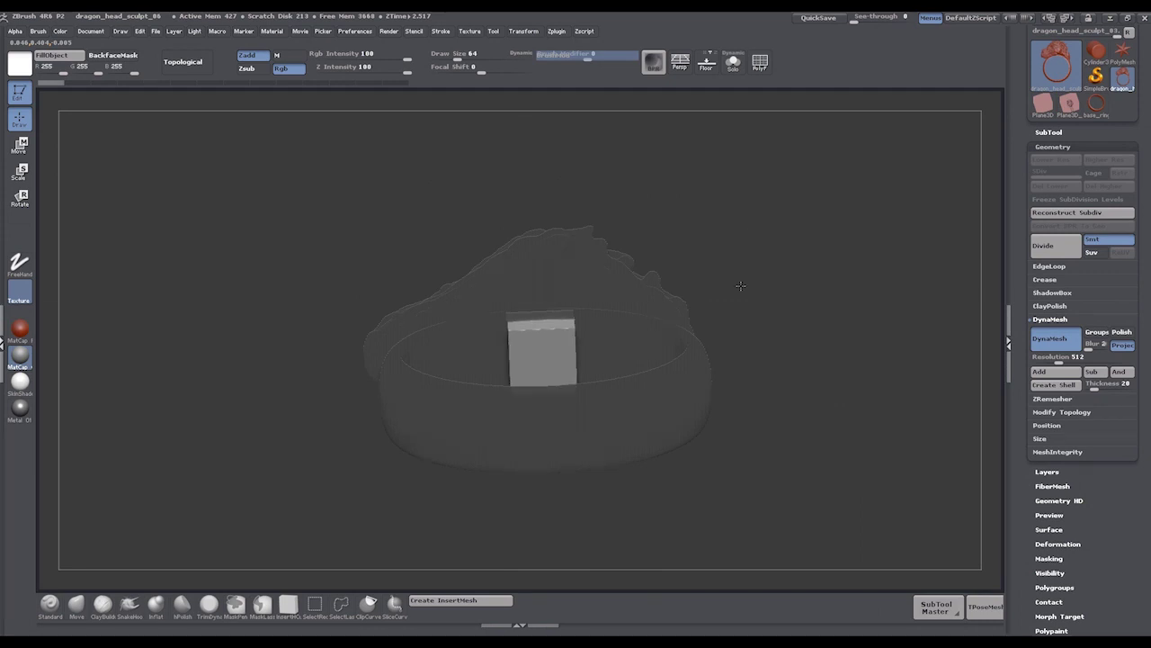
{"action": "left_click_drag", "start_coordinate": [745, 316], "coordinate": [557, 424]}
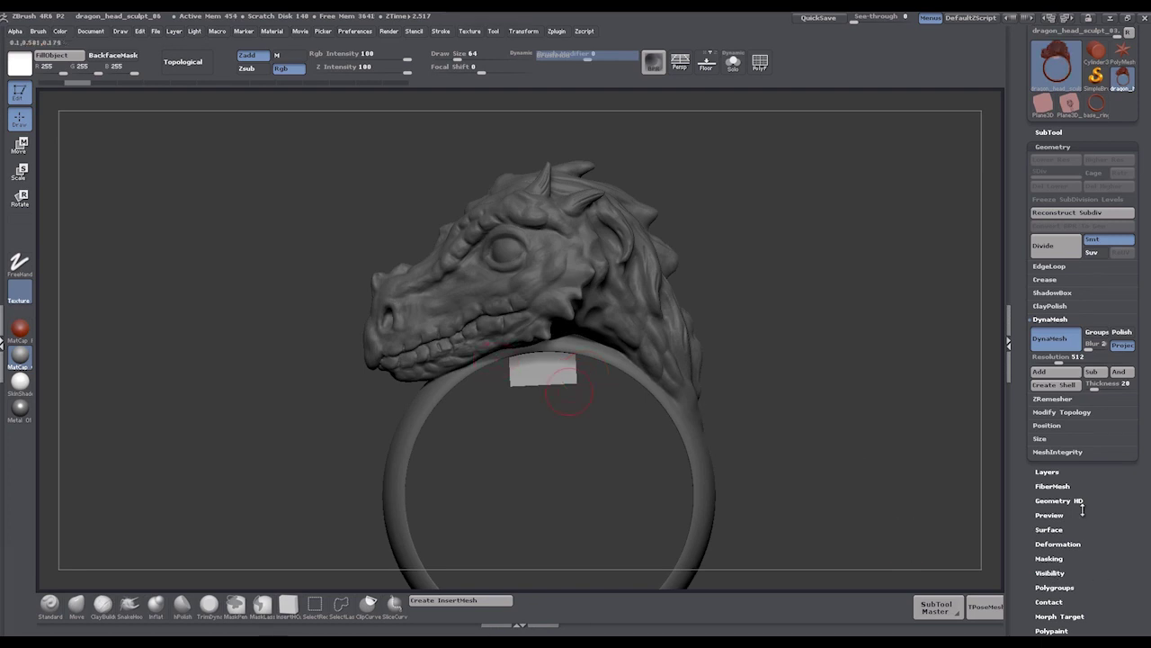
Step: Turn on double-sided display for the ring mesh
{"action": "scroll", "coordinate": [1069, 472], "scroll_direction": "down", "scroll_amount": 3}
{"action": "scroll", "coordinate": [1066, 466], "scroll_direction": "down", "scroll_amount": 3}
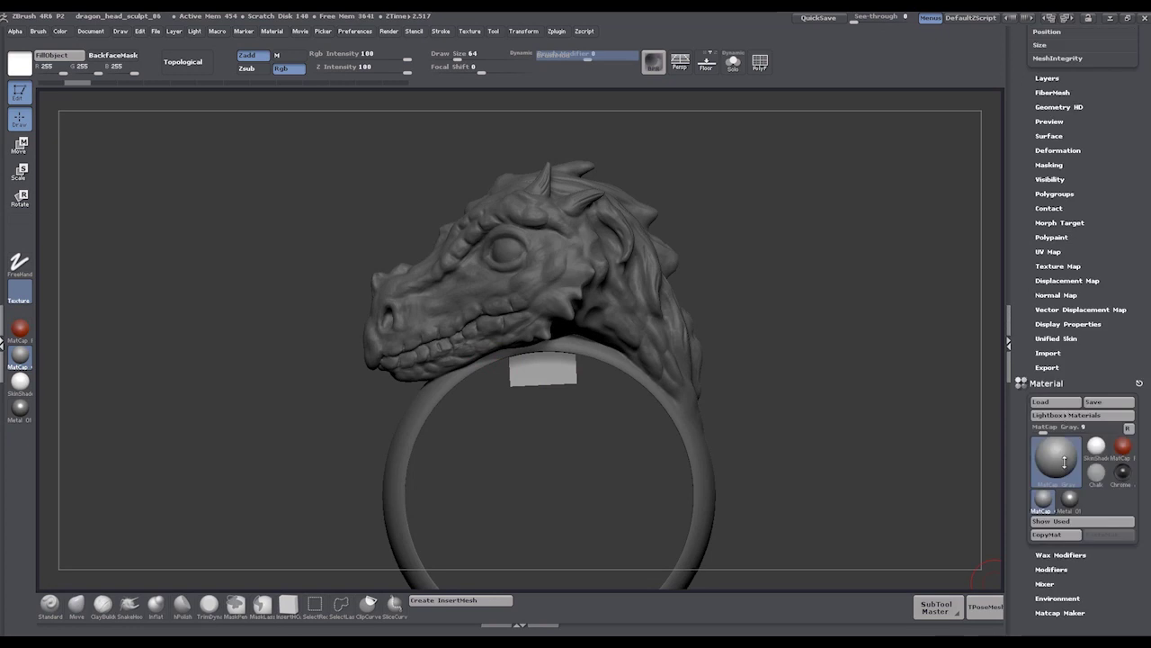
{"action": "scroll", "coordinate": [1059, 365], "scroll_direction": "down", "scroll_amount": 1}
{"action": "left_click", "coordinate": [1049, 272]}
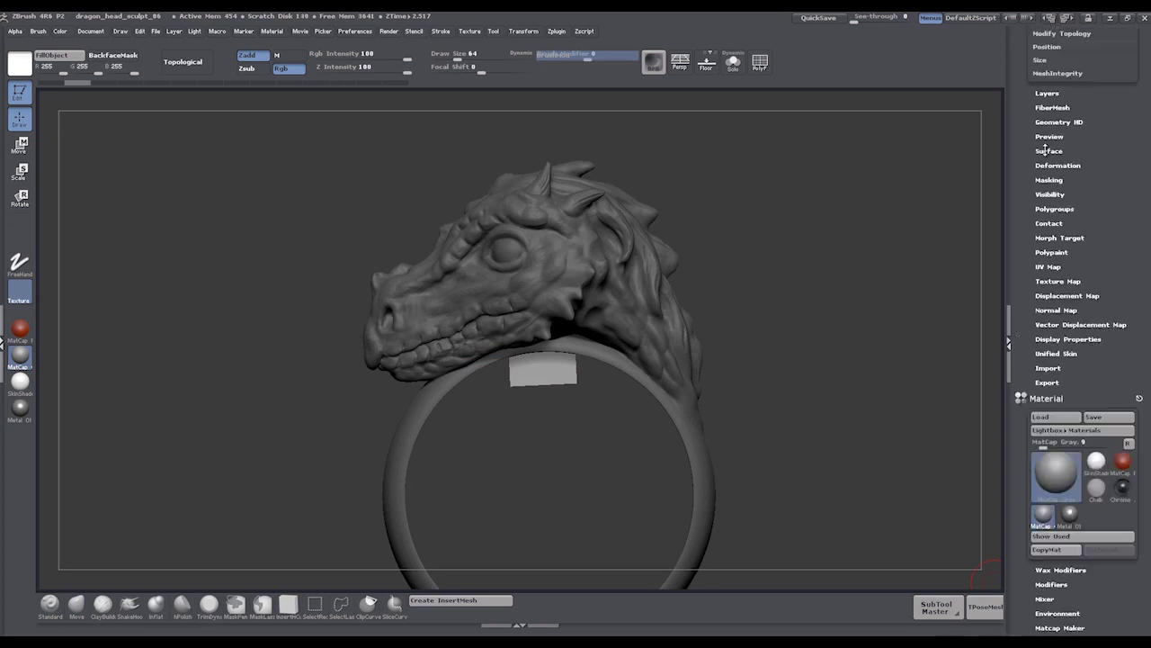
{"action": "left_click", "coordinate": [1044, 67]}
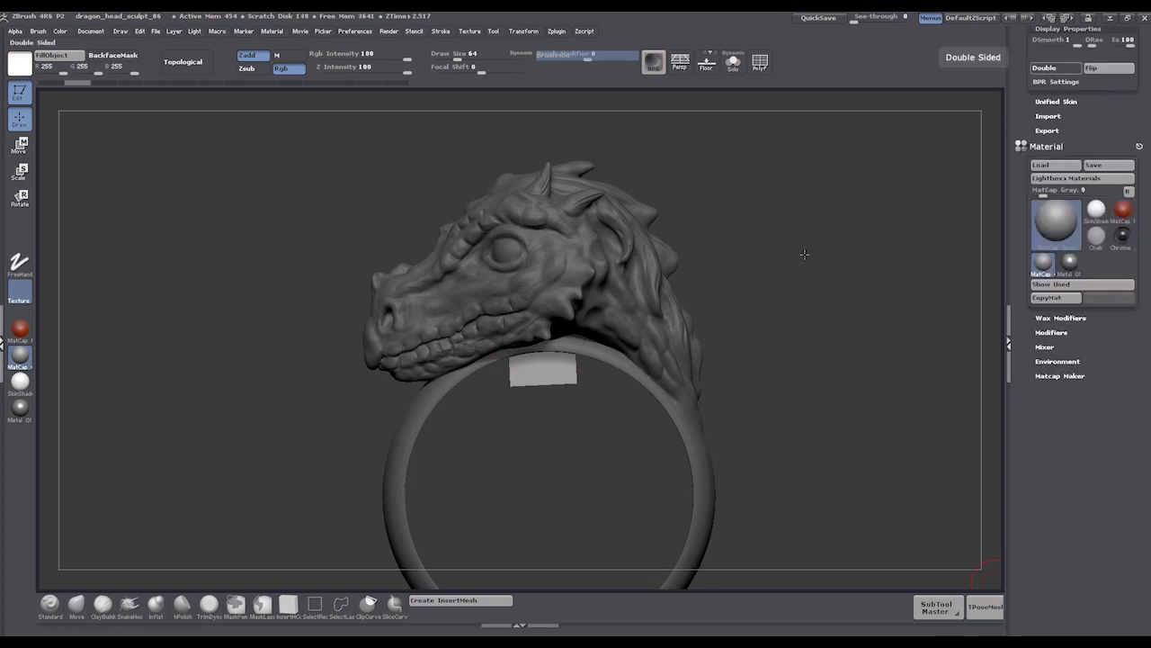
Step: Rotate the inserted cube slightly with the transpose line so it sits level in side view, and check its alignment from other angles
{"action": "left_click_drag", "start_coordinate": [807, 234], "coordinate": [548, 325]}
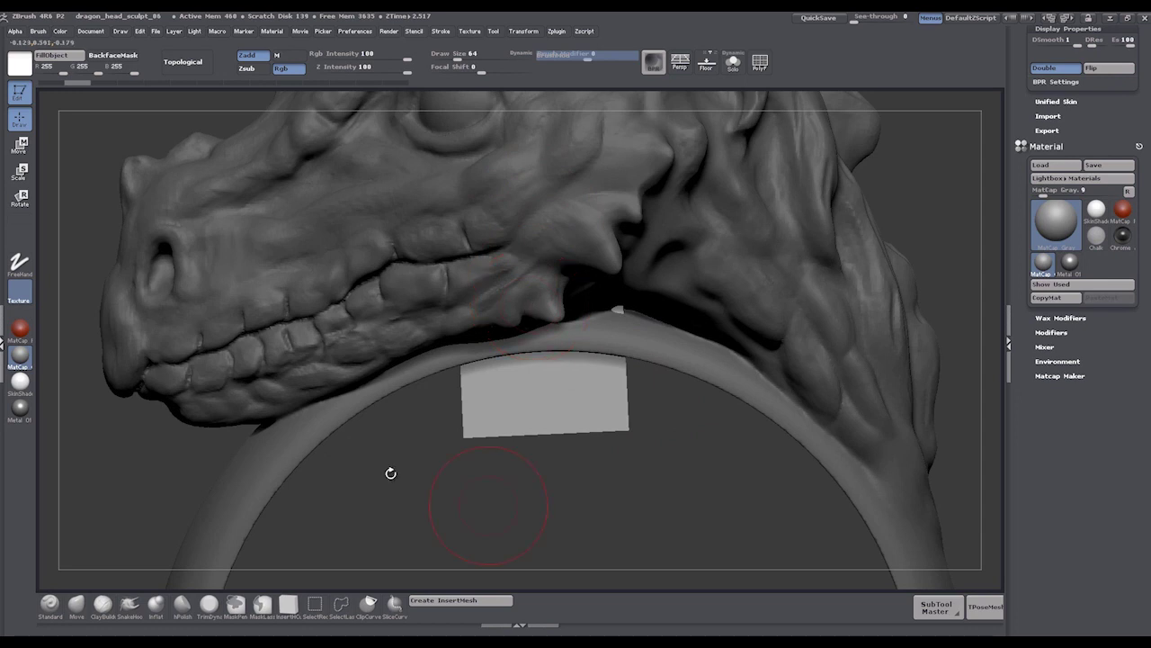
{"action": "left_click", "coordinate": [19, 198]}
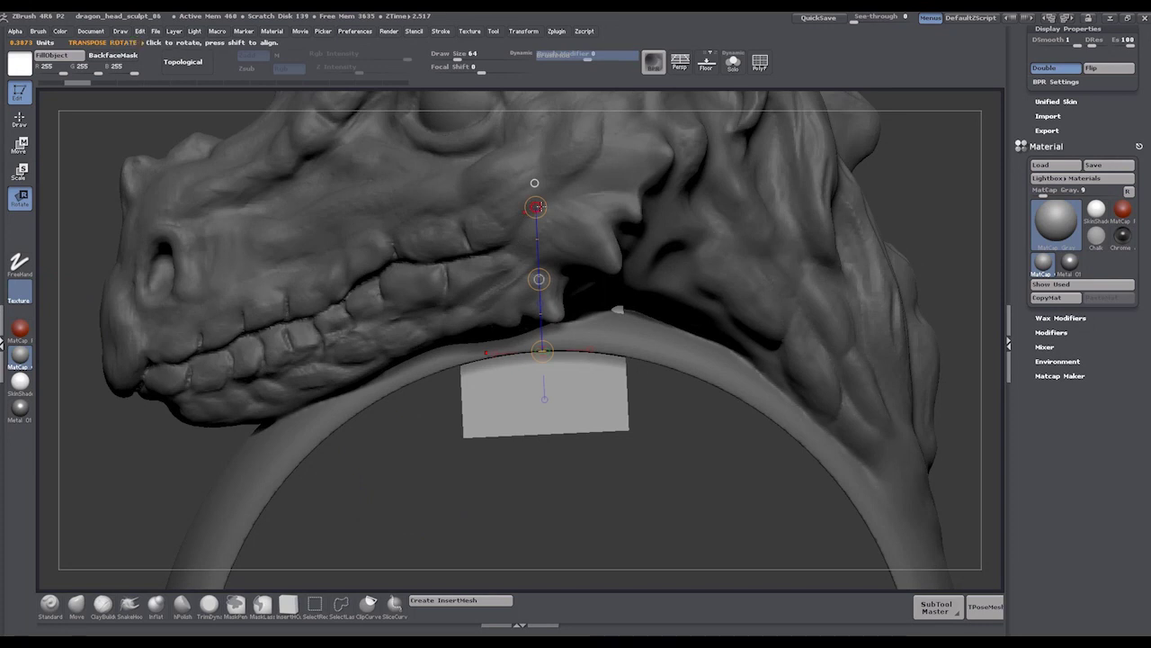
{"action": "left_click_drag", "start_coordinate": [536, 207], "coordinate": [542, 208]}
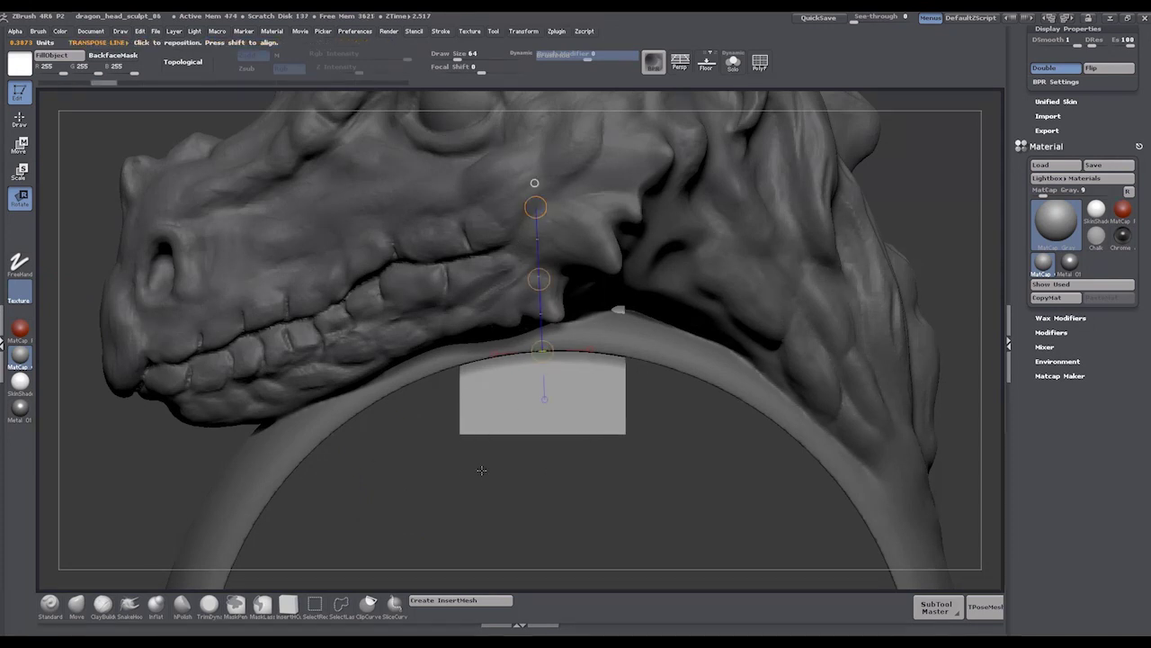
{"action": "left_click_drag", "start_coordinate": [668, 419], "coordinate": [645, 294], "text": "shift"}
{"action": "mouse_move", "coordinate": [340, 348]}
{"action": "left_mouse_down"}
{"action": "mouse_move", "coordinate": [376, 314]}
{"action": "mouse_move", "coordinate": [357, 335]}
{"action": "left_mouse_up"}
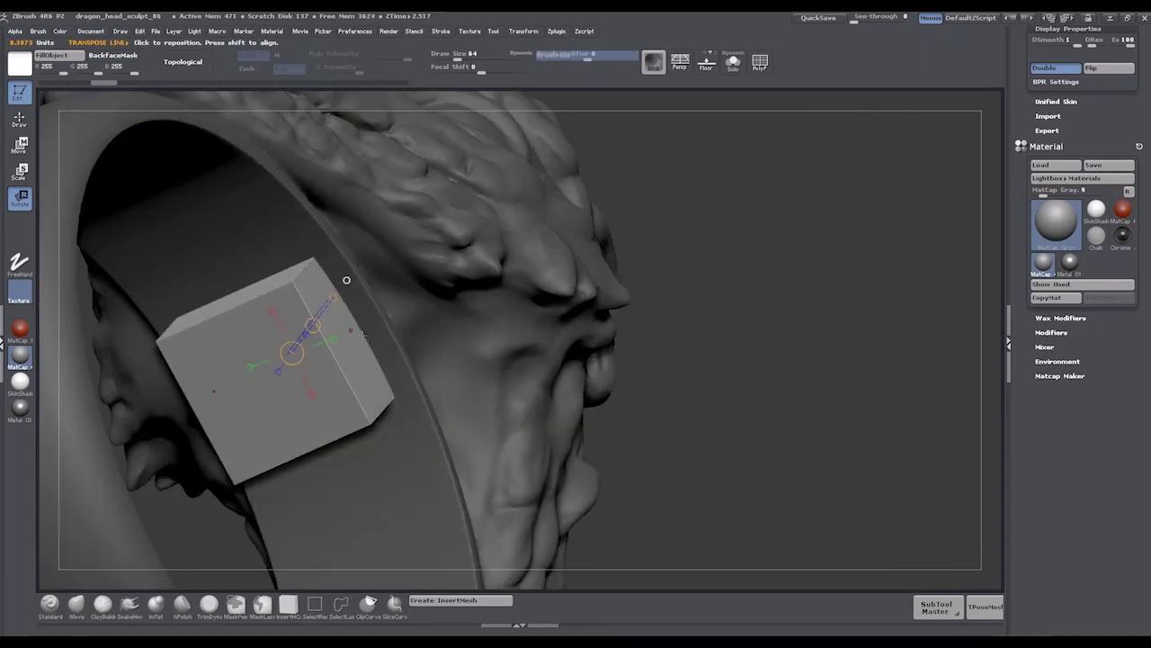
{"action": "left_click_drag", "start_coordinate": [676, 231], "coordinate": [681, 159]}
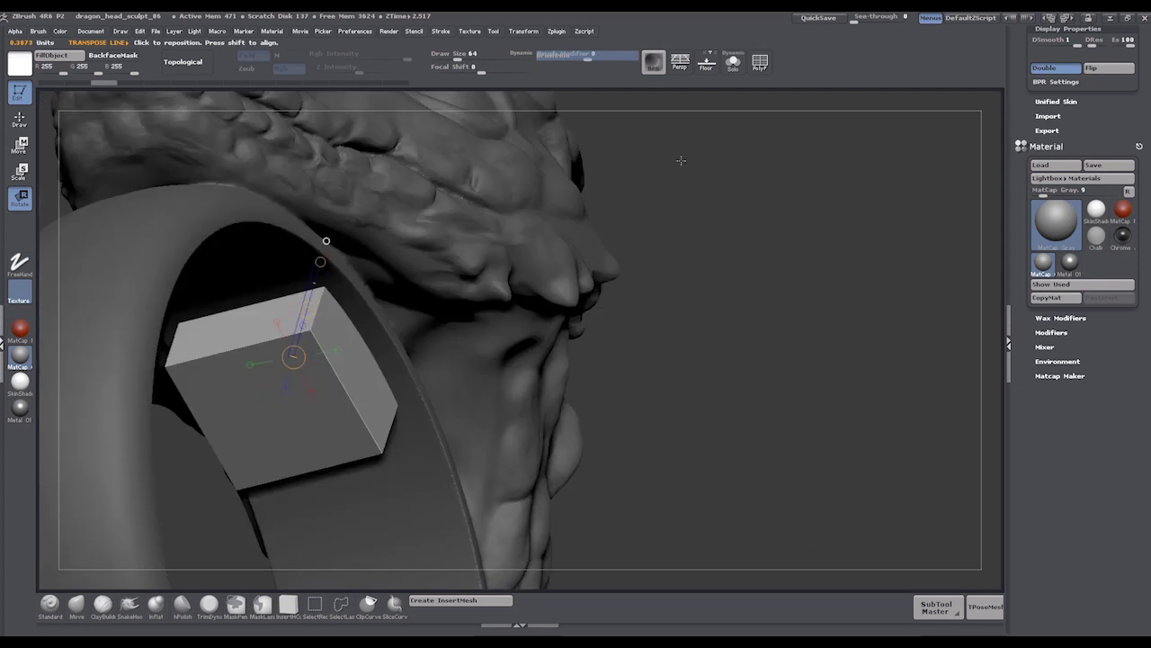
{"action": "left_click_drag", "start_coordinate": [682, 247], "coordinate": [631, 360]}
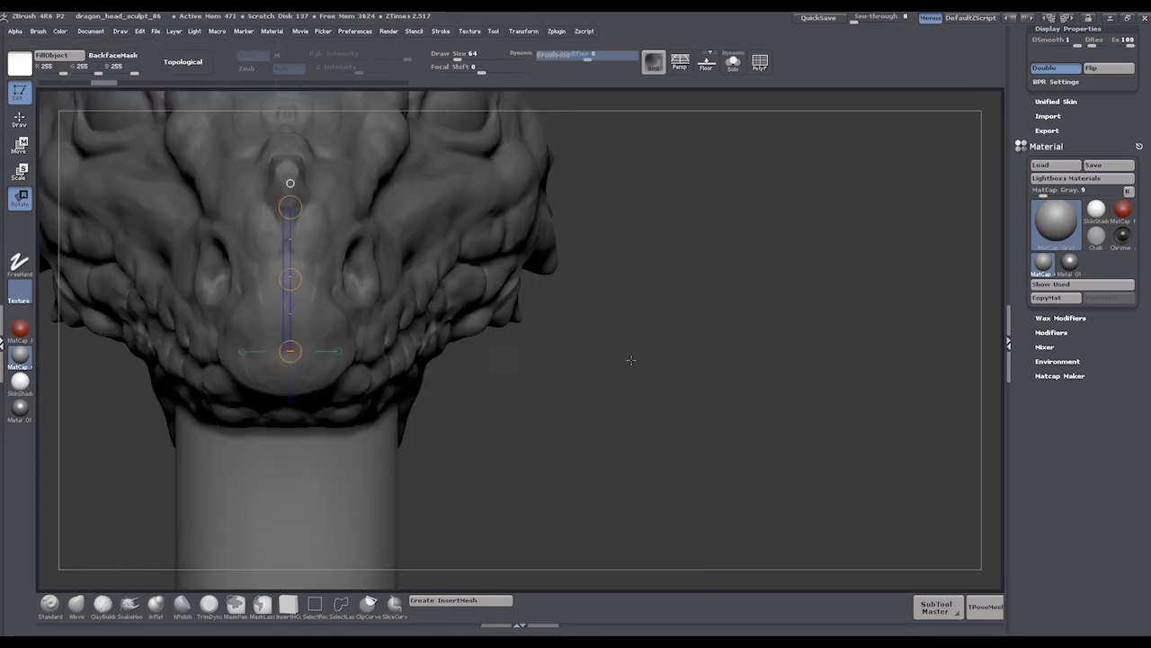
{"action": "left_click_drag", "start_coordinate": [633, 432], "coordinate": [477, 431], "text": "shift"}
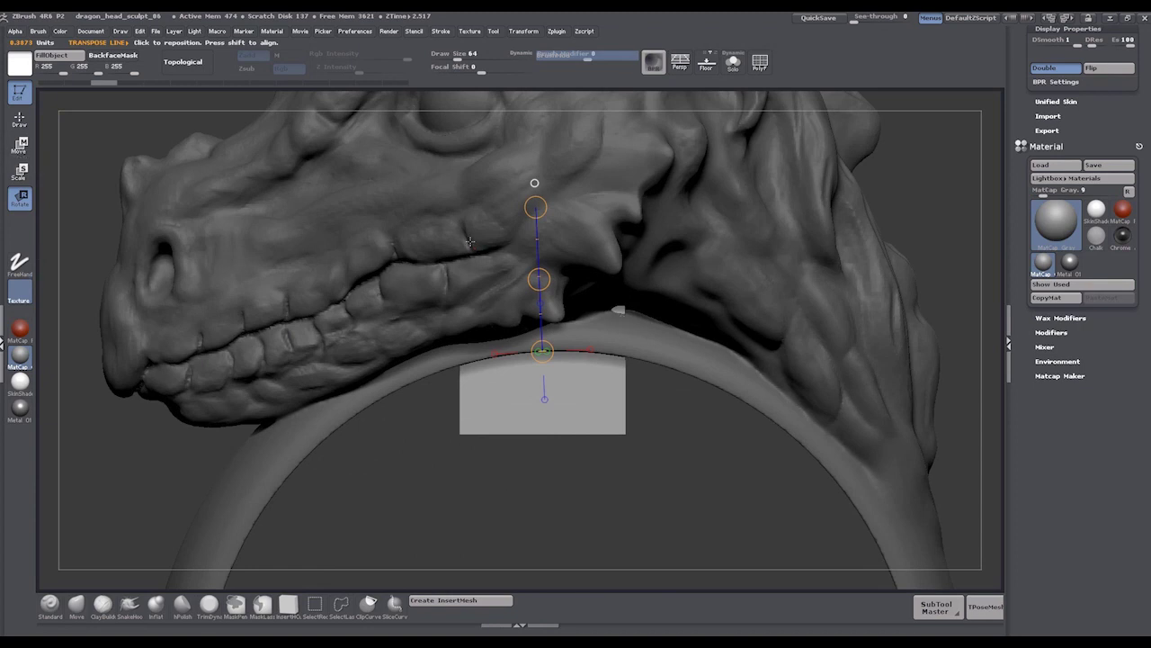
{"action": "left_click", "coordinate": [19, 121]}
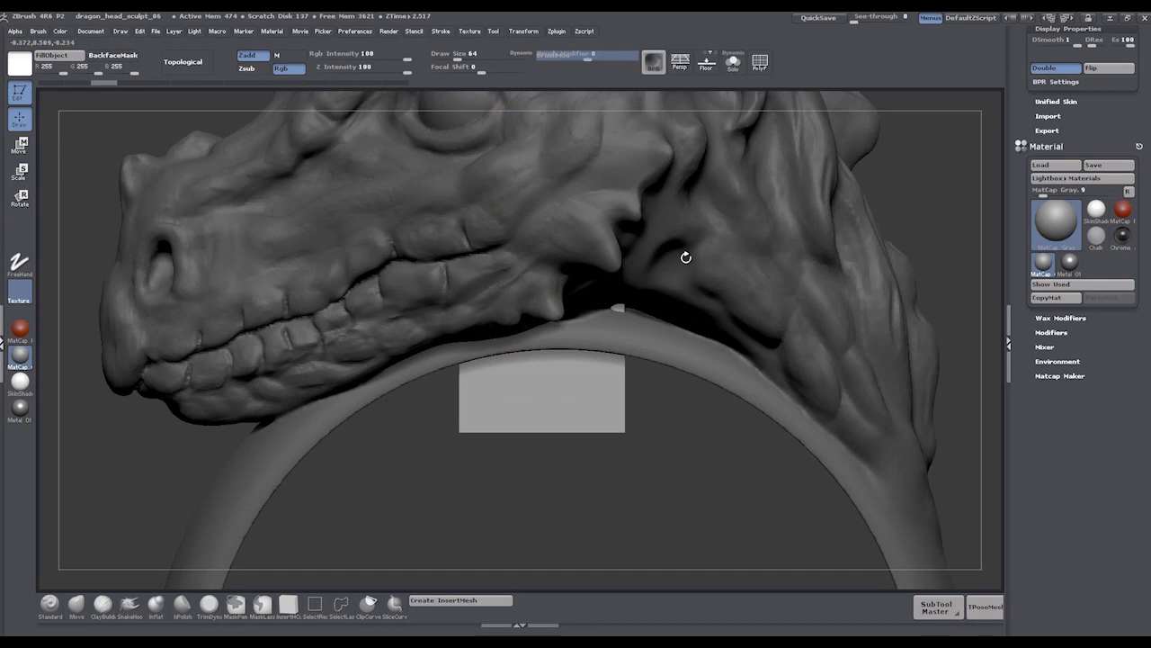
Step: Move the cube horizontally toward the dragon's snout with the transpose line so it no longer pokes through the band's outer surface
{"action": "key", "text": "f"}
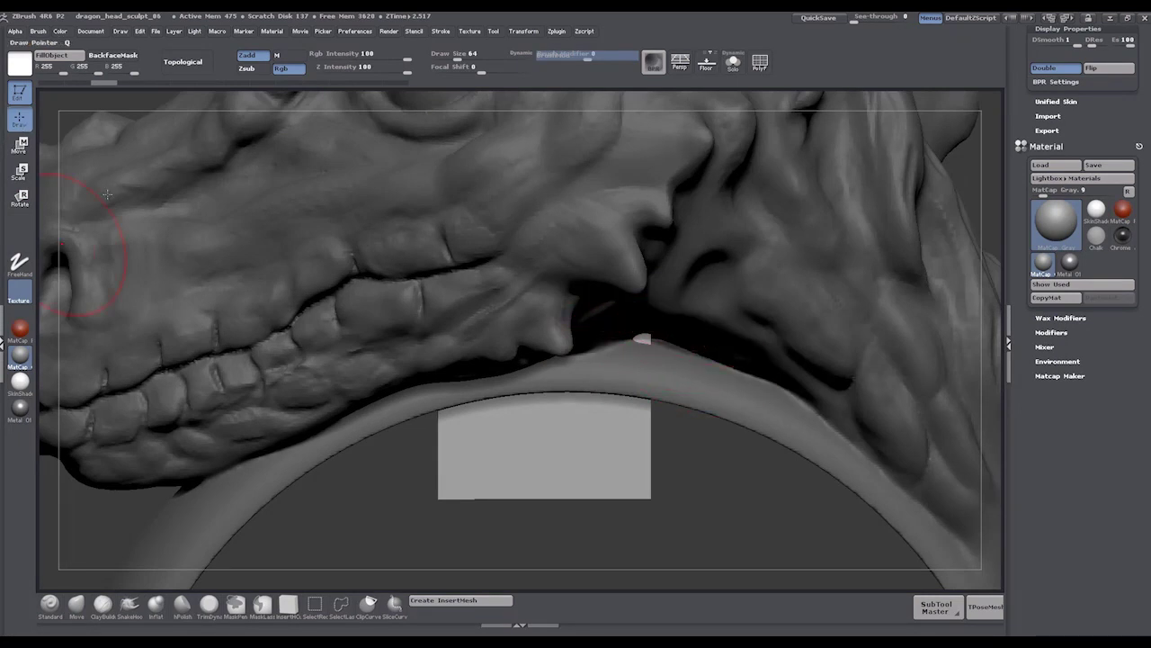
{"action": "key", "text": "w"}
{"action": "left_click_drag", "start_coordinate": [590, 445], "coordinate": [388, 445]}
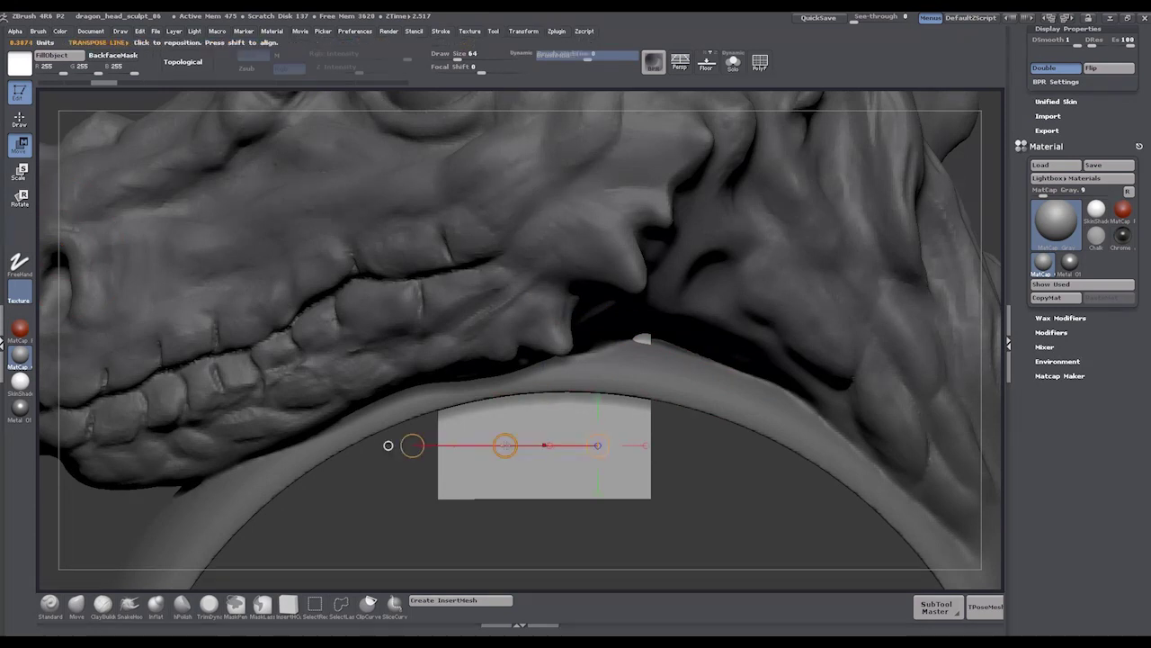
{"action": "key", "text": "ctrl+z"}
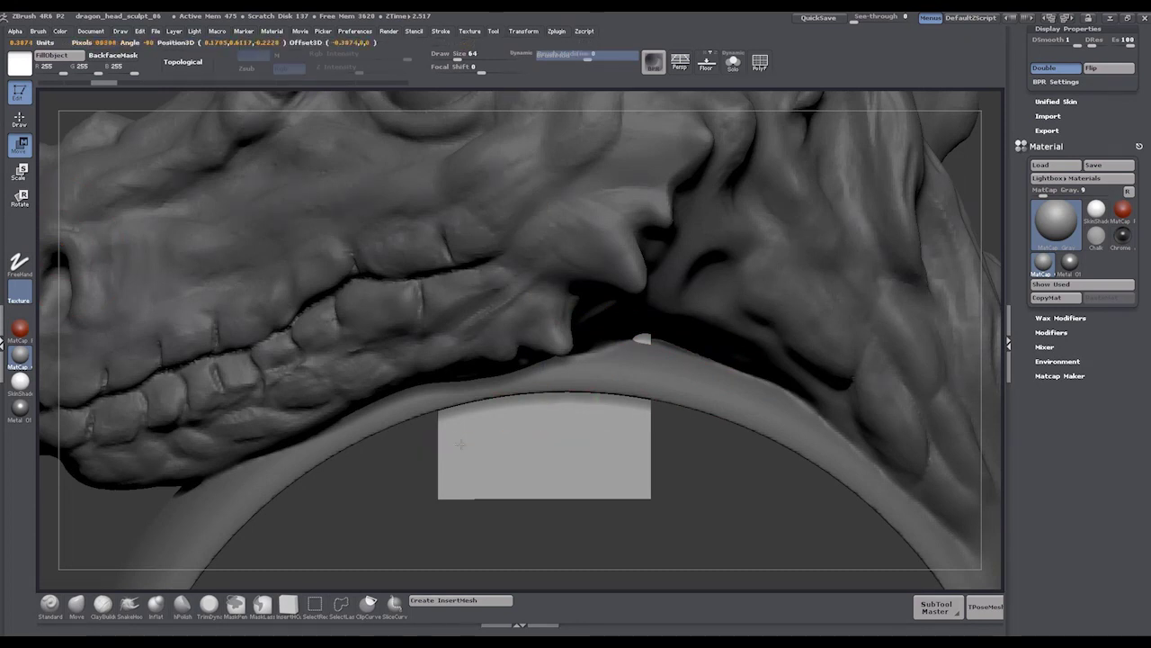
{"action": "key", "text": "ctrl+z"}
{"action": "key", "text": "ctrl+shift+z"}
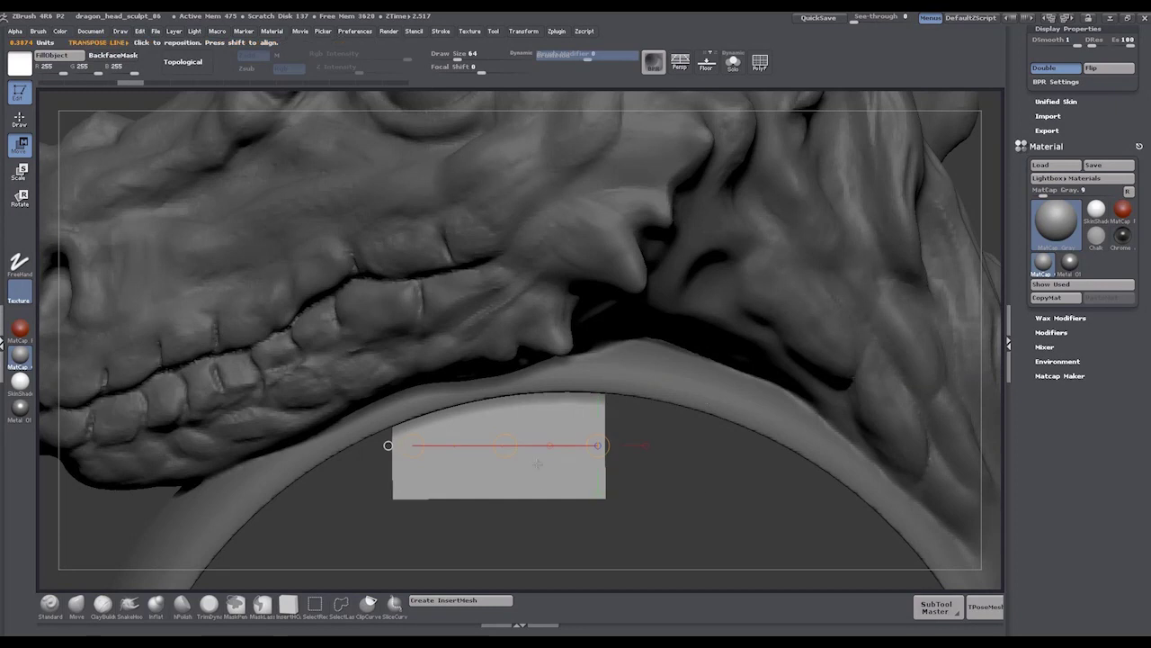
Step: Check the cube's placement inside the band and clear the mask from the dragon head and ring
{"action": "left_click_drag", "start_coordinate": [468, 538], "coordinate": [449, 470]}
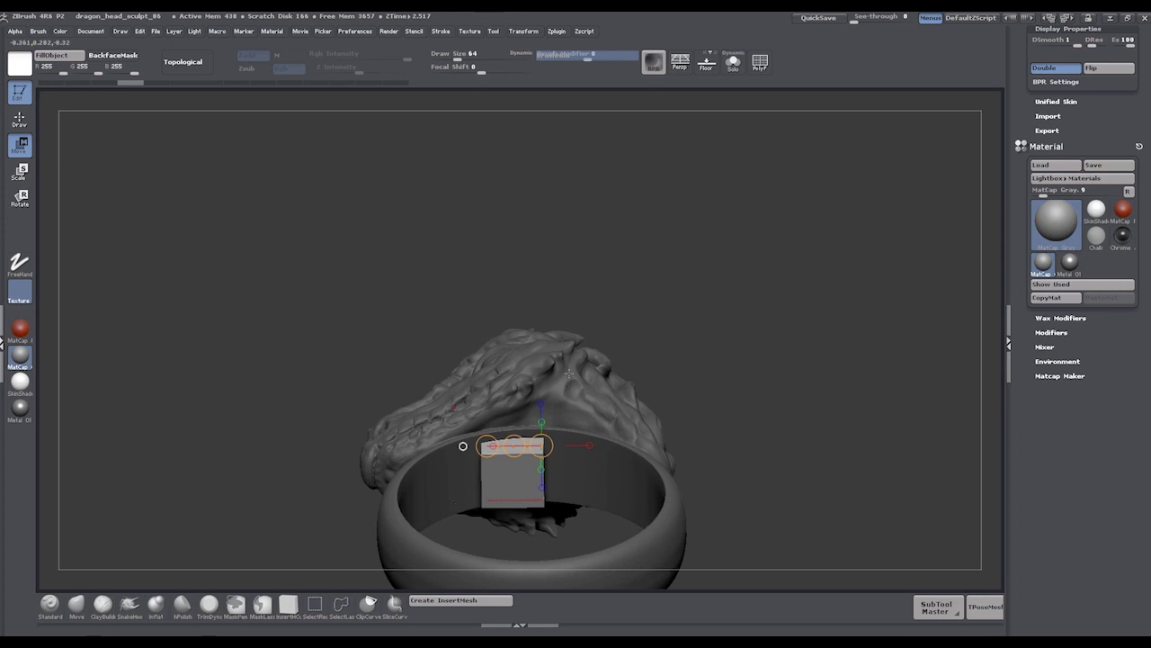
{"action": "left_click_drag", "start_coordinate": [761, 321], "coordinate": [590, 331]}
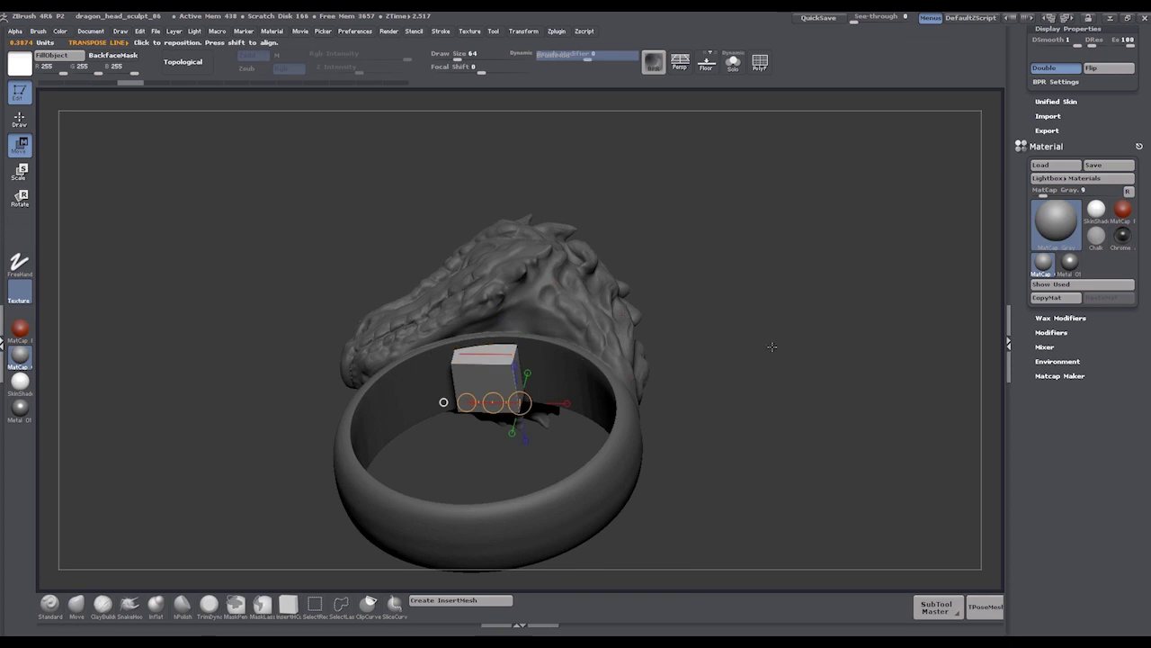
{"action": "mouse_move", "coordinate": [765, 321]}
{"action": "left_mouse_down"}
{"action": "mouse_move", "coordinate": [751, 288]}
{"action": "mouse_move", "coordinate": [819, 319]}
{"action": "left_mouse_up"}
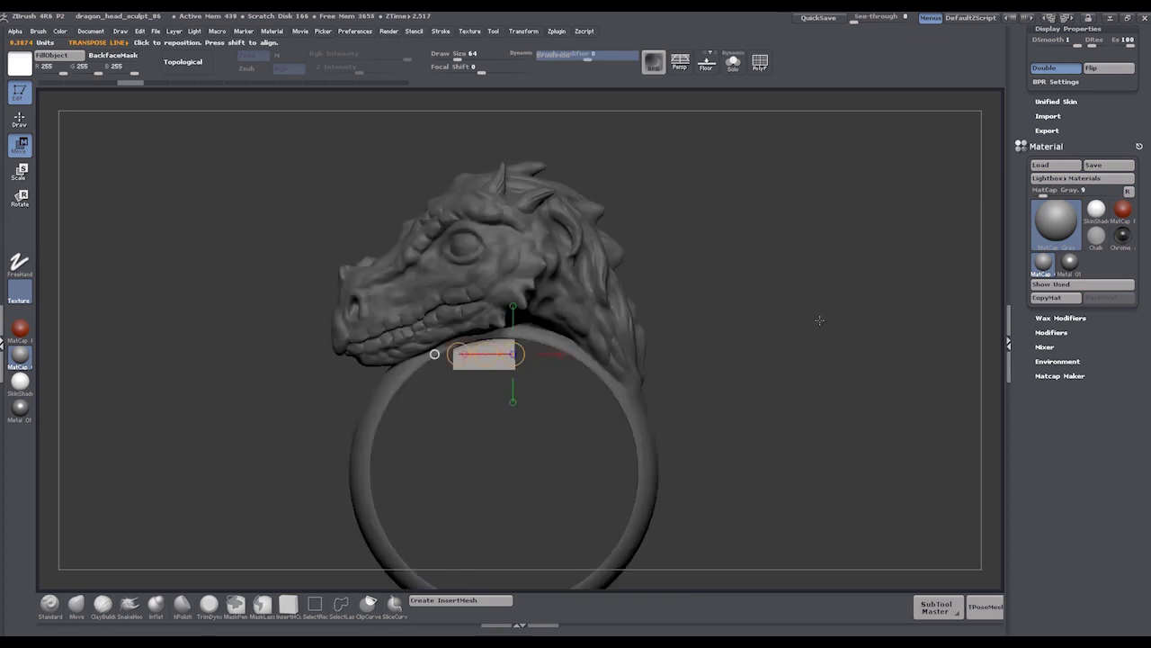
{"action": "mouse_move", "coordinate": [831, 273]}
{"action": "left_mouse_down", "text": "alt"}
{"action": "mouse_move", "coordinate": [817, 246]}
{"action": "mouse_move", "coordinate": [1061, 457]}
{"action": "left_mouse_up", "text": "alt"}
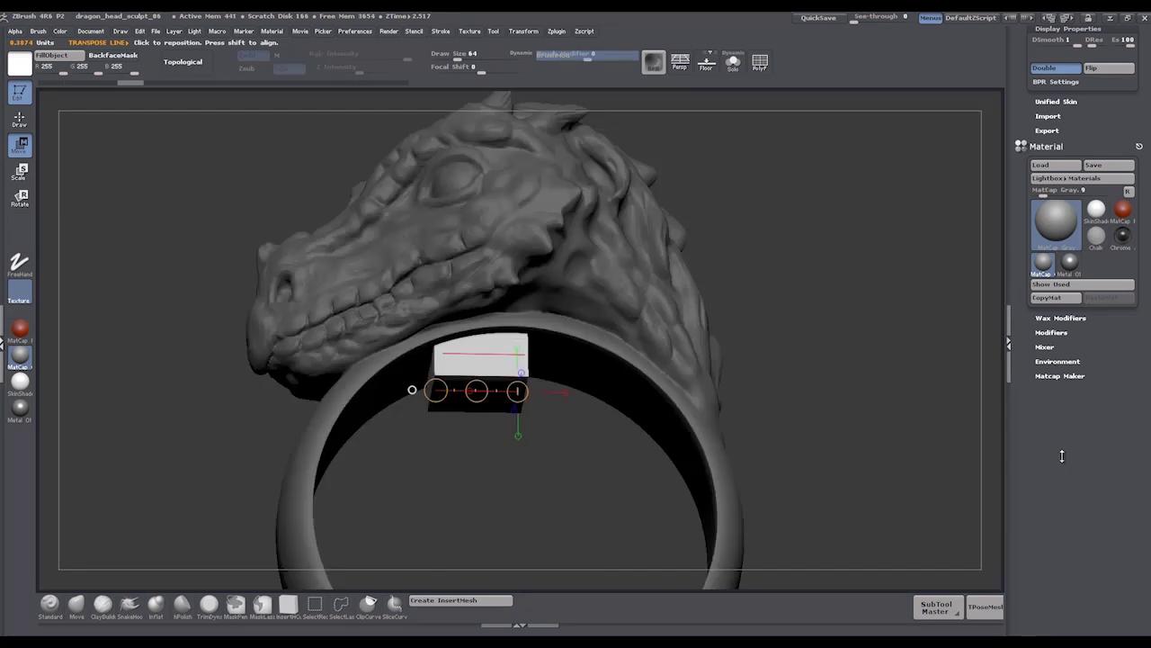
{"action": "scroll", "coordinate": [1056, 219], "scroll_direction": "up", "scroll_amount": 5}
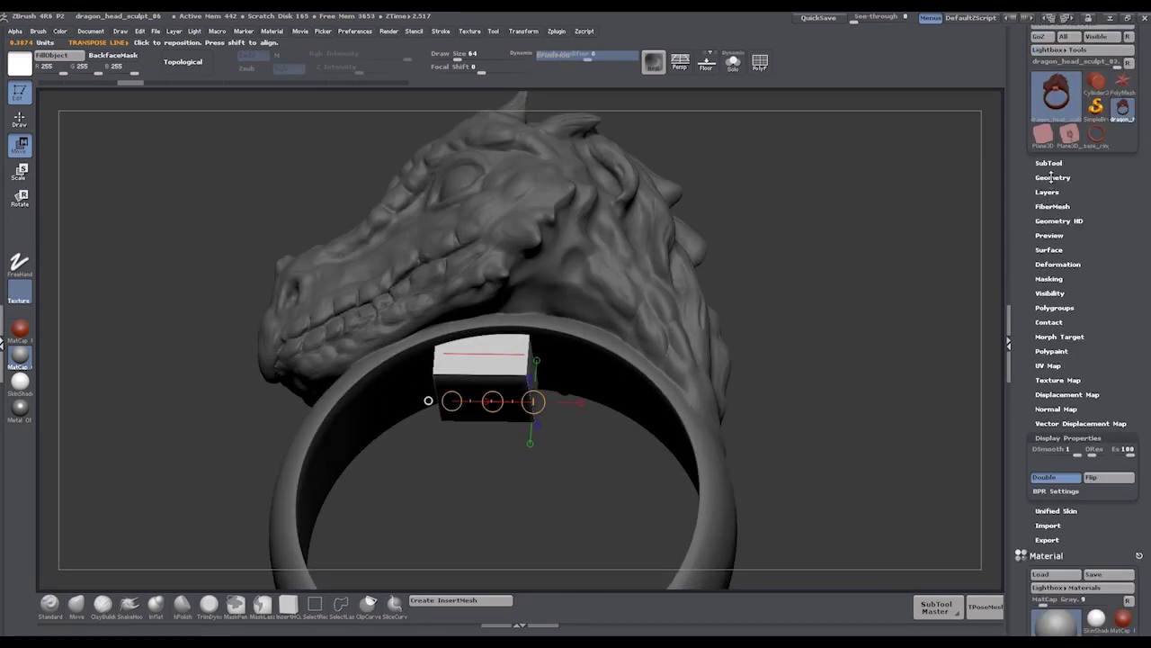
{"action": "left_click", "coordinate": [1054, 177]}
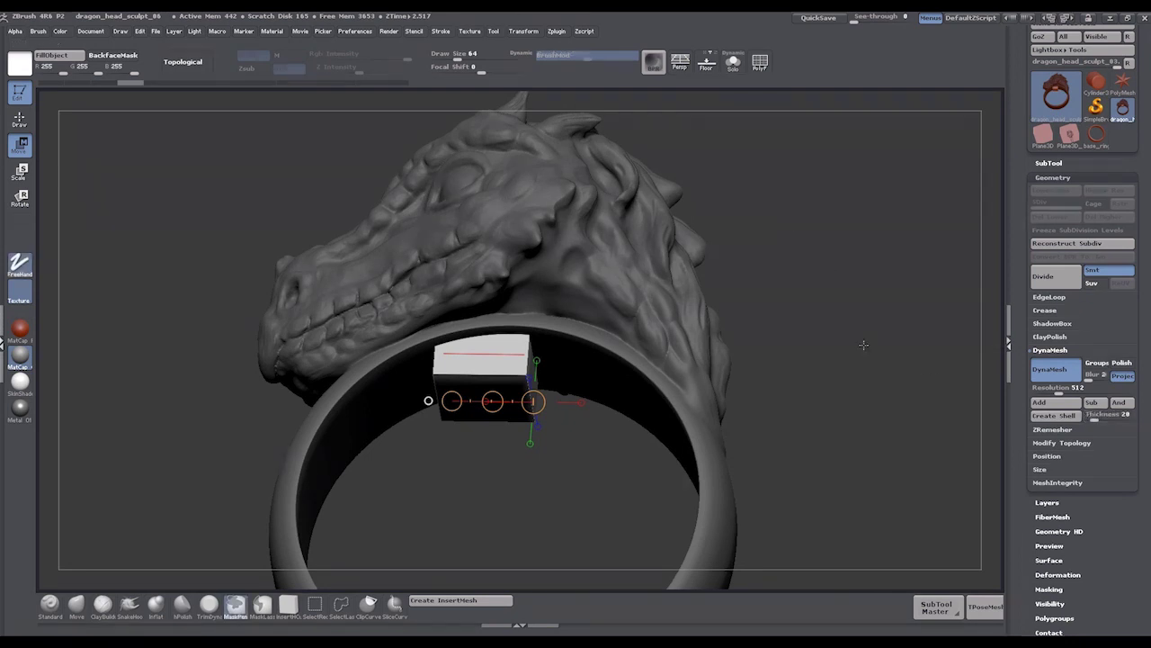
{"action": "left_click_drag", "start_coordinate": [785, 225], "coordinate": [862, 342], "text": "ctrl"}
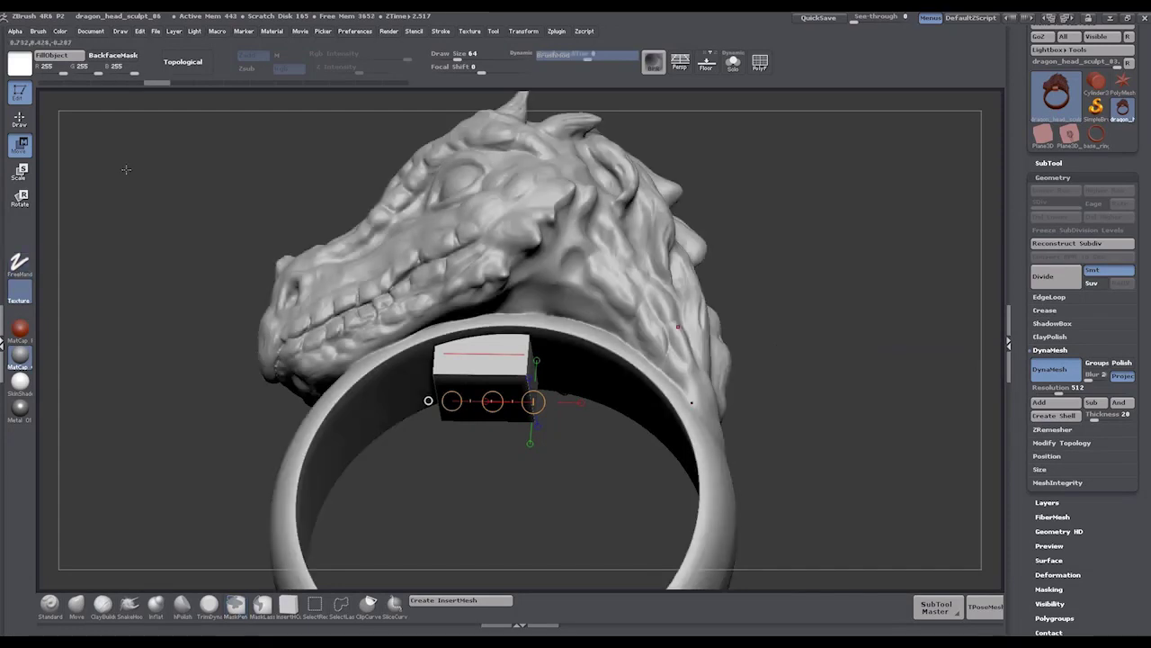
Step: Hollow the ring by creating a DynaMesh shell with the cube as the opening, and inspect the cut-out inside the band
{"action": "key", "text": "q"}
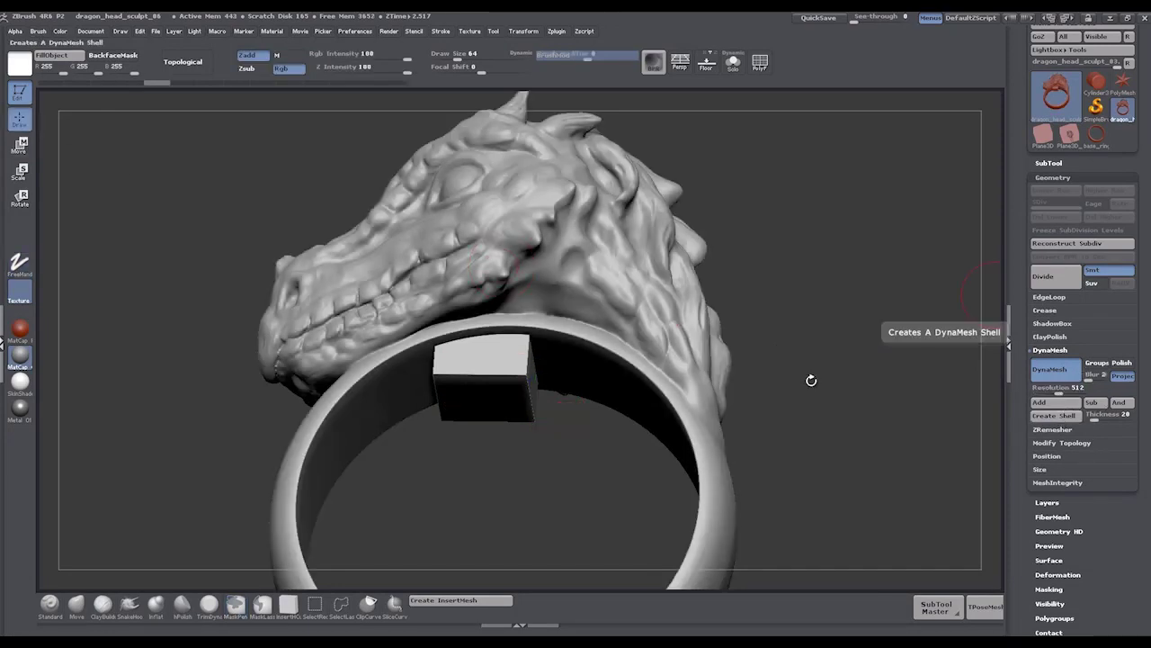
{"action": "left_click", "coordinate": [1067, 419]}
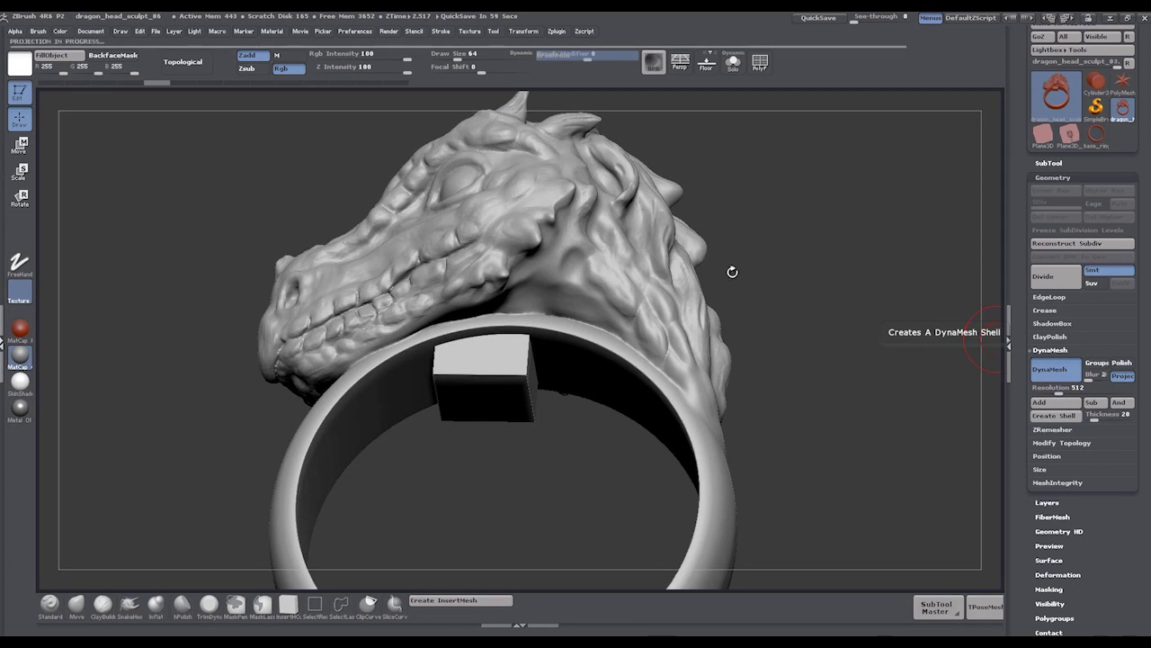
{"action": "left_click_drag", "start_coordinate": [828, 237], "coordinate": [835, 270]}
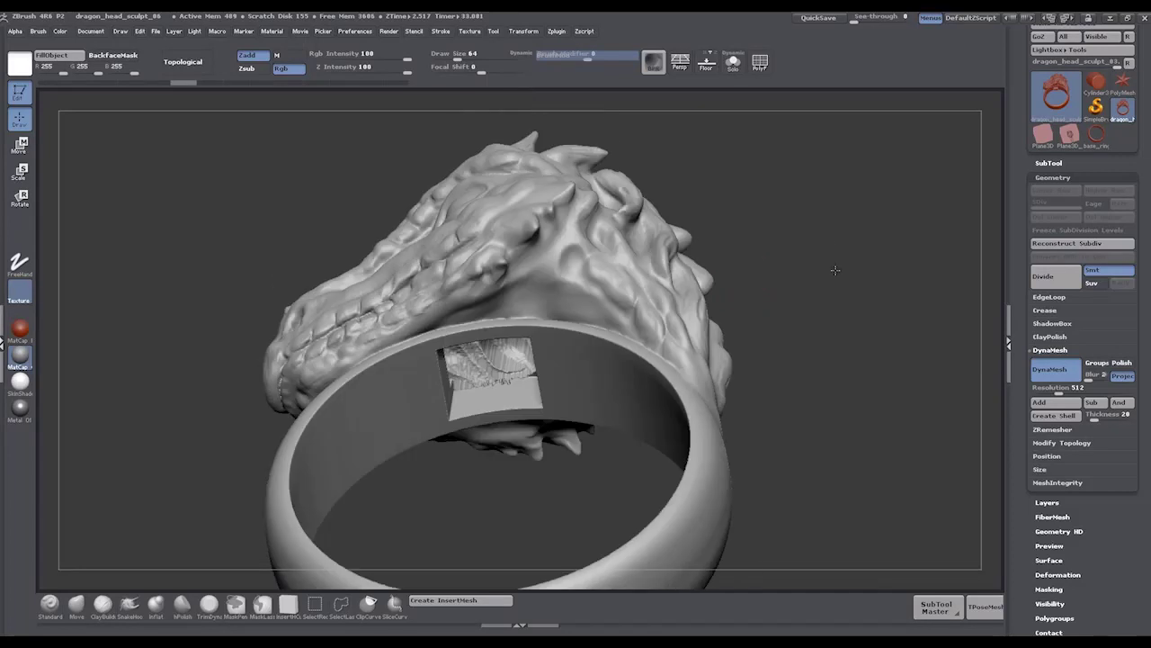
{"action": "mouse_move", "coordinate": [861, 311]}
{"action": "left_mouse_down"}
{"action": "mouse_move", "coordinate": [928, 142]}
{"action": "mouse_move", "coordinate": [938, 148]}
{"action": "mouse_move", "coordinate": [923, 167]}
{"action": "mouse_move", "coordinate": [906, 163]}
{"action": "mouse_move", "coordinate": [949, 144]}
{"action": "mouse_move", "coordinate": [951, 177]}
{"action": "mouse_move", "coordinate": [510, 424]}
{"action": "left_mouse_up"}
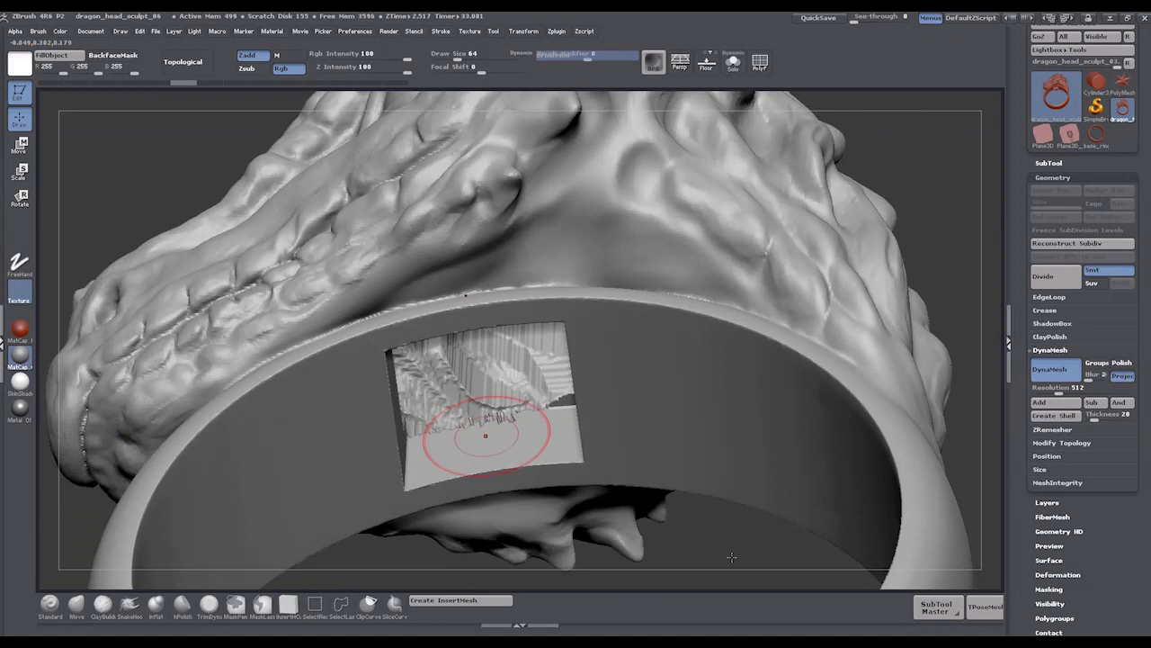
Step: Inspect the square opening inside the ring band and the hollow interior behind it from several angles
{"action": "right_click_drag", "start_coordinate": [492, 437], "coordinate": [457, 403]}
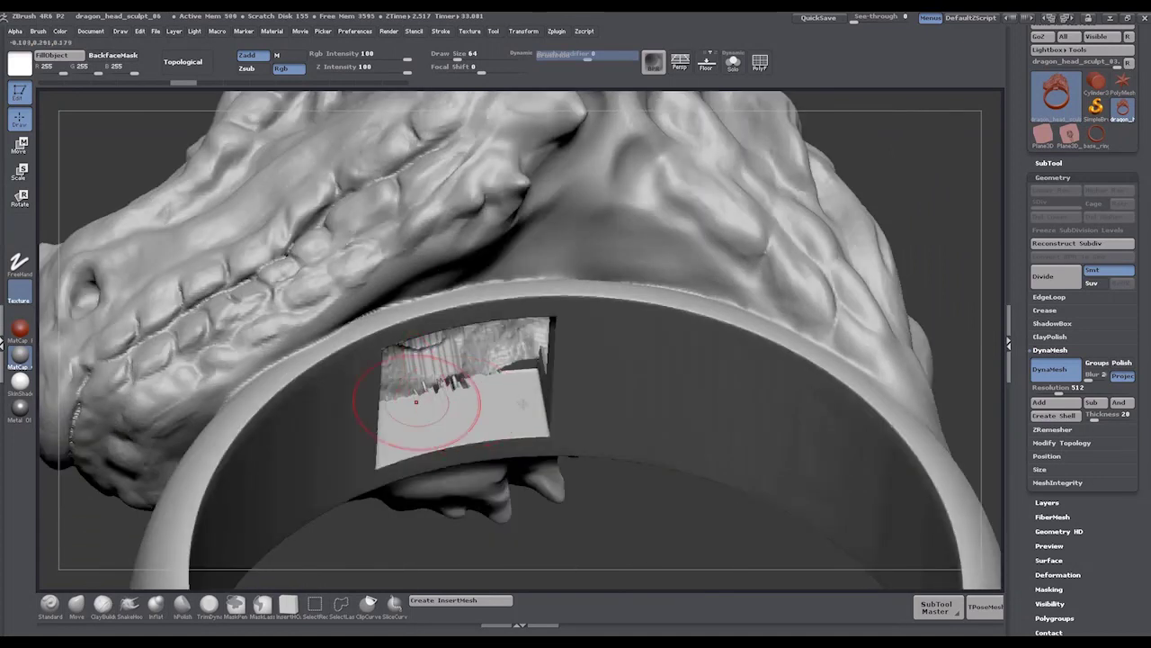
{"action": "left_click_drag", "start_coordinate": [416, 399], "coordinate": [522, 404], "text": "shift"}
{"action": "right_click_drag", "start_coordinate": [548, 366], "coordinate": [339, 384]}
{"action": "key", "text": "ctrl+shift+z"}
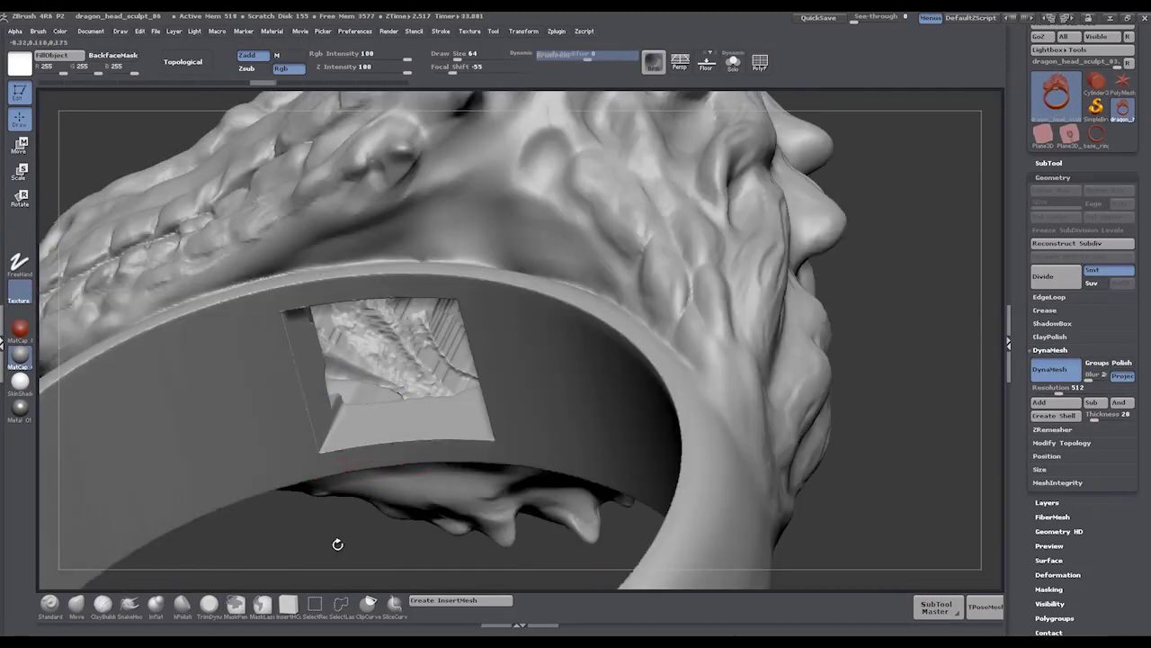
{"action": "key", "text": "f"}
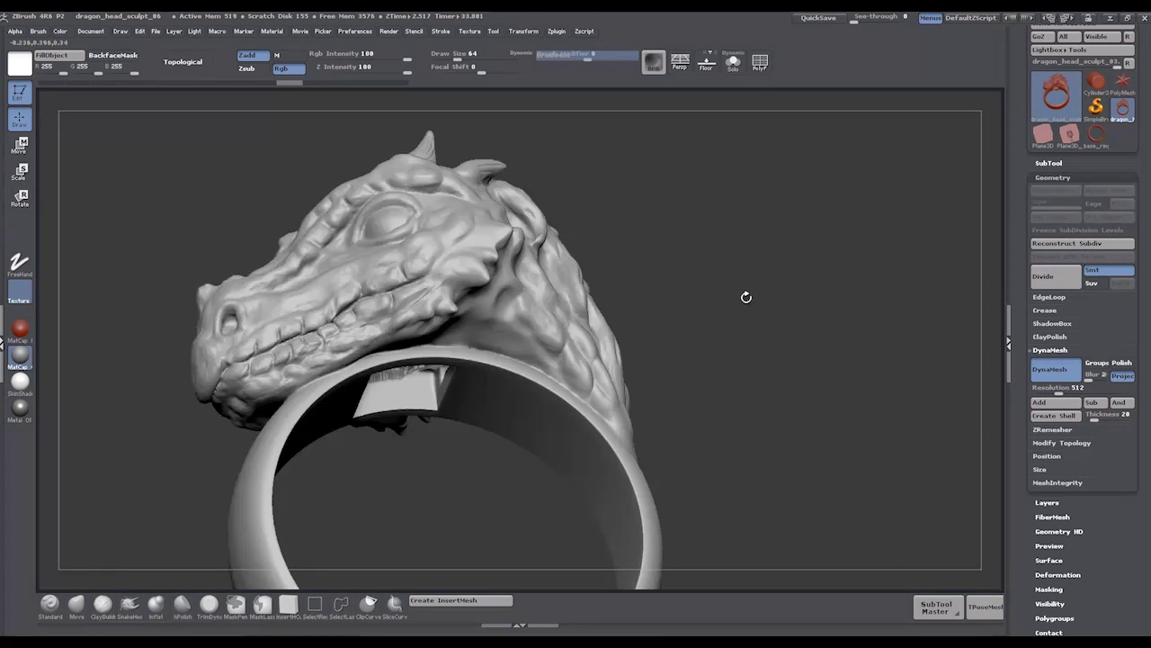
Step: Locate the backface masking option in the insert brush's auto-masking settings
{"action": "left_click_drag", "start_coordinate": [804, 275], "coordinate": [38, 32]}
{"action": "key", "text": "b"}
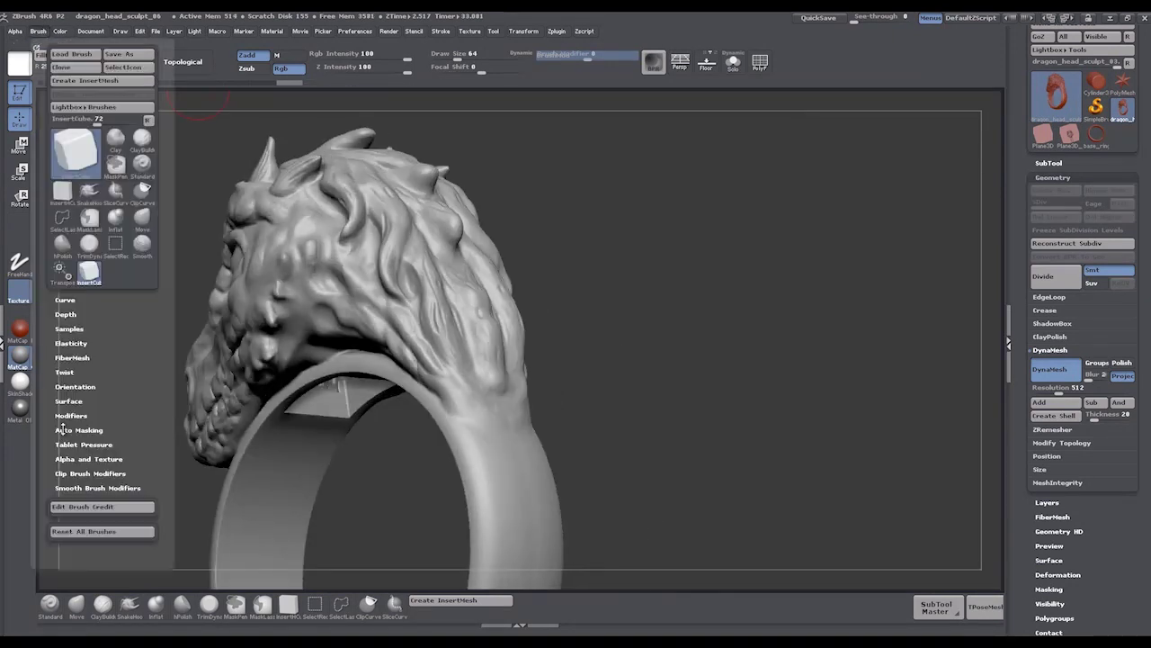
{"action": "left_click", "coordinate": [72, 430]}
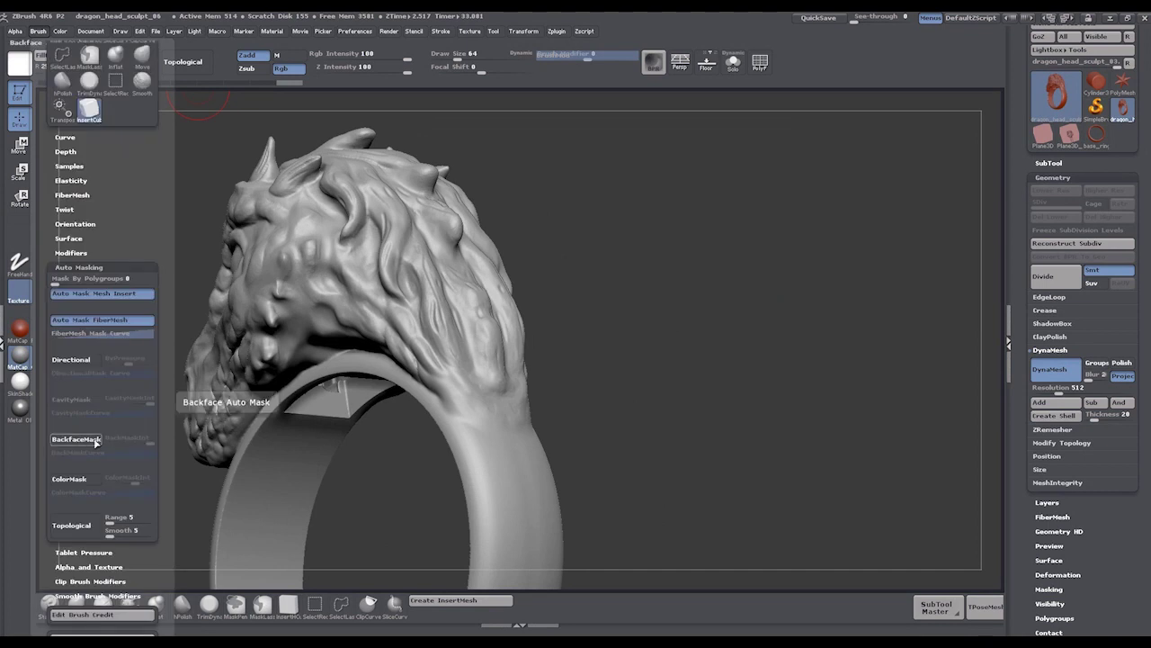
{"action": "left_click_drag", "start_coordinate": [723, 319], "coordinate": [689, 292]}
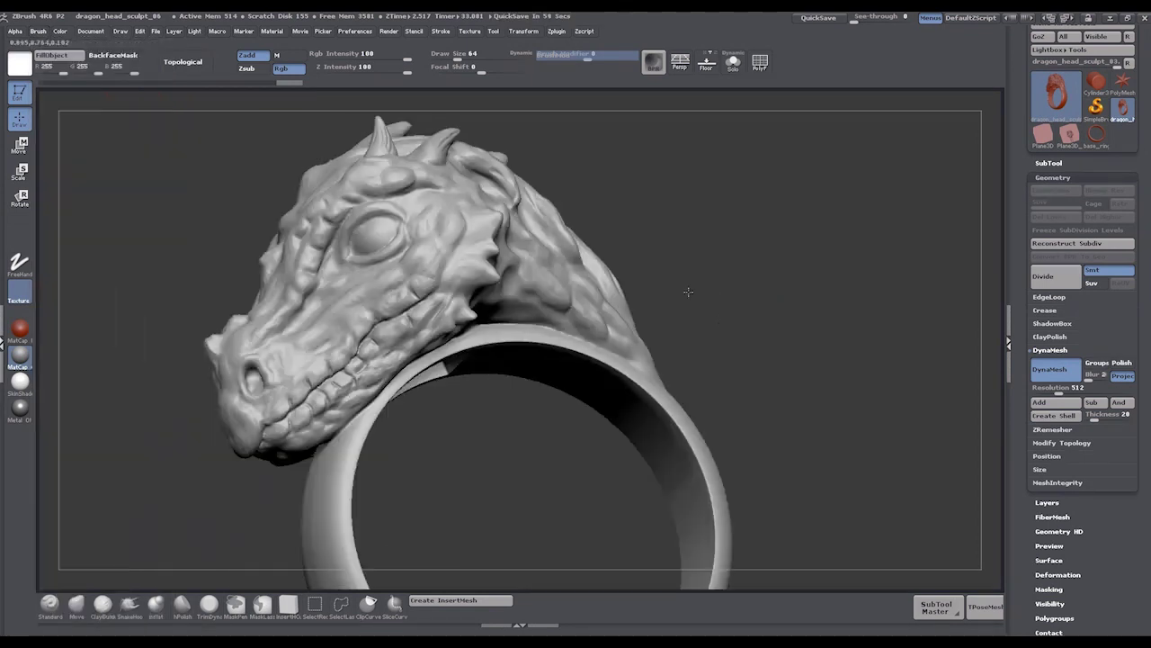
Step: Inspect the hollowed ring from the side and below, and undo the DynaMesh shell with its square opening
{"action": "mouse_move", "coordinate": [631, 268]}
{"action": "left_mouse_down", "text": "shift"}
{"action": "mouse_move", "coordinate": [683, 318]}
{"action": "mouse_move", "coordinate": [672, 224]}
{"action": "mouse_move", "coordinate": [689, 321]}
{"action": "mouse_move", "coordinate": [675, 333]}
{"action": "left_mouse_up", "text": "shift"}
{"action": "left_click_drag", "start_coordinate": [825, 395], "coordinate": [687, 294], "text": "alt"}
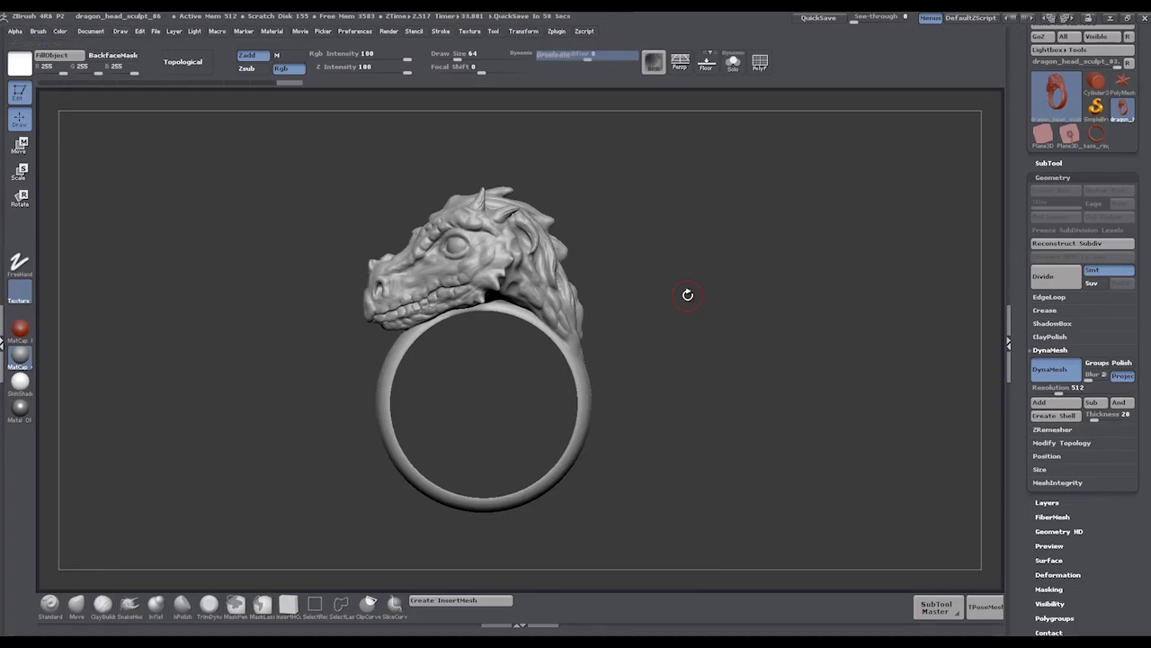
{"action": "right_click_drag", "start_coordinate": [743, 278], "coordinate": [745, 370], "text": "ctrl"}
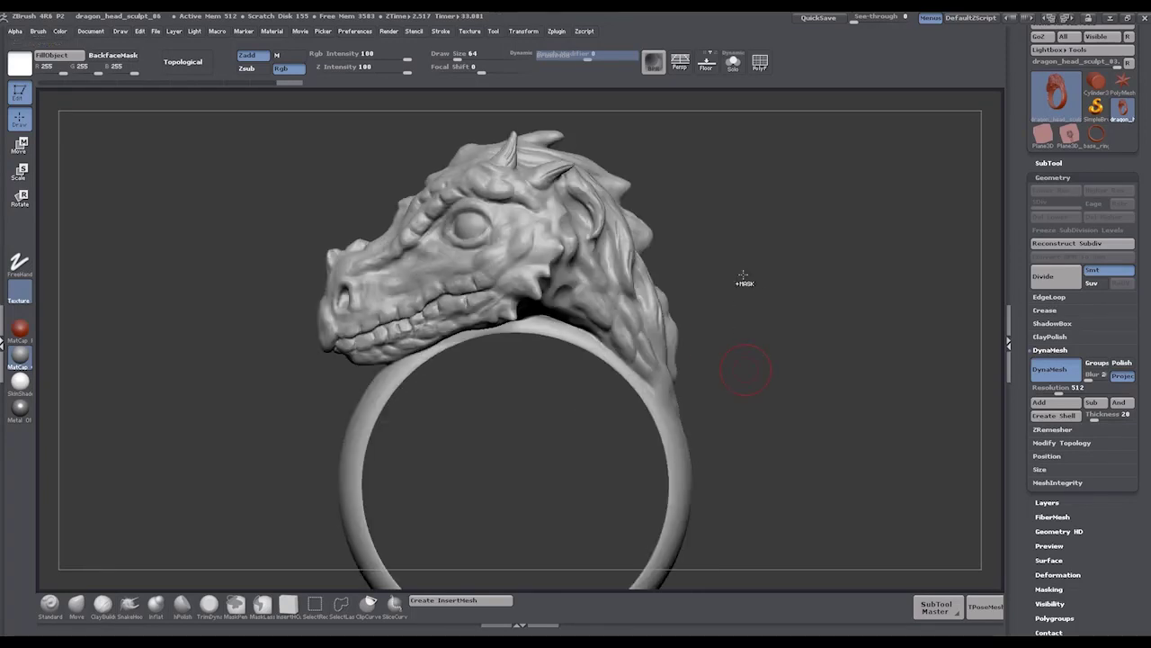
{"action": "left_click_drag", "start_coordinate": [818, 333], "coordinate": [743, 274]}
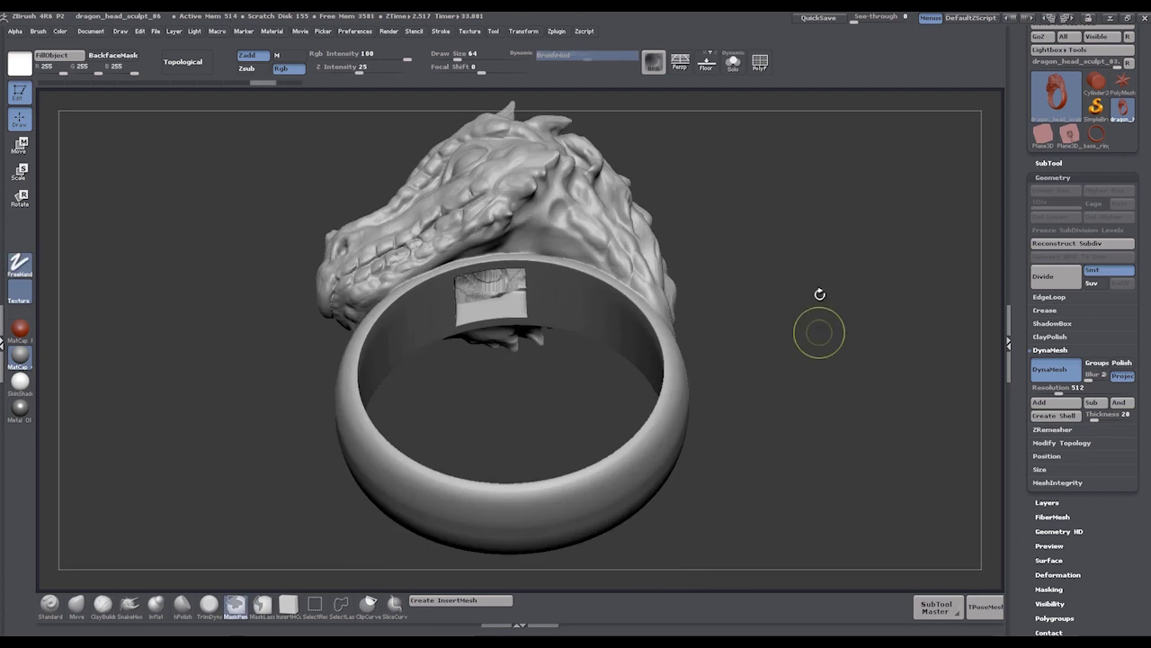
{"action": "key", "text": "ctrl"}
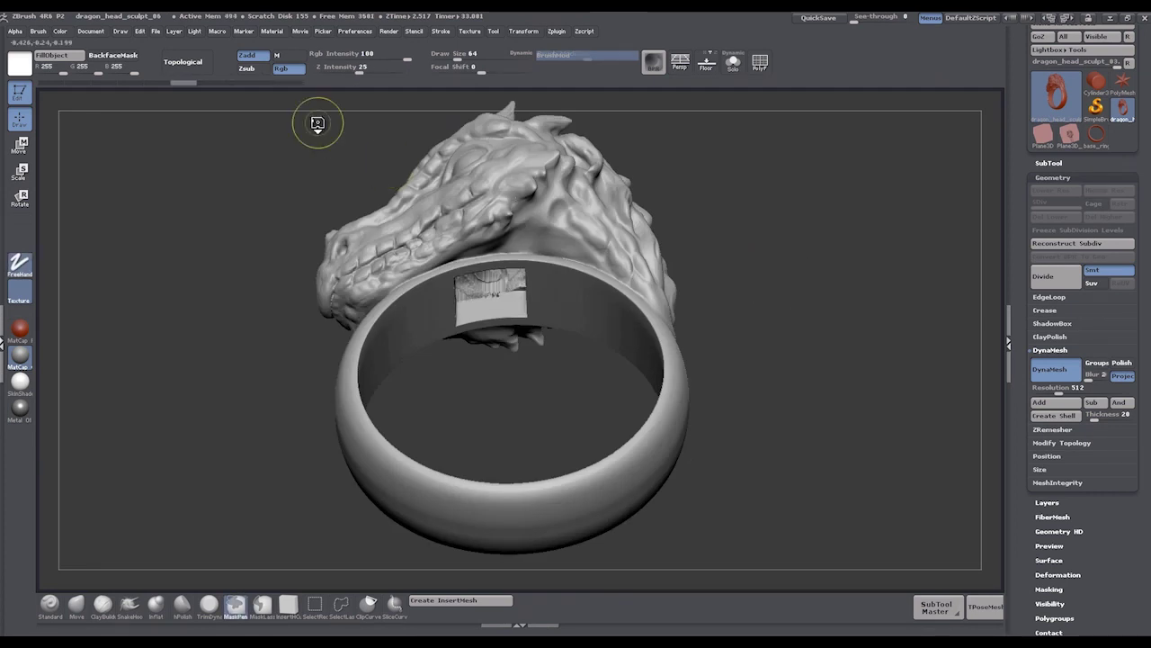
{"action": "key", "text": "ctrl+z"}
{"action": "key", "text": "ctrl+z"}
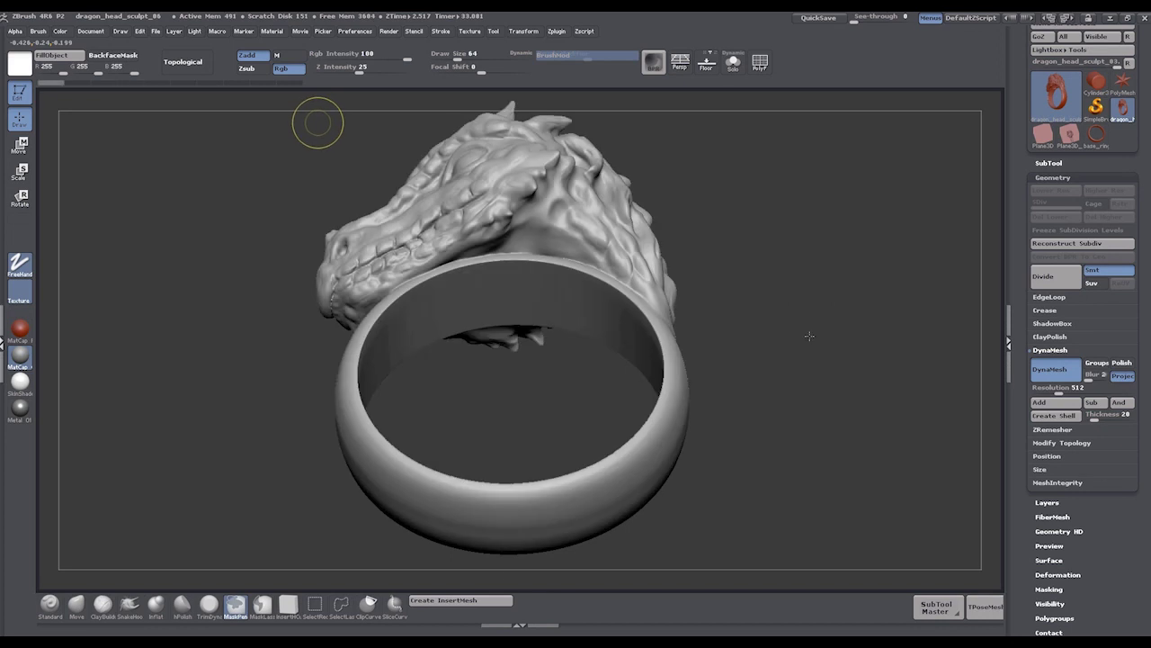
Step: Switch to Maya and examine the dragon-head ring mesh from the side and underneath
{"action": "left_click_drag", "start_coordinate": [509, 574], "coordinate": [542, 509]}
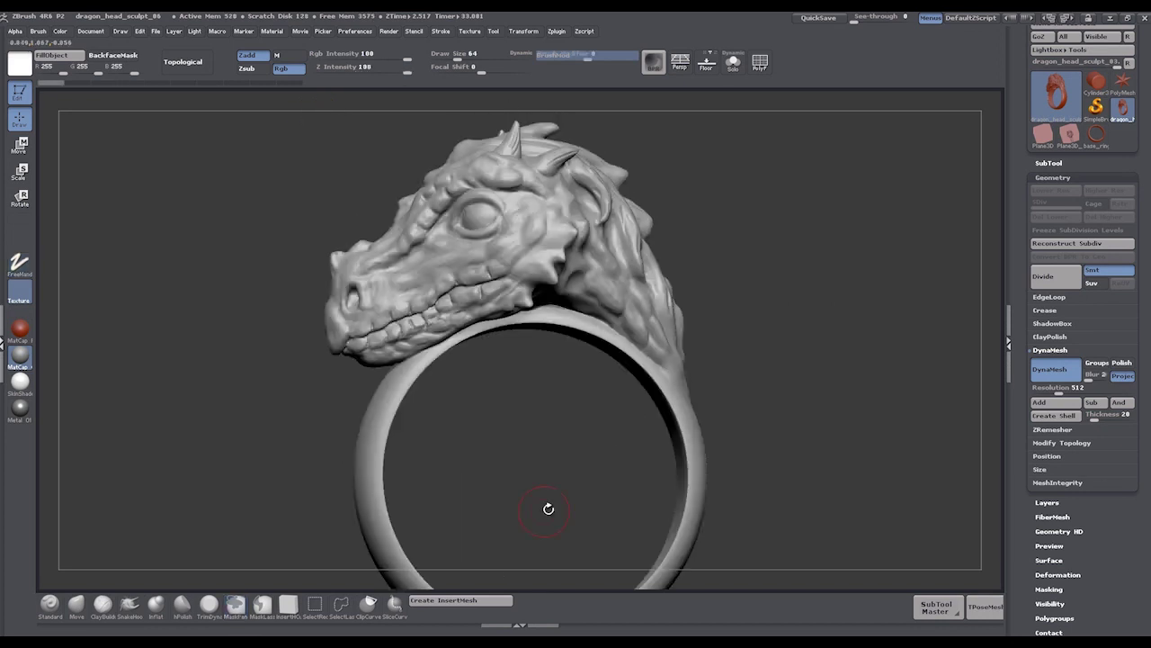
{"action": "key", "text": "super"}
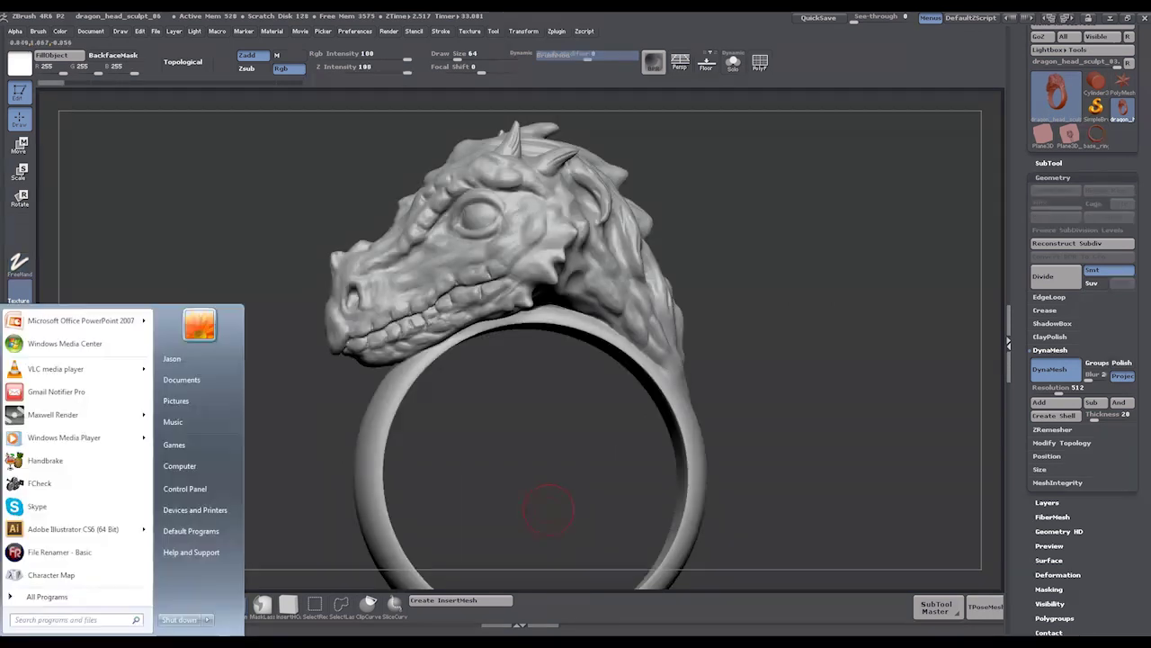
{"action": "key", "text": "super"}
{"action": "key", "text": "alt+Tab"}
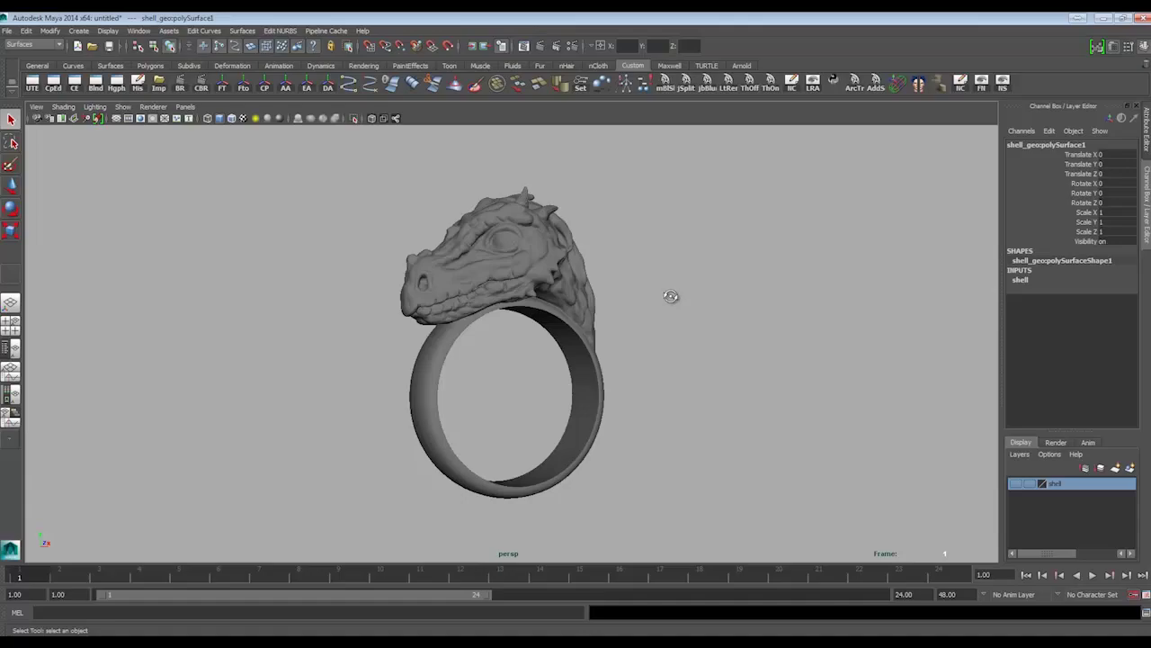
{"action": "left_click_drag", "start_coordinate": [668, 309], "coordinate": [746, 316], "text": "alt"}
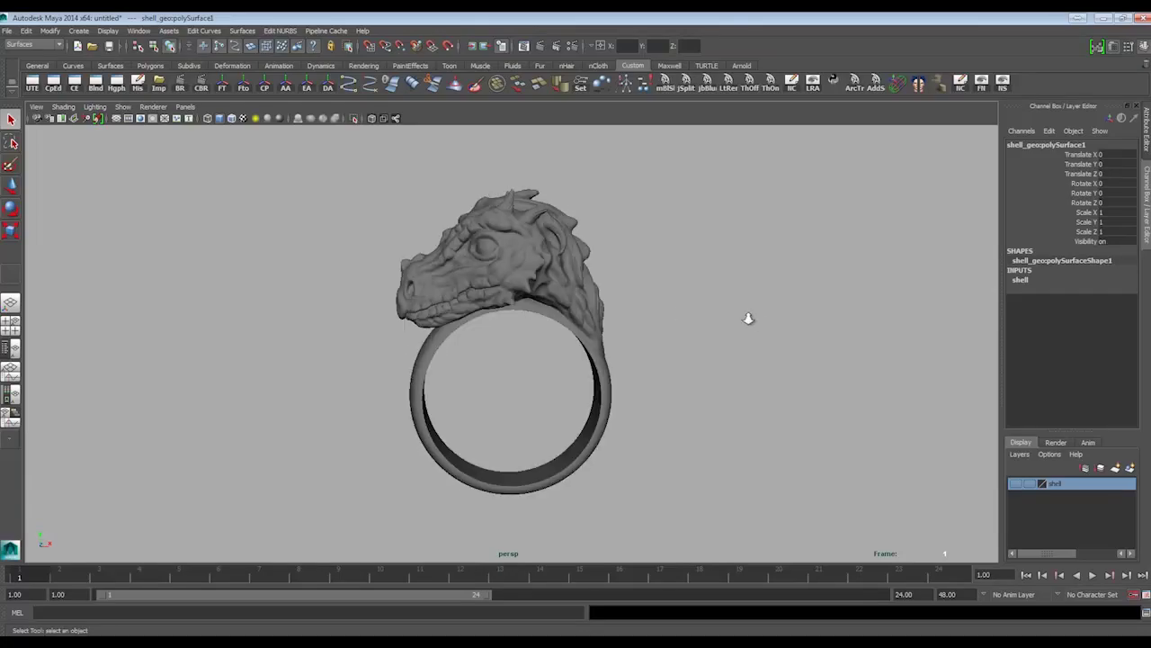
{"action": "right_click_drag", "start_coordinate": [718, 330], "coordinate": [720, 318], "text": "alt"}
{"action": "left_click_drag", "start_coordinate": [720, 324], "coordinate": [420, 362], "text": "alt"}
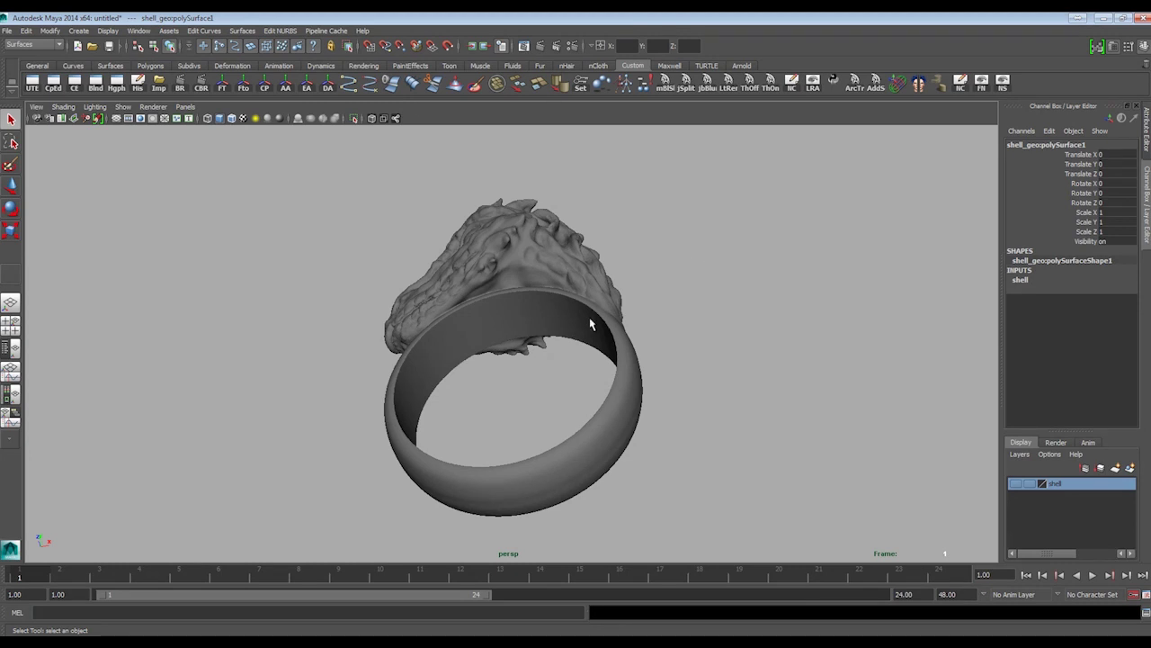
Step: Check the solid inner band in ZBrush, switch back to Maya, and examine the ring mesh from several angles
{"action": "left_click", "coordinate": [427, 367]}
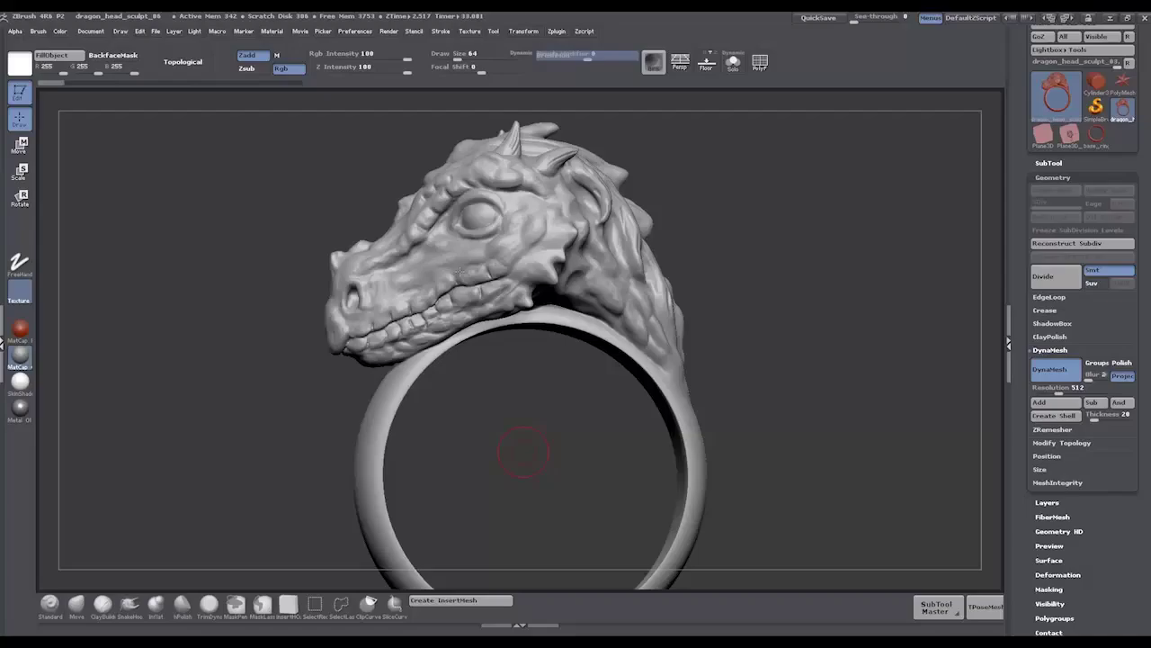
{"action": "left_click_drag", "start_coordinate": [524, 453], "coordinate": [483, 430]}
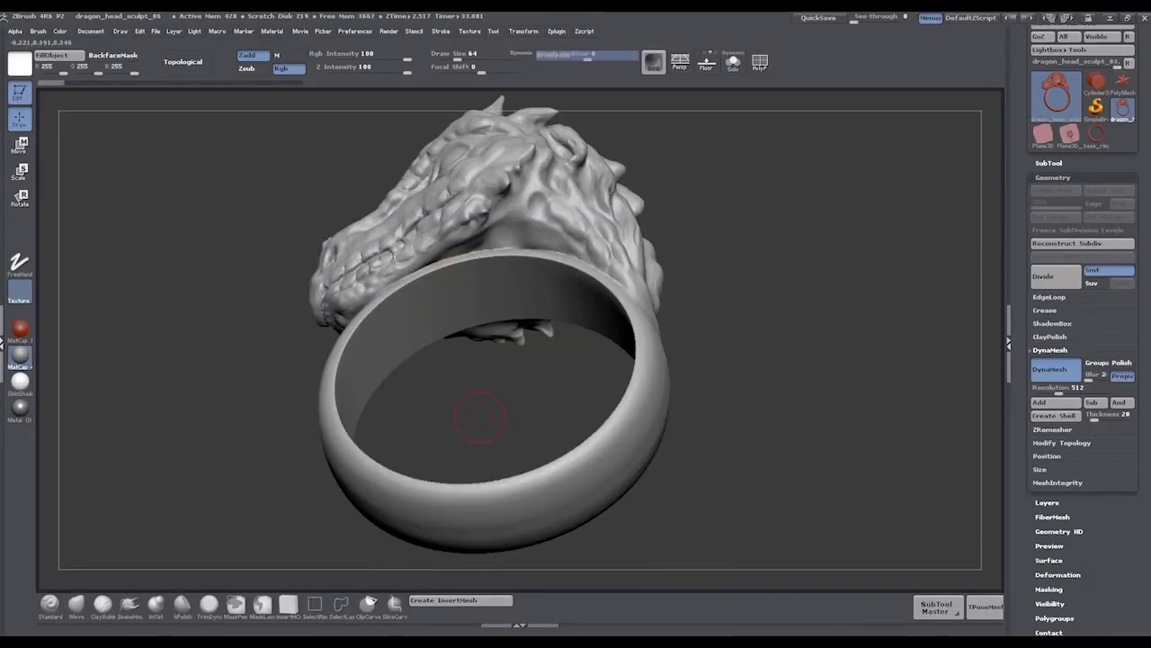
{"action": "key", "text": "super"}
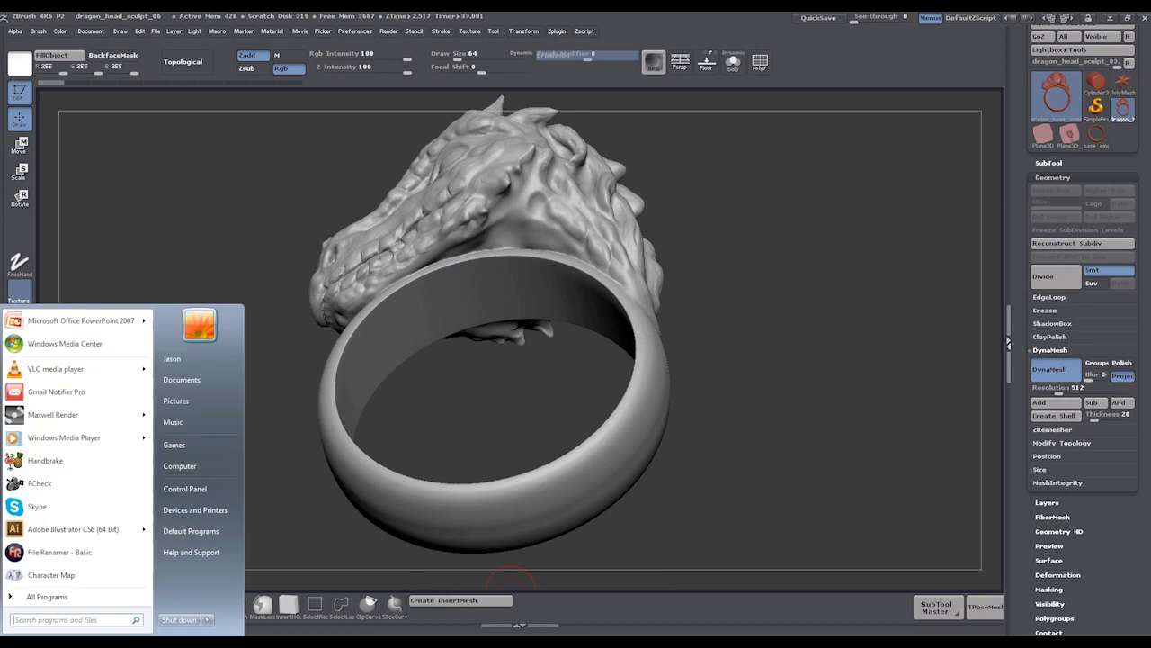
{"action": "key", "text": "super"}
{"action": "key", "text": "alt+Tab"}
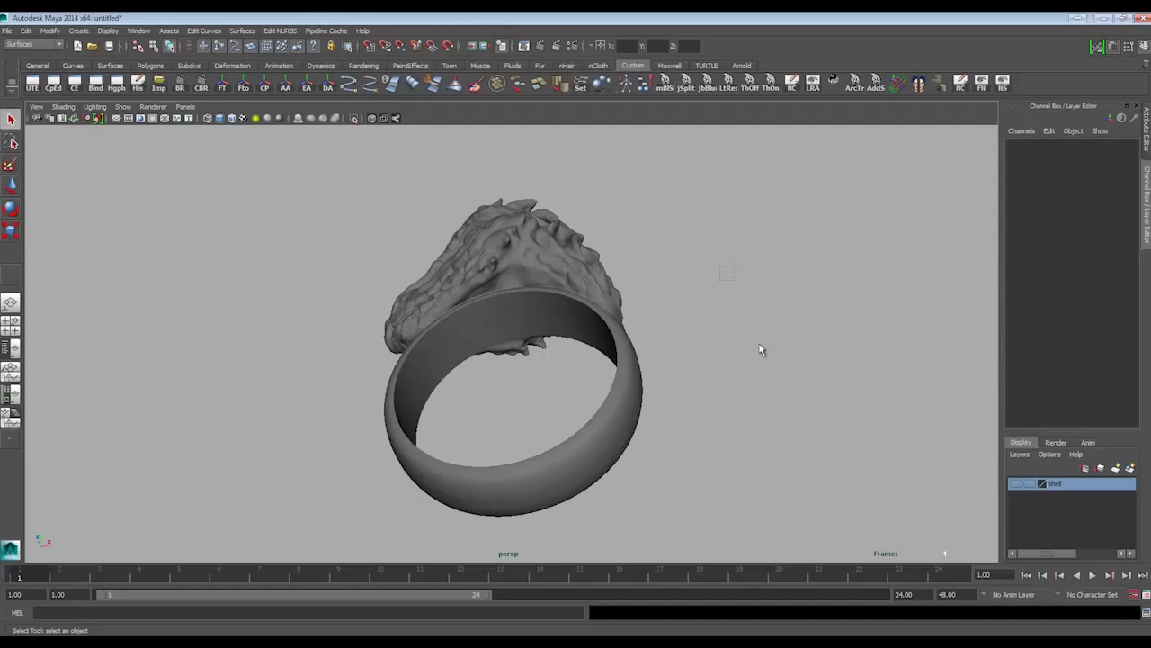
{"action": "mouse_move", "coordinate": [461, 303]}
{"action": "left_mouse_down", "text": "alt"}
{"action": "mouse_move", "coordinate": [438, 307]}
{"action": "mouse_move", "coordinate": [445, 289]}
{"action": "left_mouse_up", "text": "alt"}
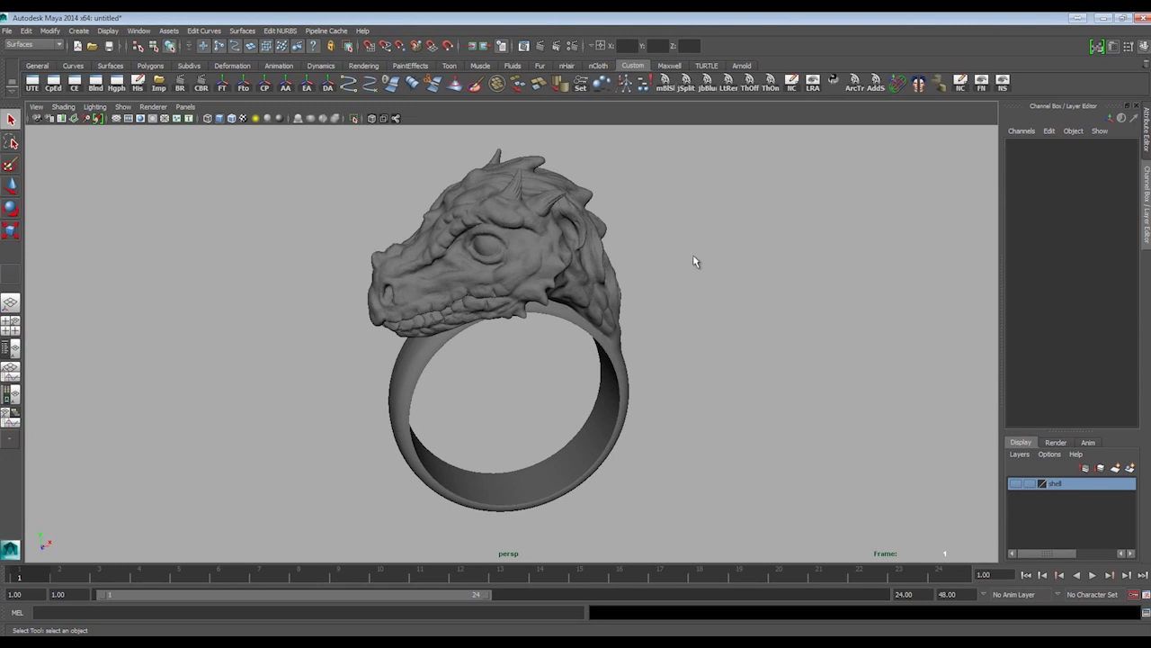
{"action": "left_click_drag", "start_coordinate": [421, 258], "coordinate": [459, 280], "text": "alt"}
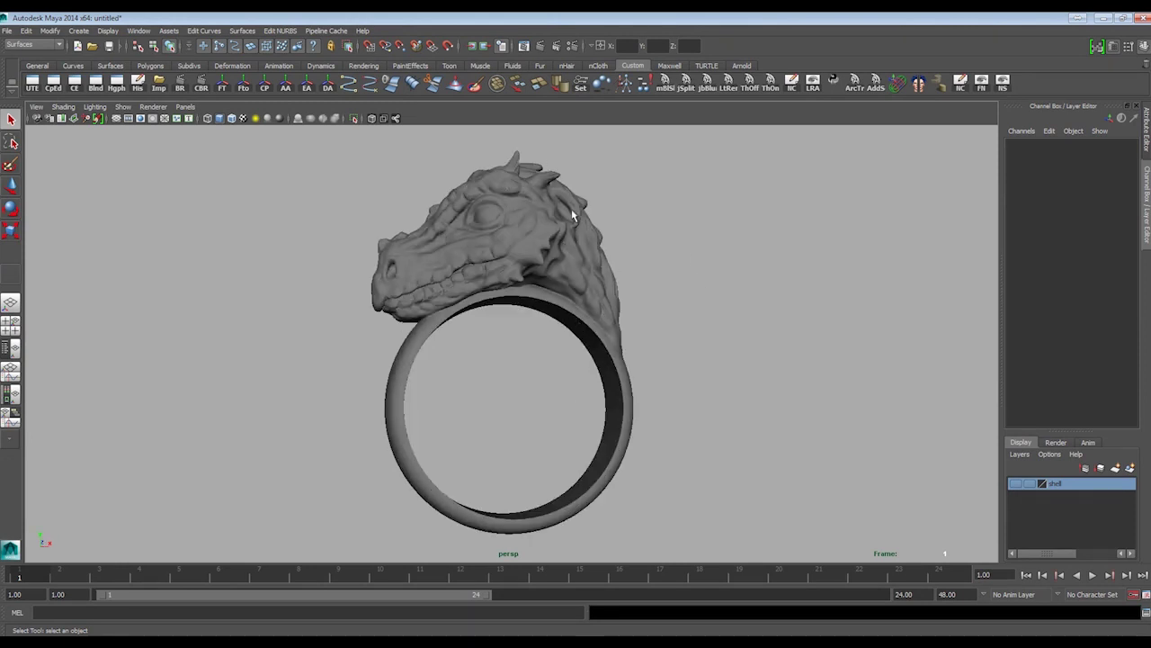
{"action": "left_click_drag", "start_coordinate": [680, 242], "coordinate": [691, 244], "text": "alt"}
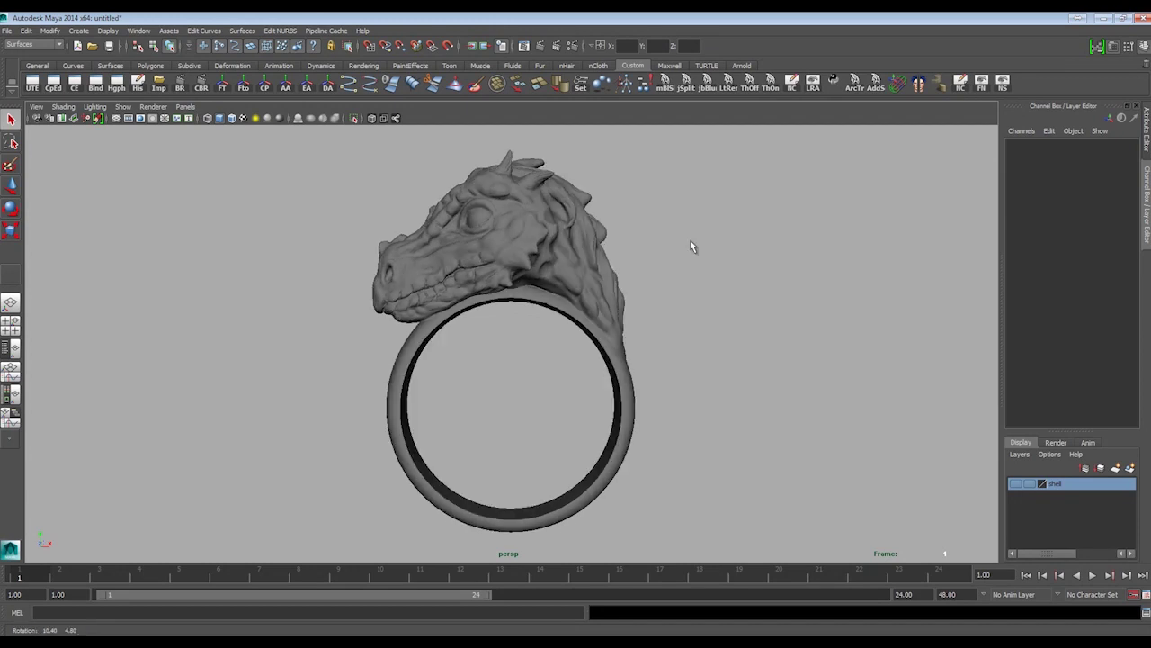
{"action": "key", "text": "bracketleft"}
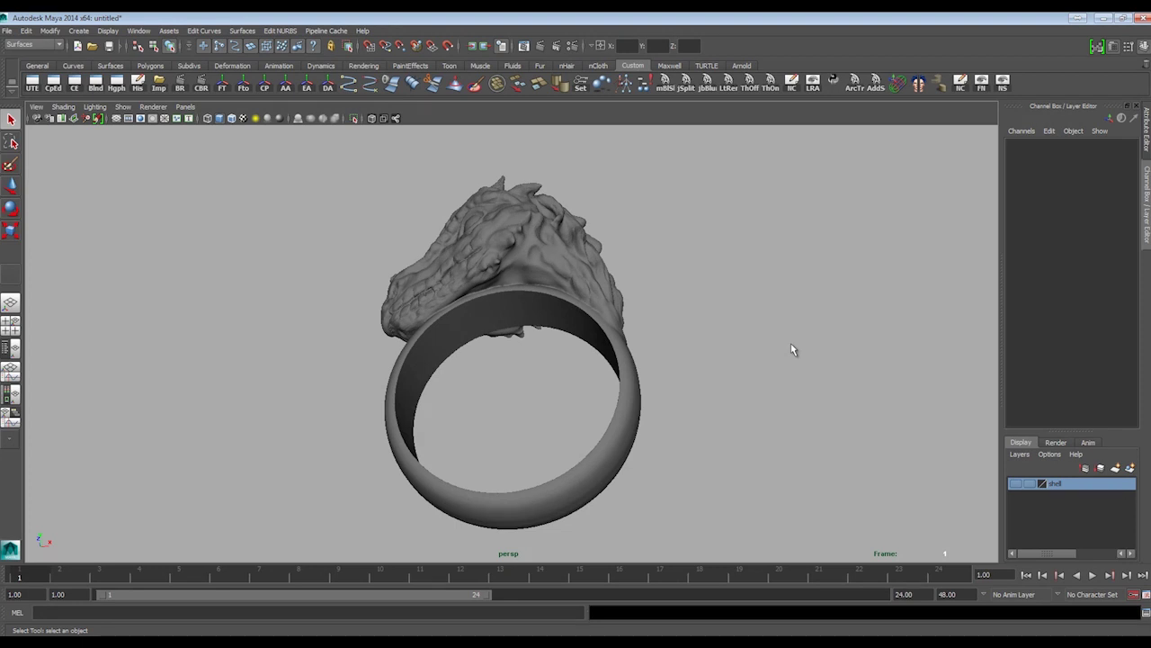
Step: Create a polygon sphere at the centre of the ring and flatten it to a Z scale of 0.254
{"action": "left_click", "coordinate": [80, 36]}
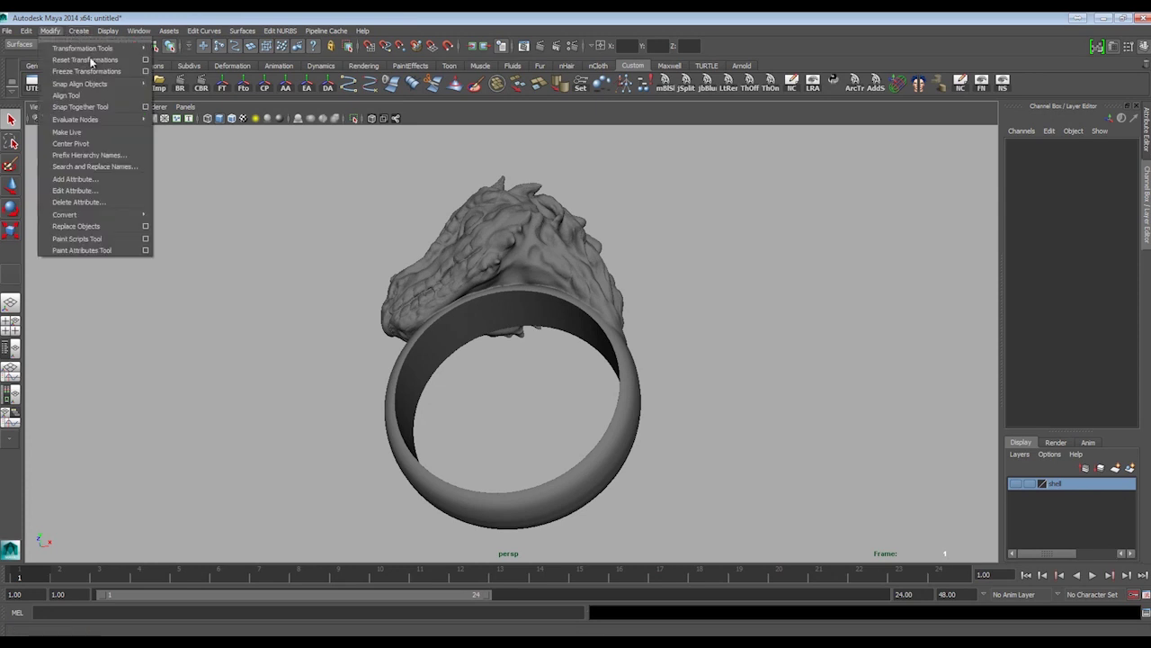
{"action": "mouse_move", "coordinate": [185, 59]}
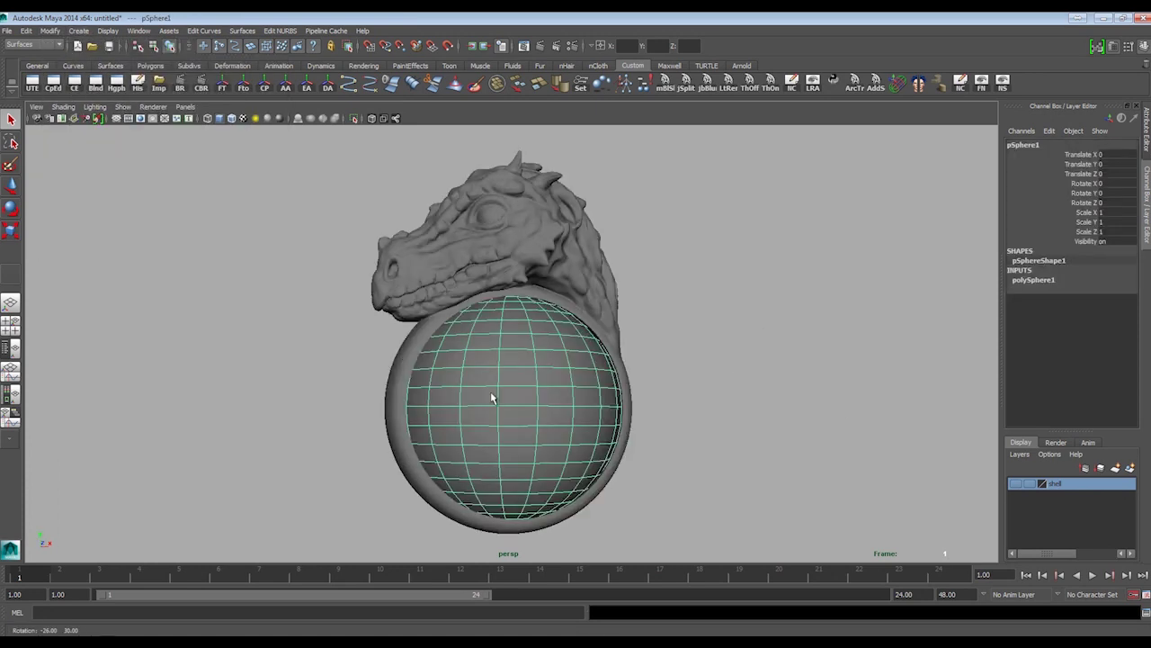
{"action": "left_click_drag", "start_coordinate": [491, 397], "coordinate": [825, 405], "text": "alt"}
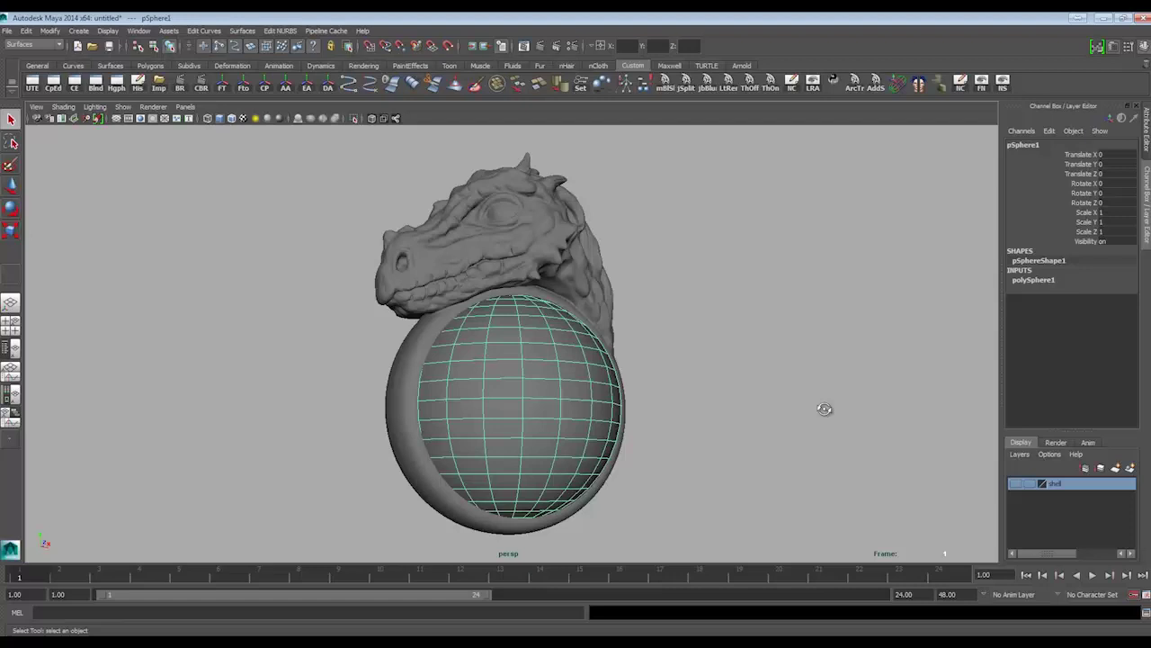
{"action": "left_click_drag", "start_coordinate": [686, 423], "coordinate": [529, 426], "text": "alt"}
{"action": "key", "text": "r"}
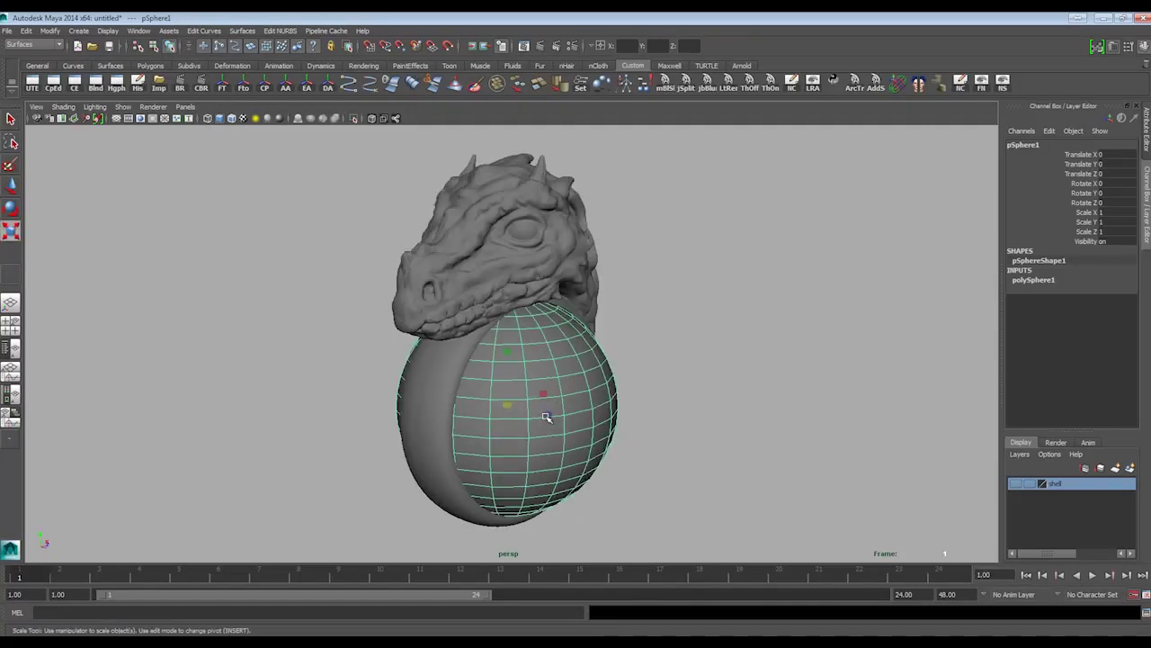
{"action": "left_click_drag", "start_coordinate": [523, 407], "coordinate": [673, 362]}
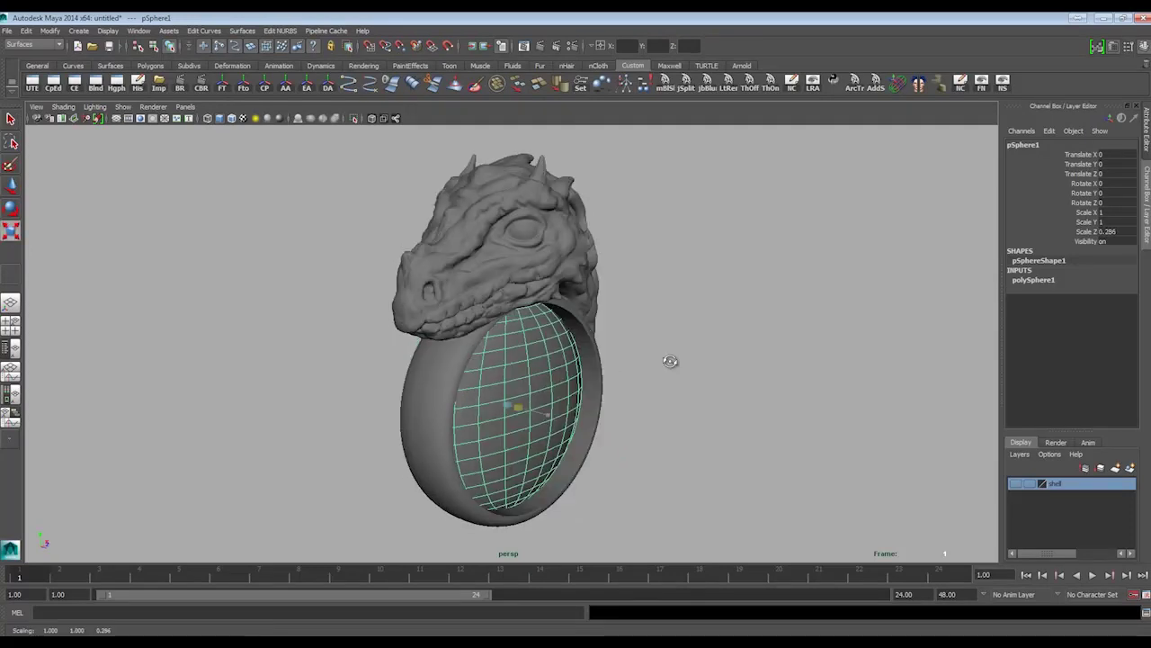
Step: Move the flattened sphere up into the dragon head, to a Translate Y of 1.075
{"action": "left_click_drag", "start_coordinate": [506, 356], "coordinate": [504, 259], "text": "alt"}
{"action": "key", "text": "w"}
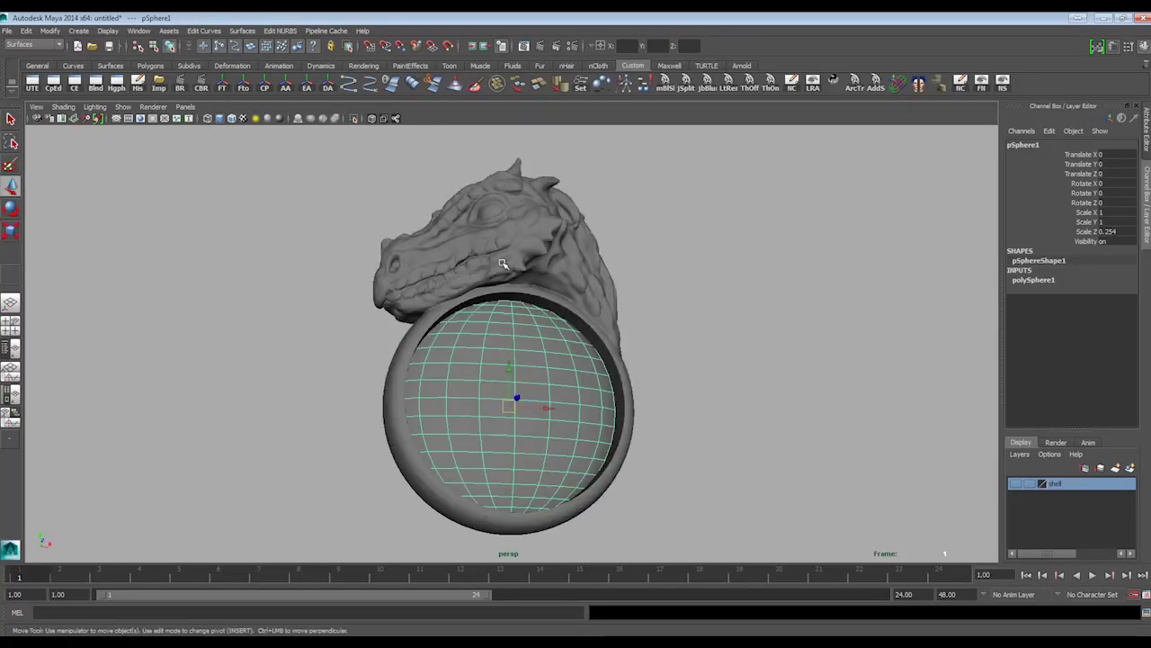
{"action": "right_click_drag", "start_coordinate": [748, 365], "coordinate": [873, 366], "text": "alt"}
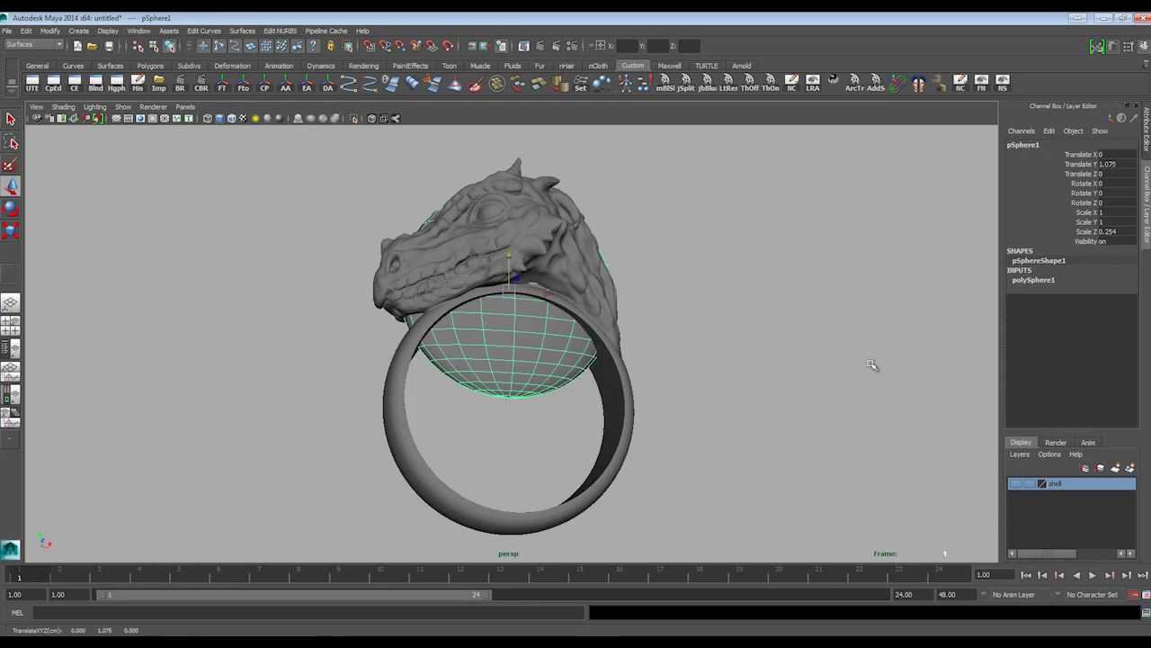
Step: Adjust the sphere's thickness to a Z scale of 0.268 so it fits within the band's width, and check its fit
{"action": "left_click_drag", "start_coordinate": [873, 365], "coordinate": [616, 299], "text": "alt"}
{"action": "left_click_drag", "start_coordinate": [854, 328], "coordinate": [438, 304], "text": "alt"}
{"action": "key", "text": "r"}
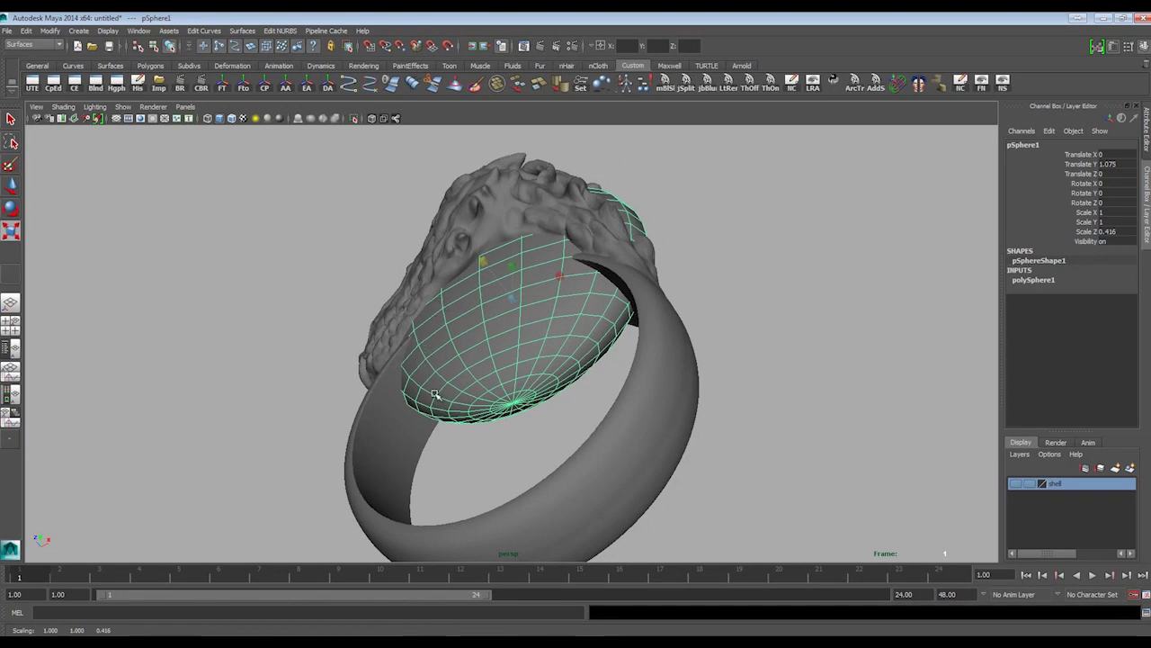
{"action": "left_click_drag", "start_coordinate": [544, 348], "coordinate": [518, 285], "text": "alt"}
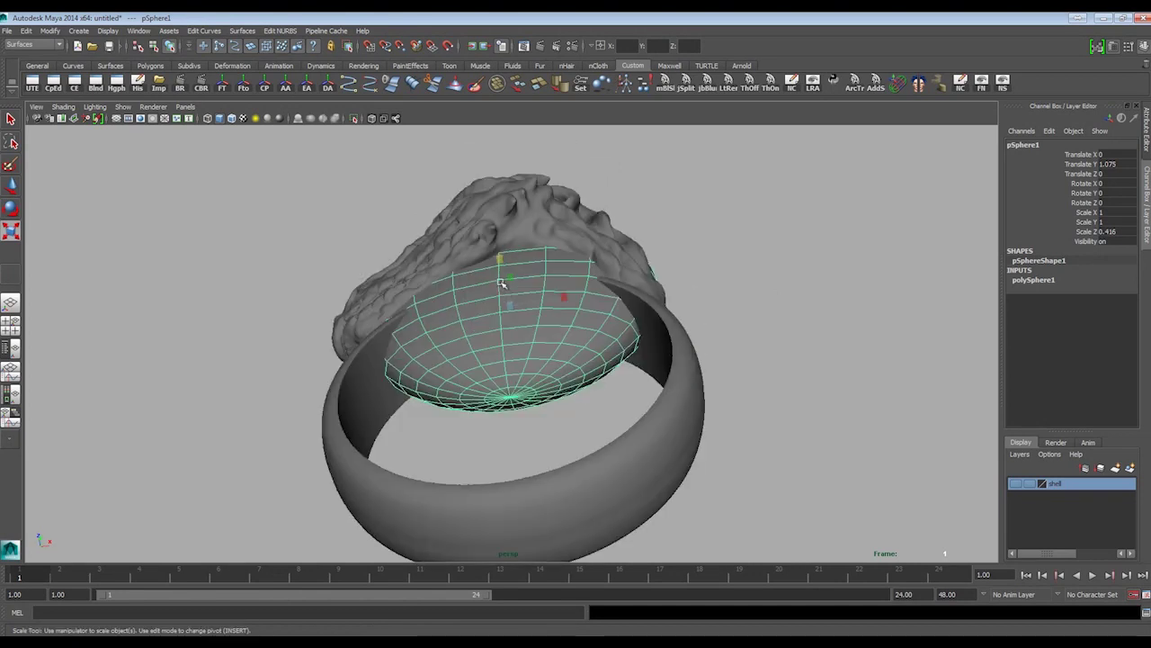
{"action": "left_click_drag", "start_coordinate": [504, 289], "coordinate": [440, 340], "text": "alt"}
{"action": "middle_click_drag", "start_coordinate": [518, 382], "coordinate": [750, 304]}
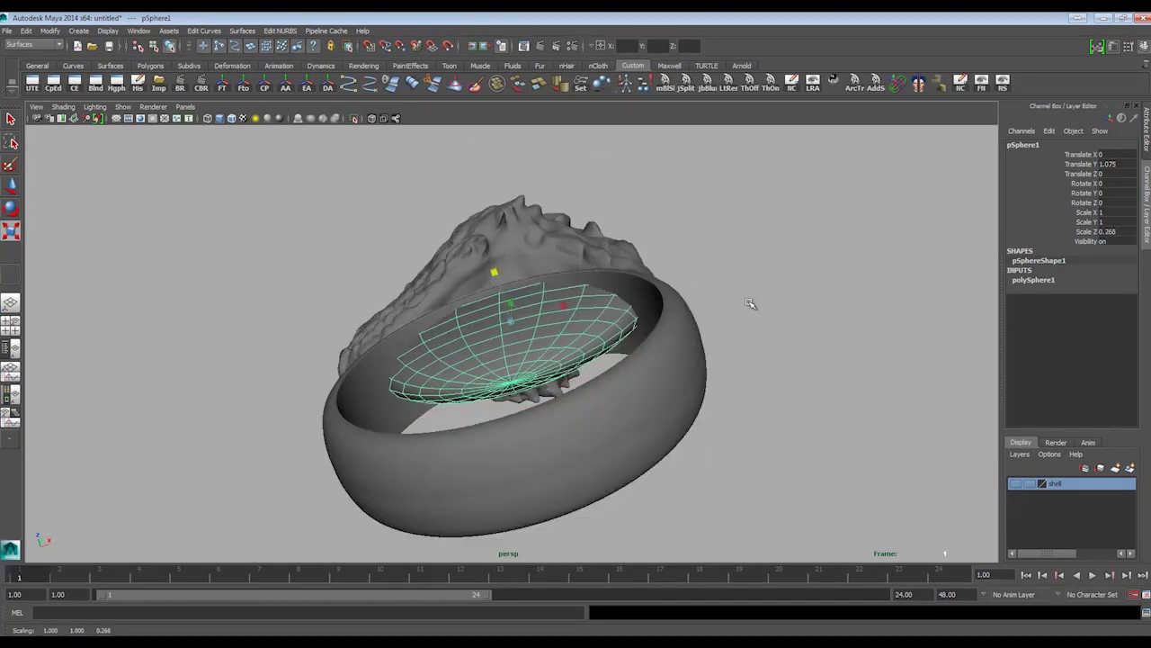
{"action": "left_click_drag", "start_coordinate": [804, 321], "coordinate": [676, 303], "text": "alt"}
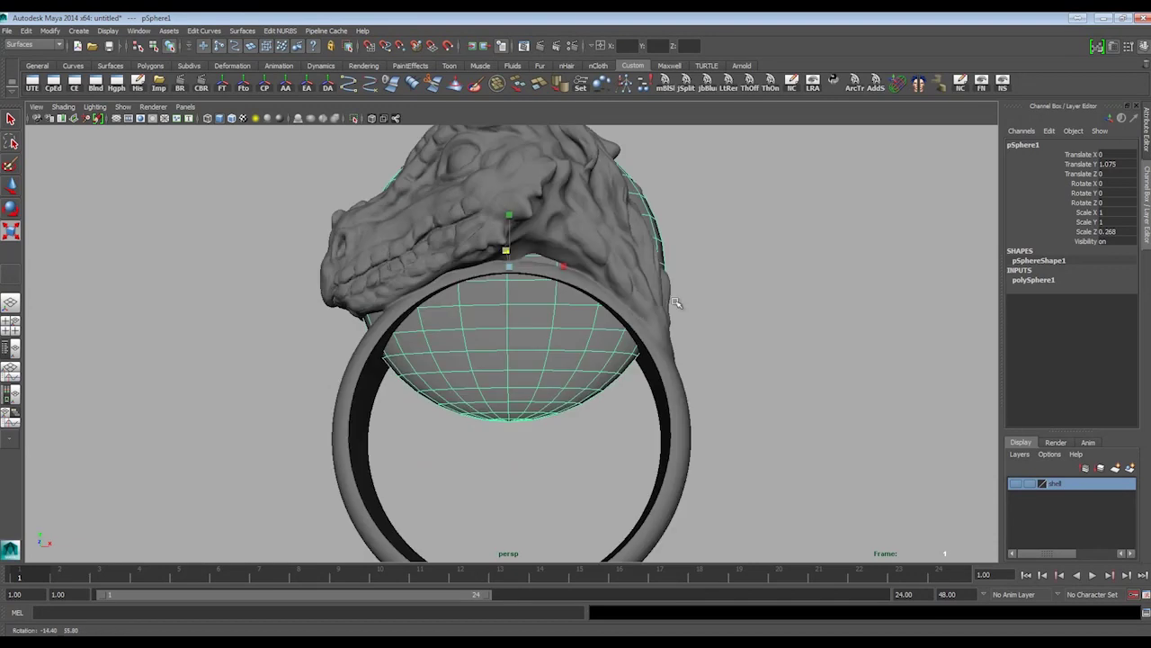
Step: Delete the flattened sphere, turn on the shell layer's visibility, and check the prepared inner shape in wireframe
{"action": "left_click_drag", "start_coordinate": [482, 387], "coordinate": [493, 421], "text": "alt"}
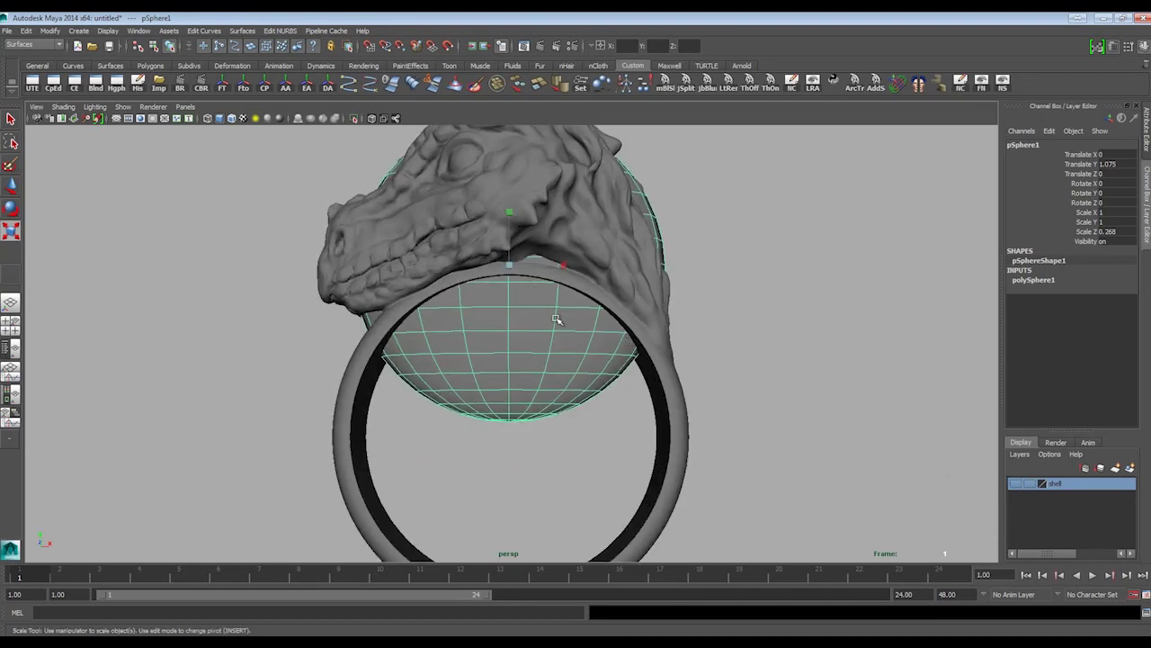
{"action": "left_click", "coordinate": [1017, 486]}
{"action": "key", "text": "Delete"}
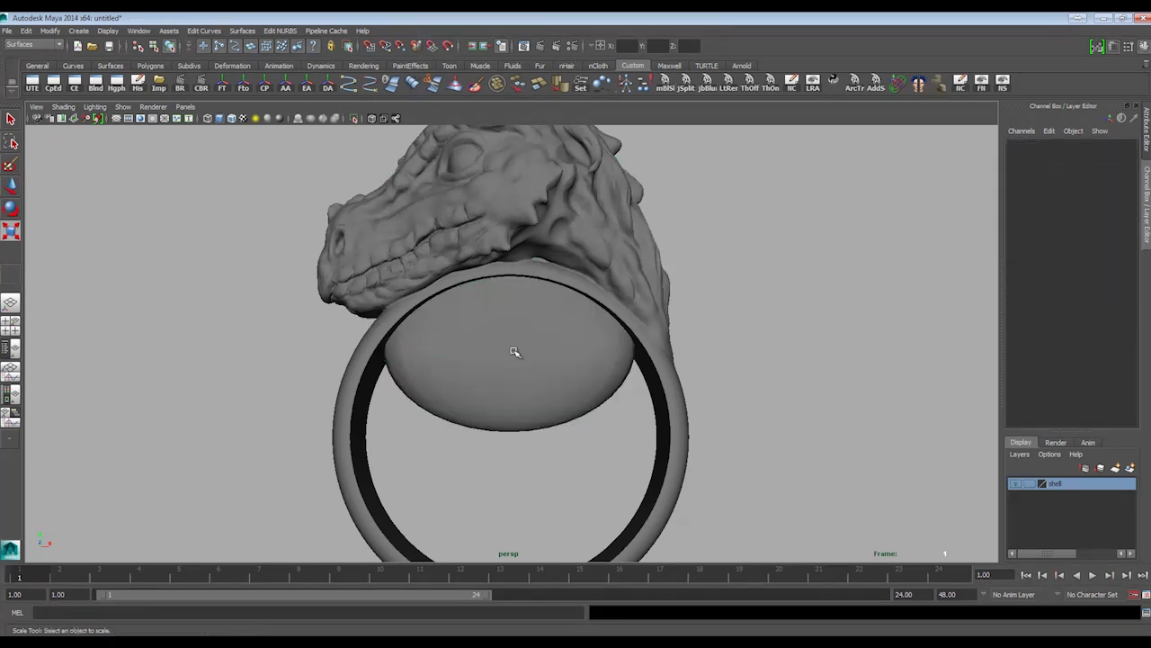
{"action": "key", "text": "4"}
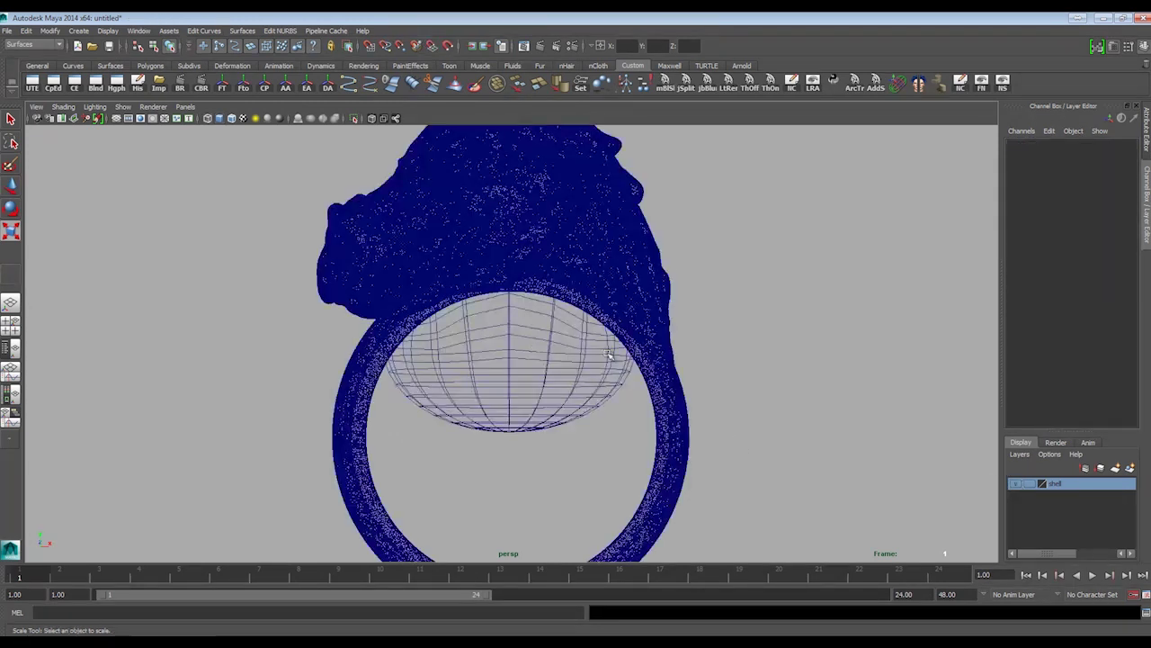
{"action": "key", "text": "5"}
Step: Move the shell mesh out of the ring along X to show its full shape, and undo that move
{"action": "left_click", "coordinate": [544, 378]}
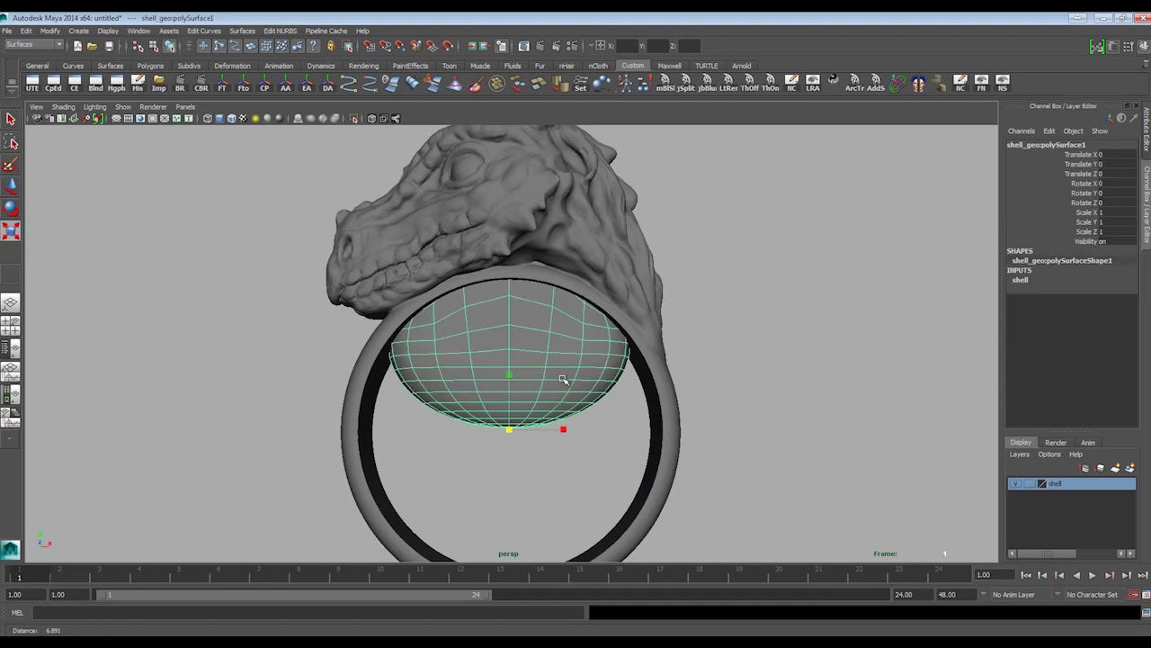
{"action": "scroll", "coordinate": [548, 380], "scroll_direction": "down", "scroll_amount": 5}
{"action": "key", "text": "w"}
{"action": "middle_click_drag", "start_coordinate": [678, 379], "coordinate": [704, 381], "text": "shift"}
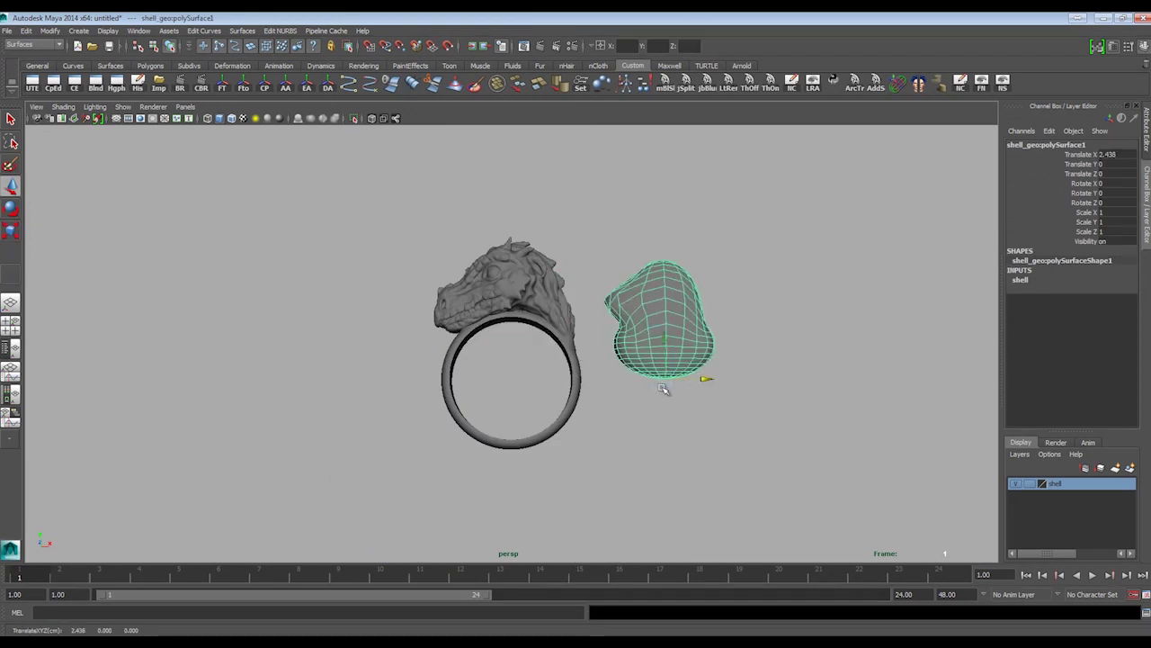
{"action": "key", "text": "ctrl+z"}
Step: Move the shell mesh in front of the dragon head to a Translate Z of 0.606 and compare its outline with the head
{"action": "left_click_drag", "start_coordinate": [469, 396], "coordinate": [439, 401], "text": "alt"}
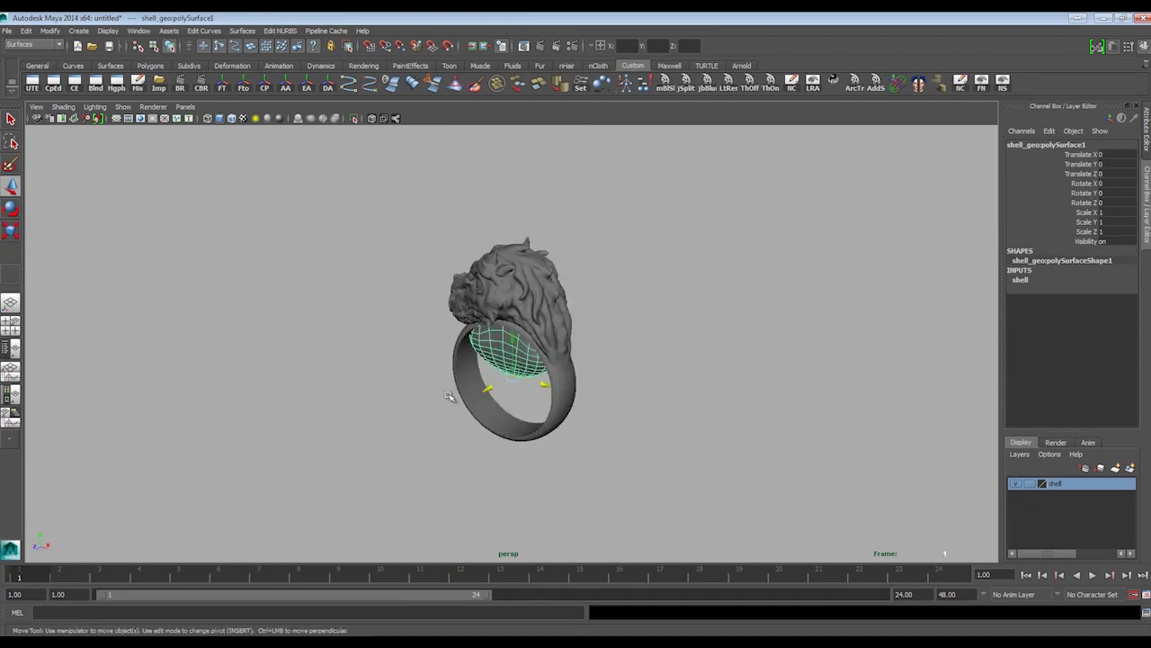
{"action": "middle_click_drag", "start_coordinate": [457, 391], "coordinate": [306, 365]}
{"action": "left_click_drag", "start_coordinate": [336, 344], "coordinate": [583, 310], "text": "alt"}
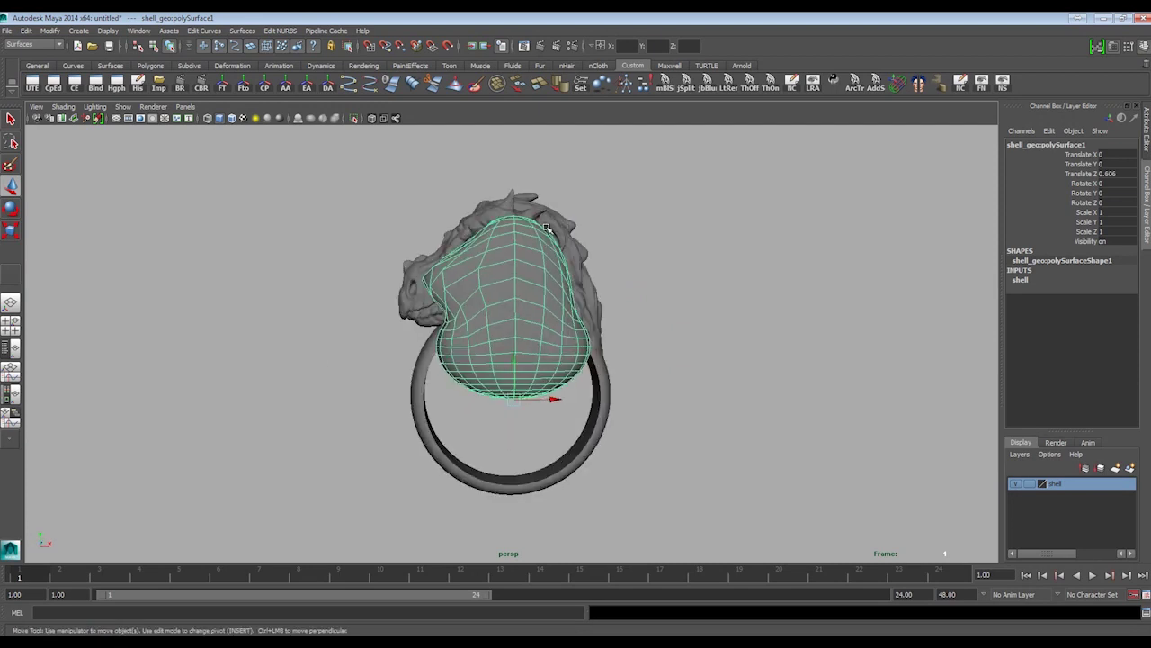
{"action": "left_click_drag", "start_coordinate": [575, 270], "coordinate": [533, 225], "text": "alt"}
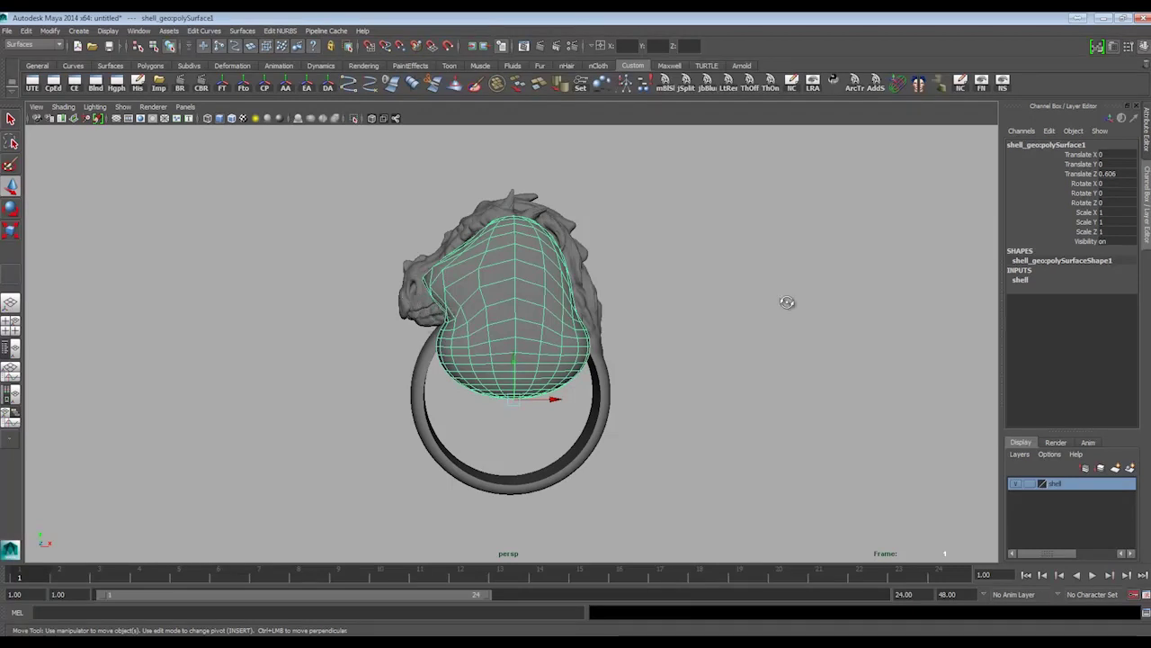
{"action": "left_click_drag", "start_coordinate": [506, 283], "coordinate": [512, 337], "text": "alt"}
{"action": "left_click_drag", "start_coordinate": [735, 254], "coordinate": [750, 318], "text": "alt"}
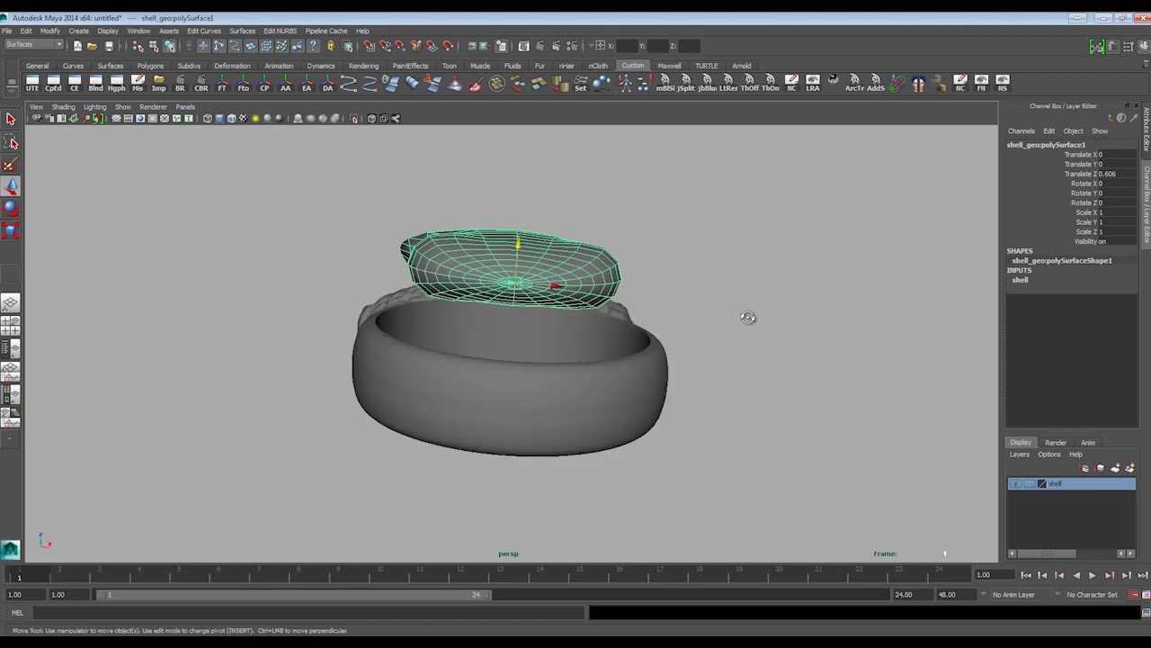
{"action": "left_click_drag", "start_coordinate": [761, 266], "coordinate": [747, 323], "text": "alt"}
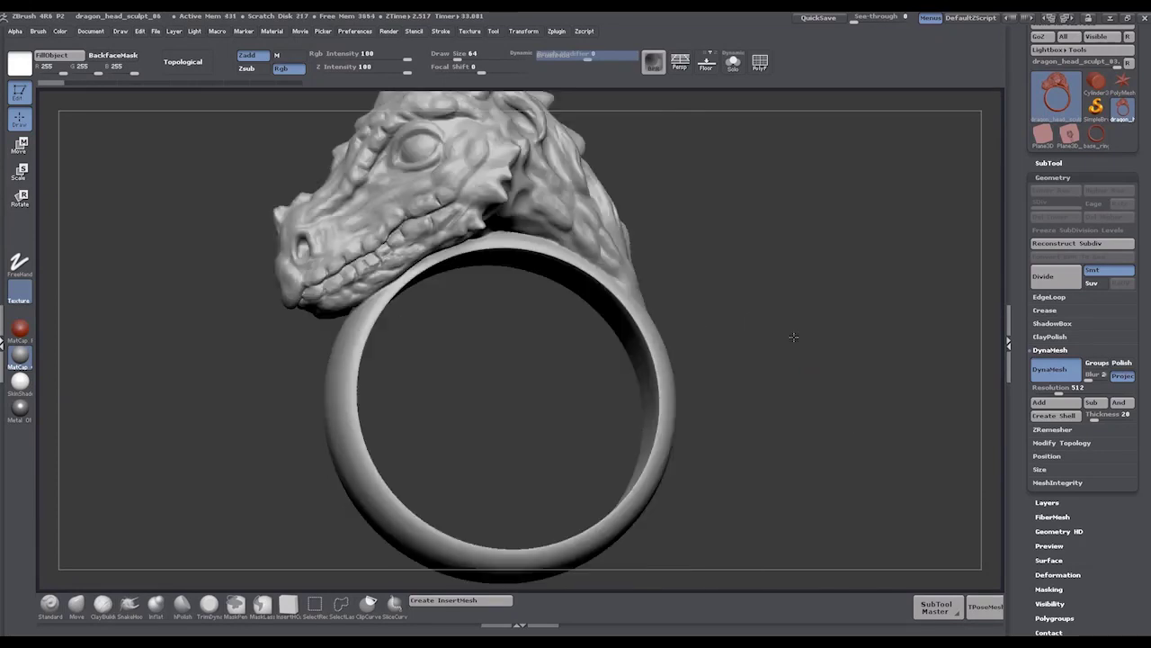
Step: Switch to ZBrush, look over the dragon ring, and make the PolyMesh3D star the active tool
{"action": "left_click_drag", "start_coordinate": [828, 360], "coordinate": [848, 381]}
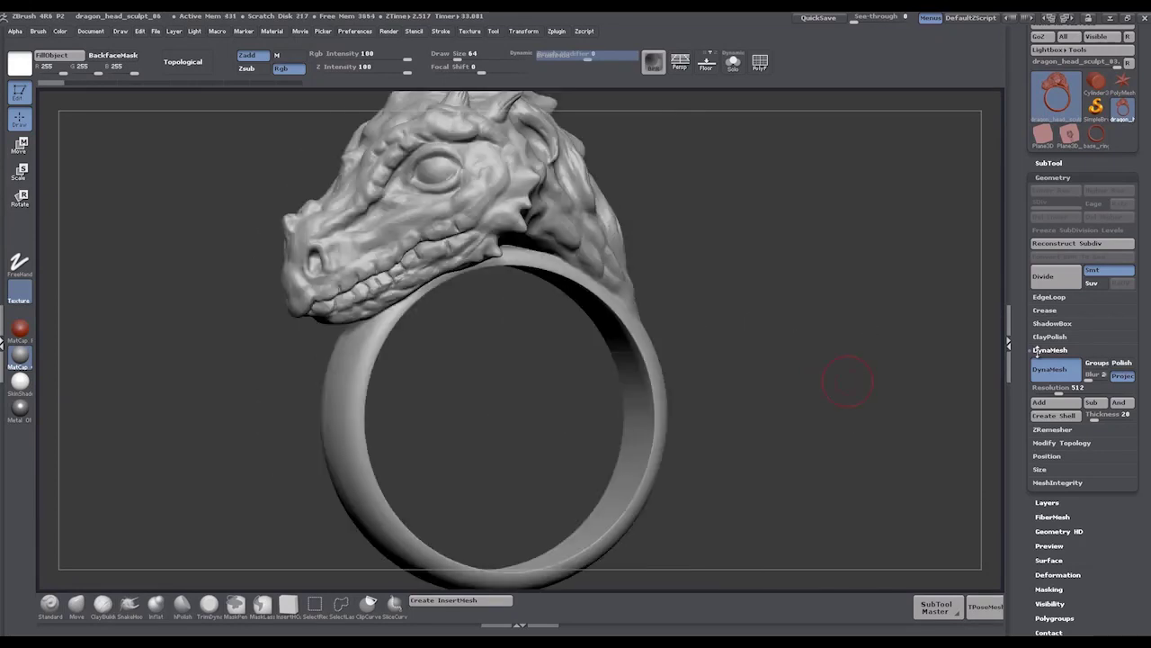
{"action": "left_click", "coordinate": [974, 378]}
{"action": "left_click_drag", "start_coordinate": [1137, 244], "coordinate": [1095, 89]}
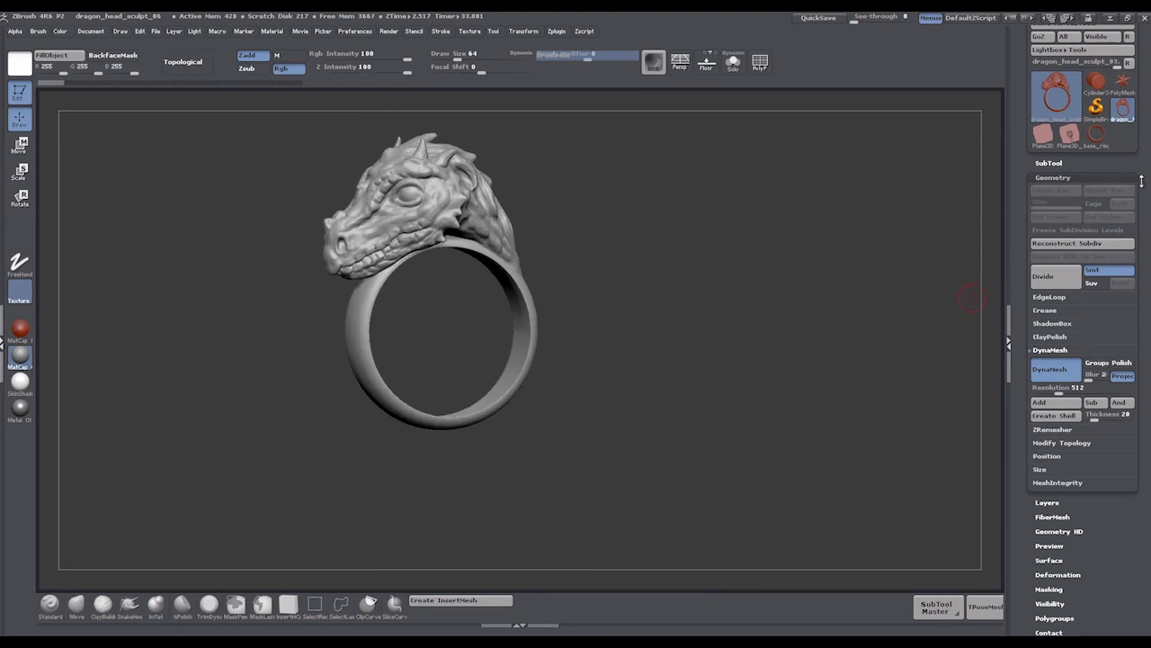
{"action": "left_click", "coordinate": [1122, 81]}
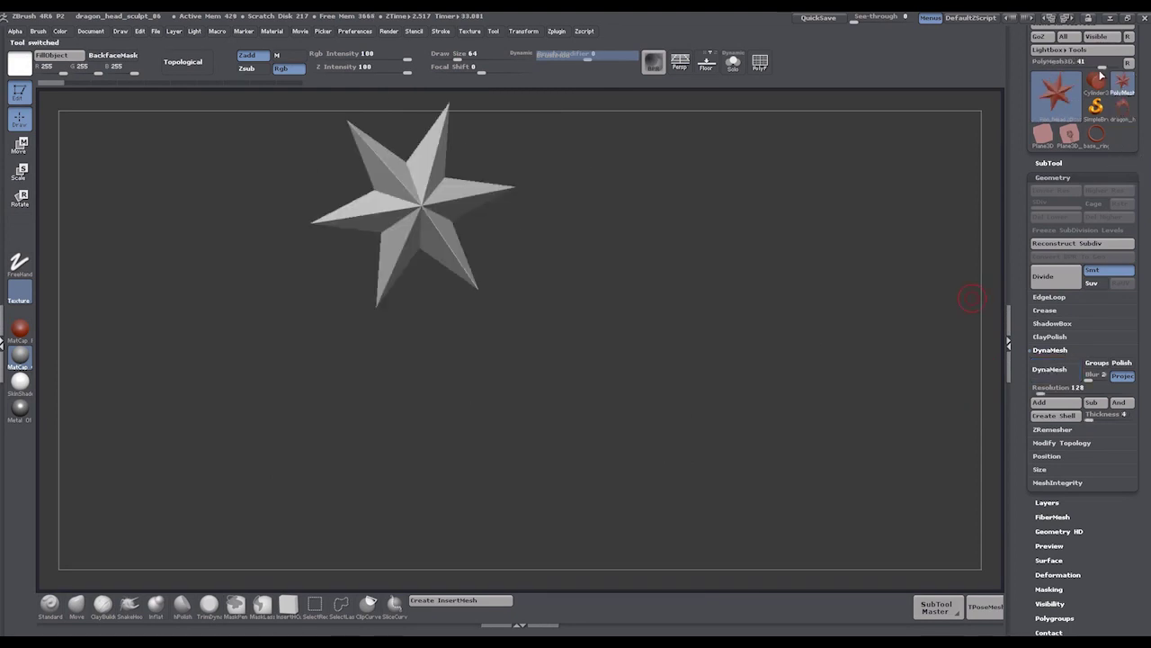
Step: Import shell_geo.obj into the star tool from the Content > 3D World folder on drive E
{"action": "scroll", "coordinate": [1057, 66], "scroll_direction": "up", "scroll_amount": 2}
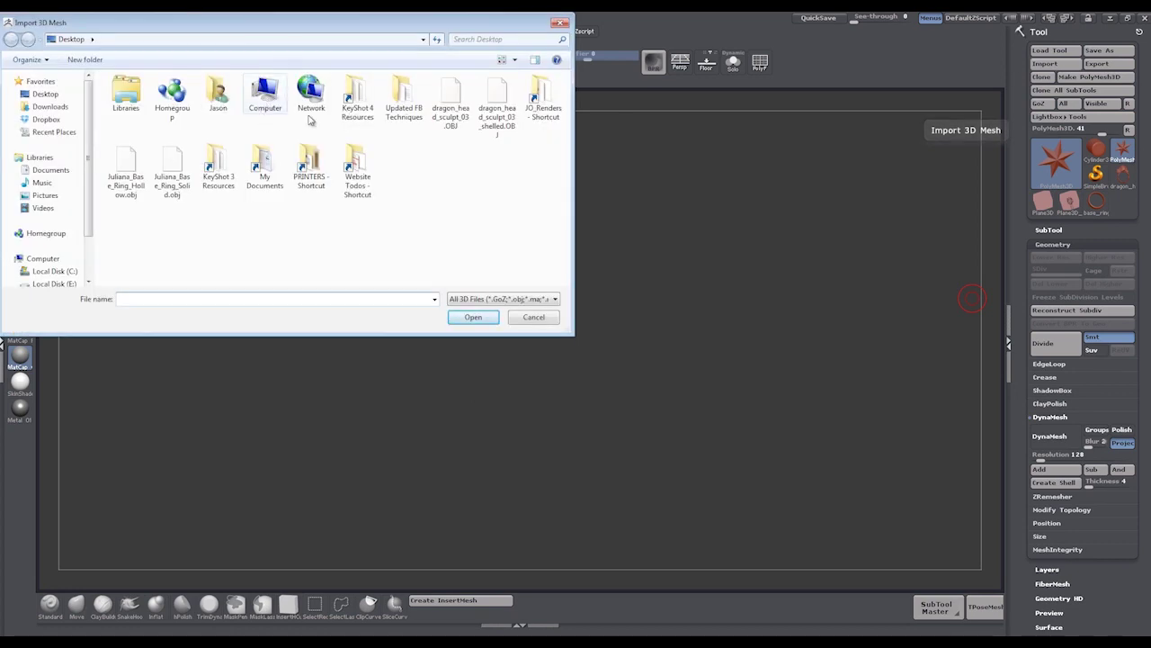
{"action": "double_click", "coordinate": [263, 104]}
{"action": "double_click", "coordinate": [219, 96]}
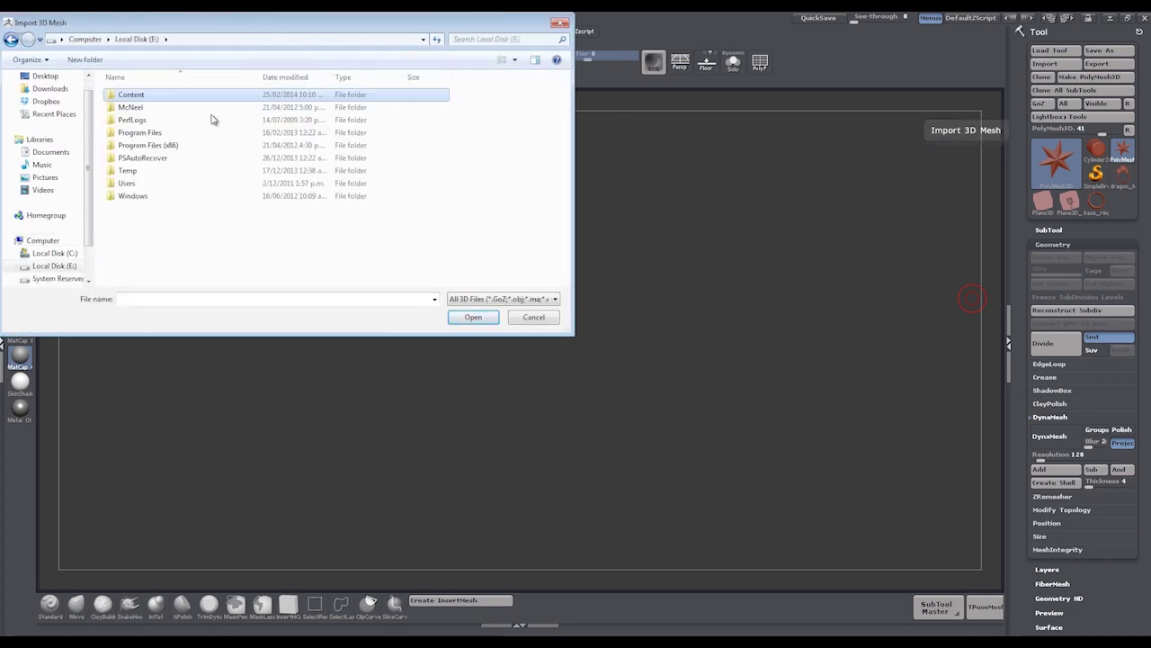
{"action": "double_click", "coordinate": [213, 118]}
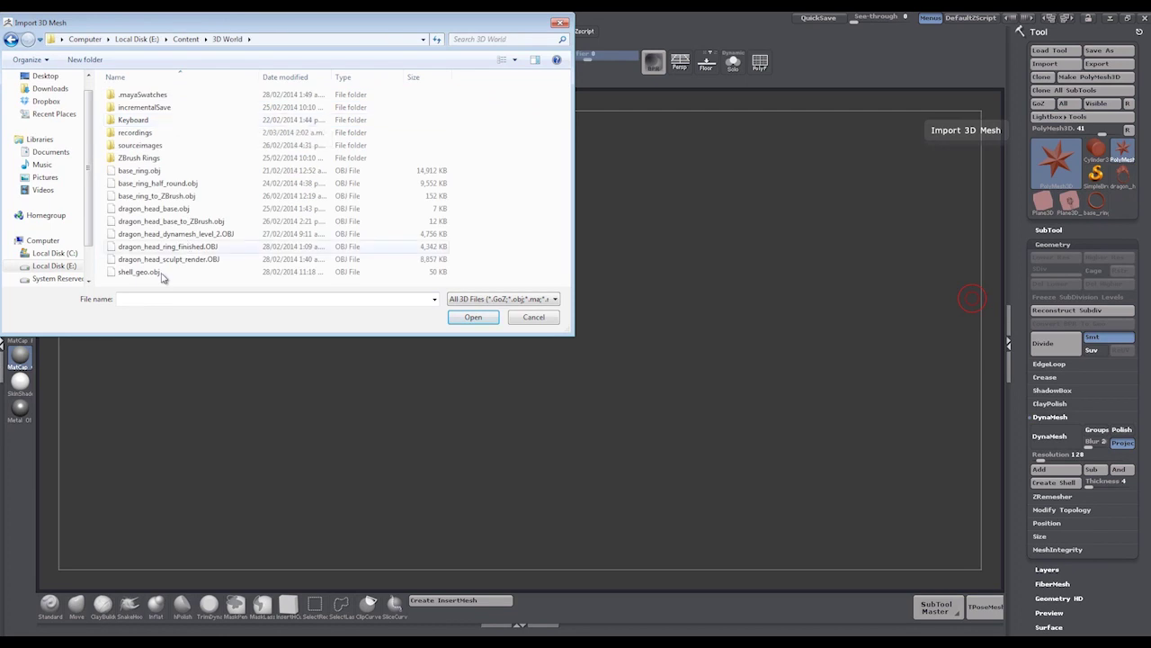
{"action": "double_click", "coordinate": [143, 271]}
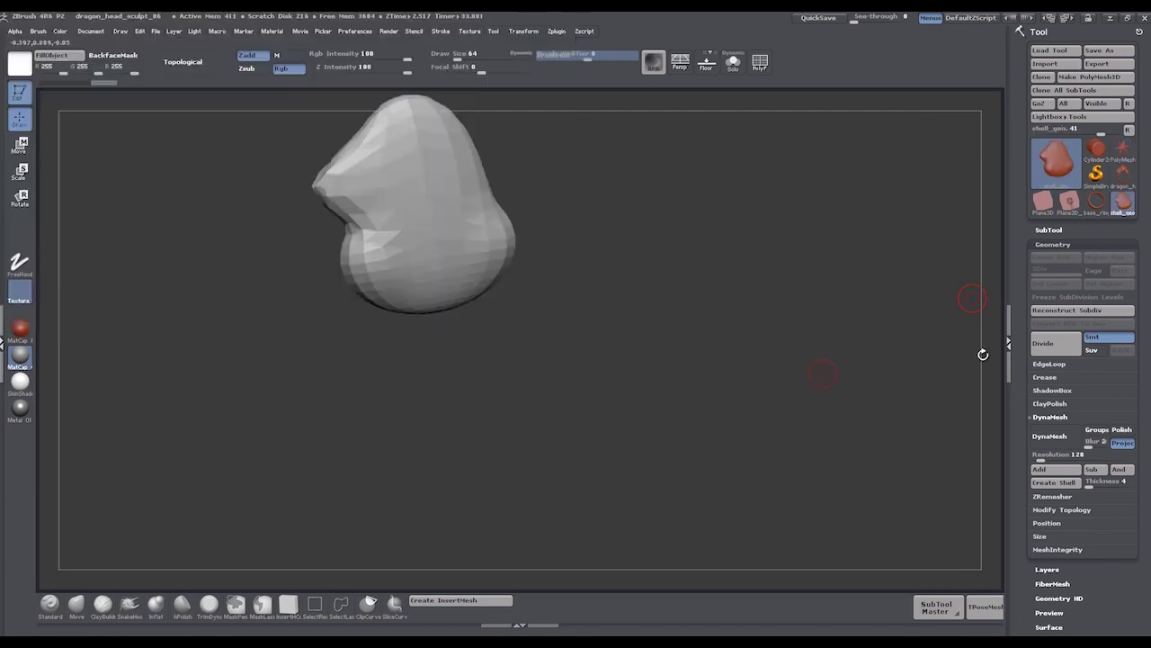
Step: Subdivide the imported shell three times to smooth it up to SDiv 4, and delete its lower subdivision levels
{"action": "left_click", "coordinate": [1054, 346]}
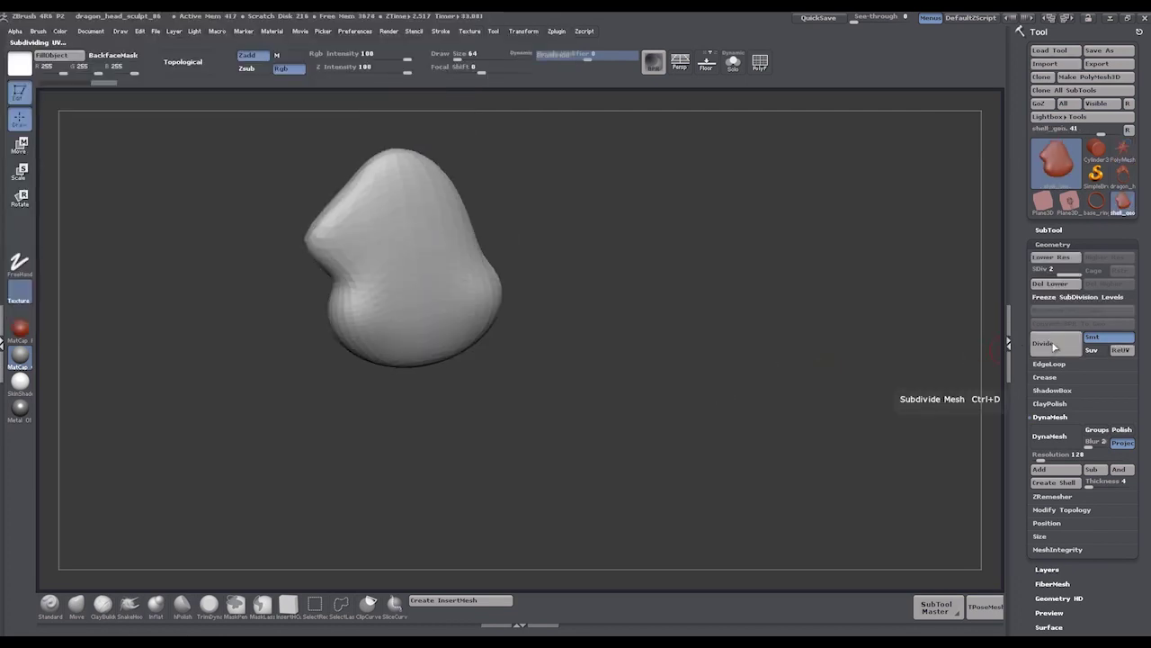
{"action": "left_click", "coordinate": [1055, 346]}
{"action": "left_click", "coordinate": [1054, 346]}
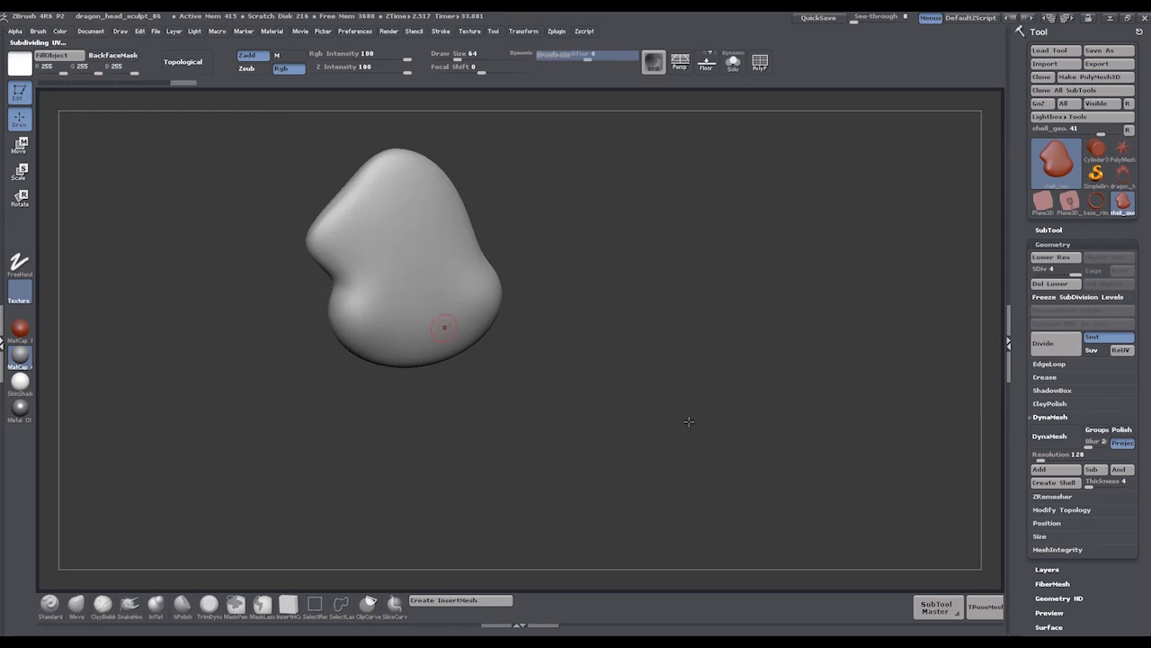
{"action": "left_click_drag", "start_coordinate": [944, 404], "coordinate": [995, 410]}
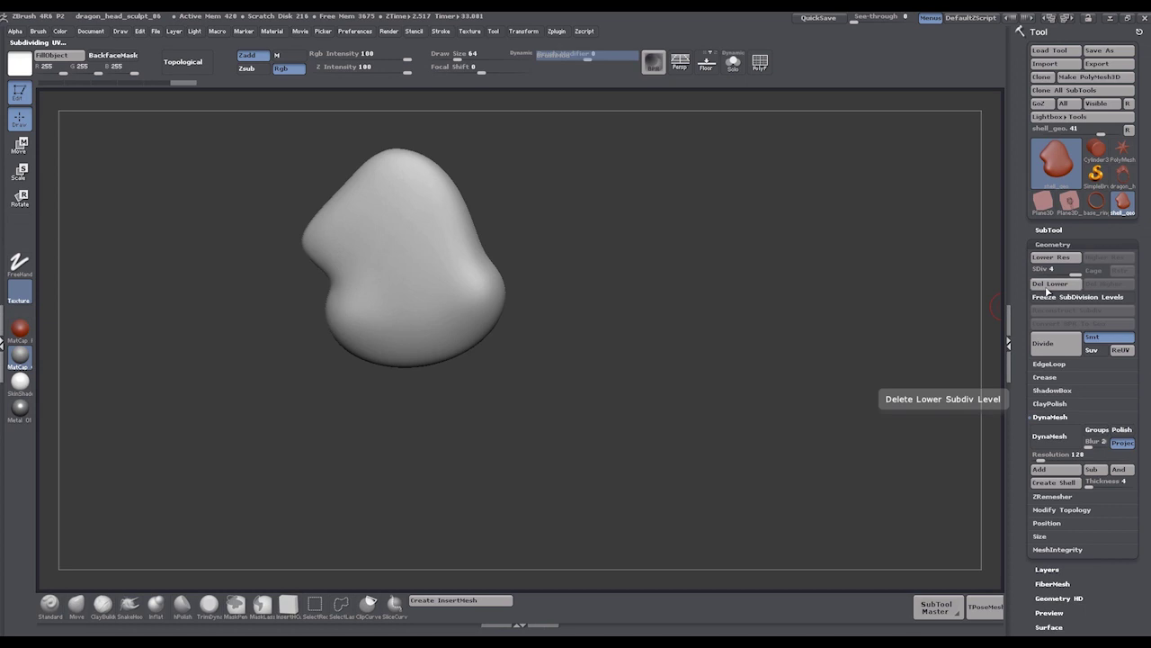
{"action": "left_click", "coordinate": [1069, 284]}
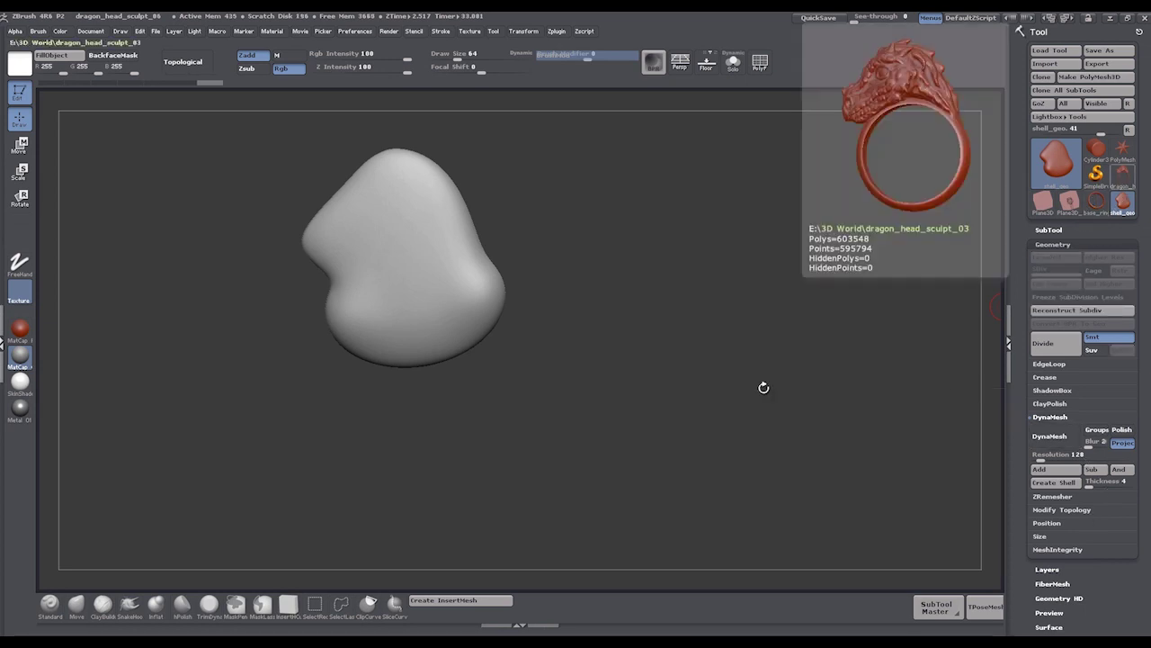
Step: Return to the dragon_head_sculpt_03 ring tool and append shell_geo to it as a subtool
{"action": "left_click", "coordinate": [1121, 178]}
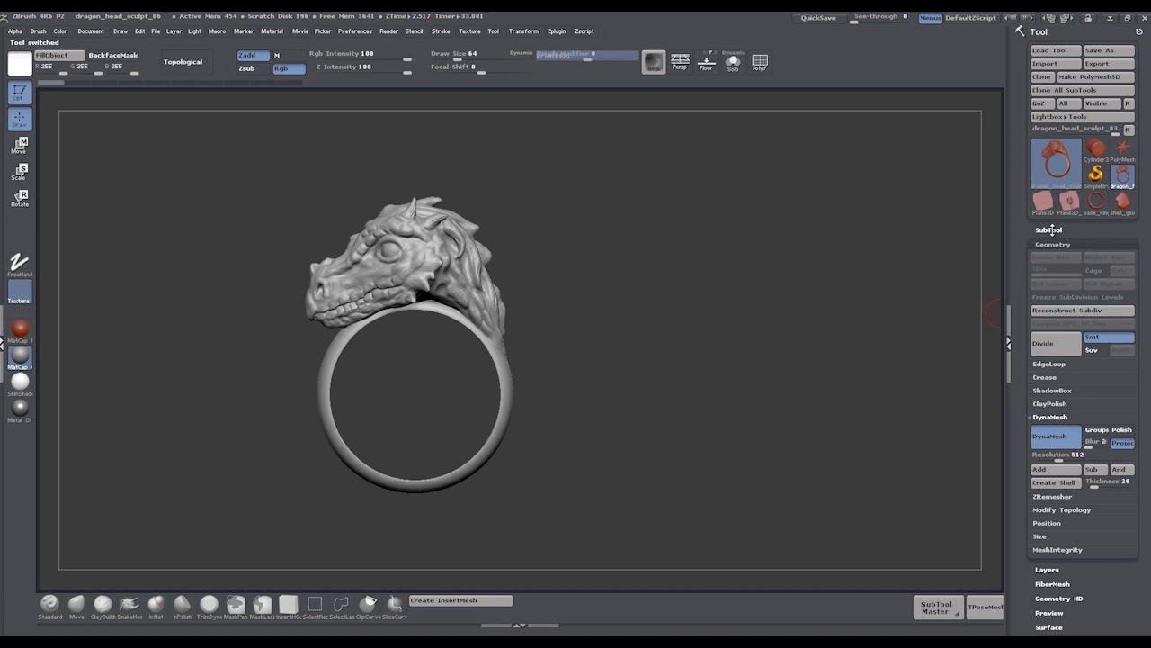
{"action": "left_click", "coordinate": [1048, 230]}
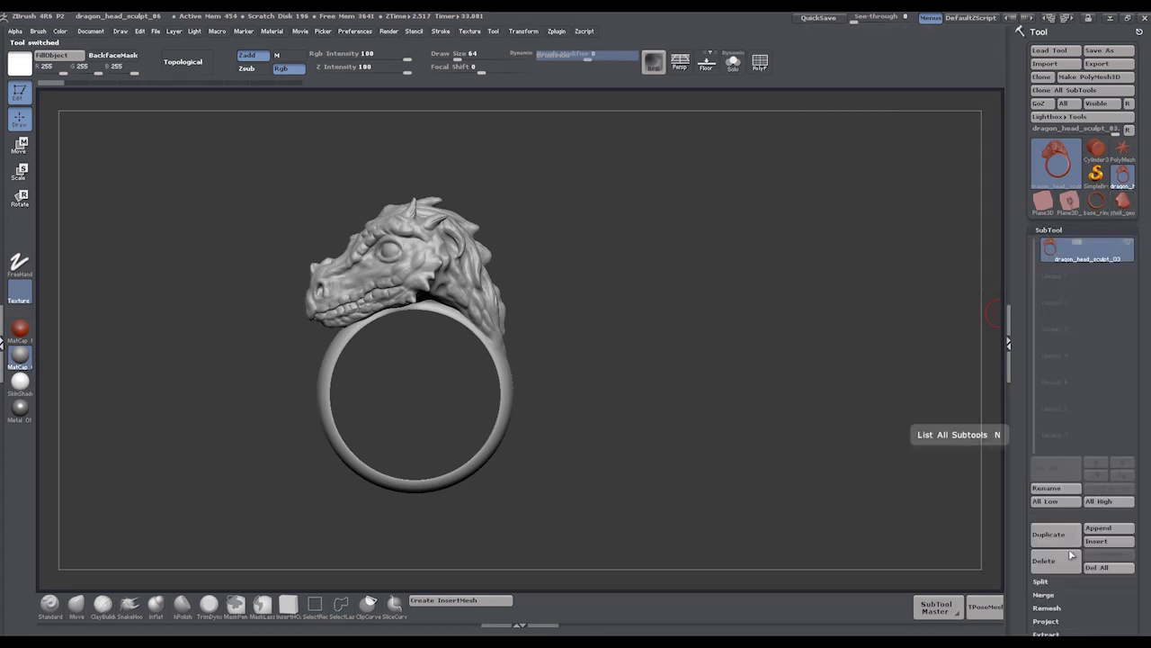
{"action": "left_click", "coordinate": [1090, 529]}
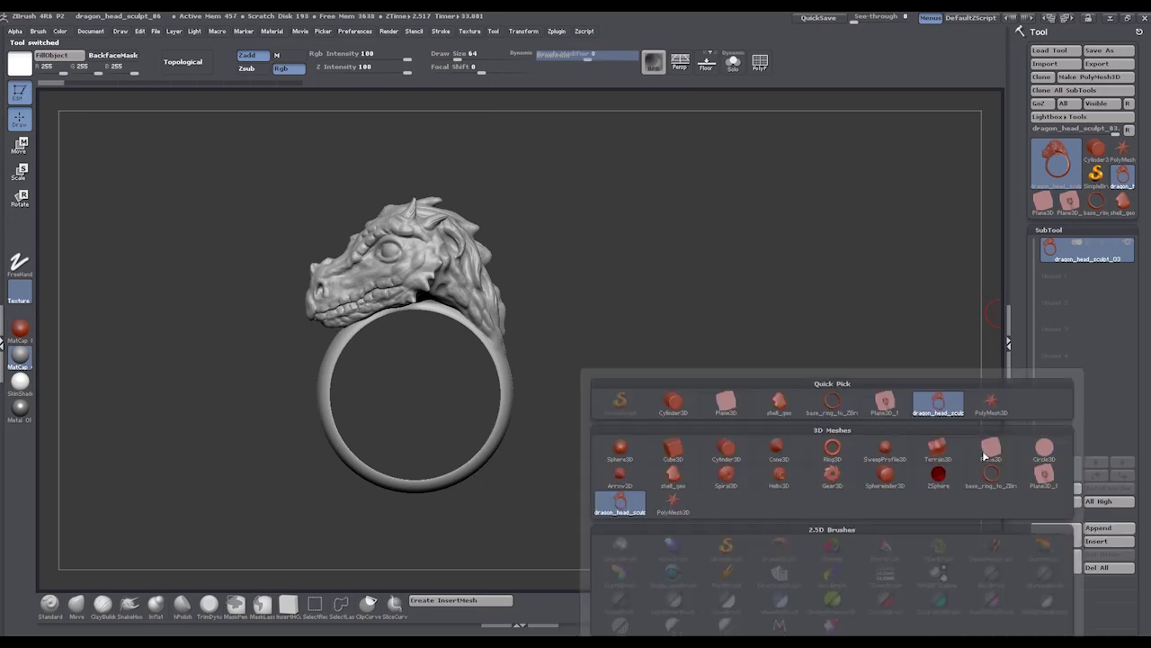
{"action": "left_click", "coordinate": [780, 403]}
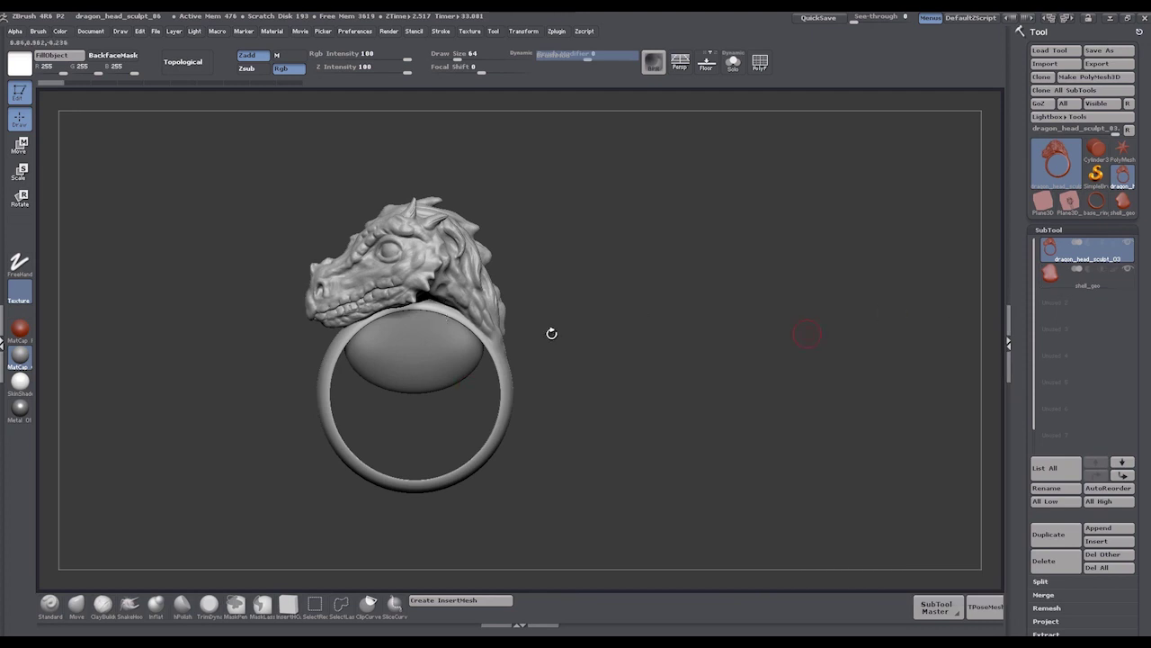
Step: Select the shell_geo subtool and mark it for subtraction with the Group As Dynamesh Sub polygroup command
{"action": "left_click", "coordinate": [1058, 284]}
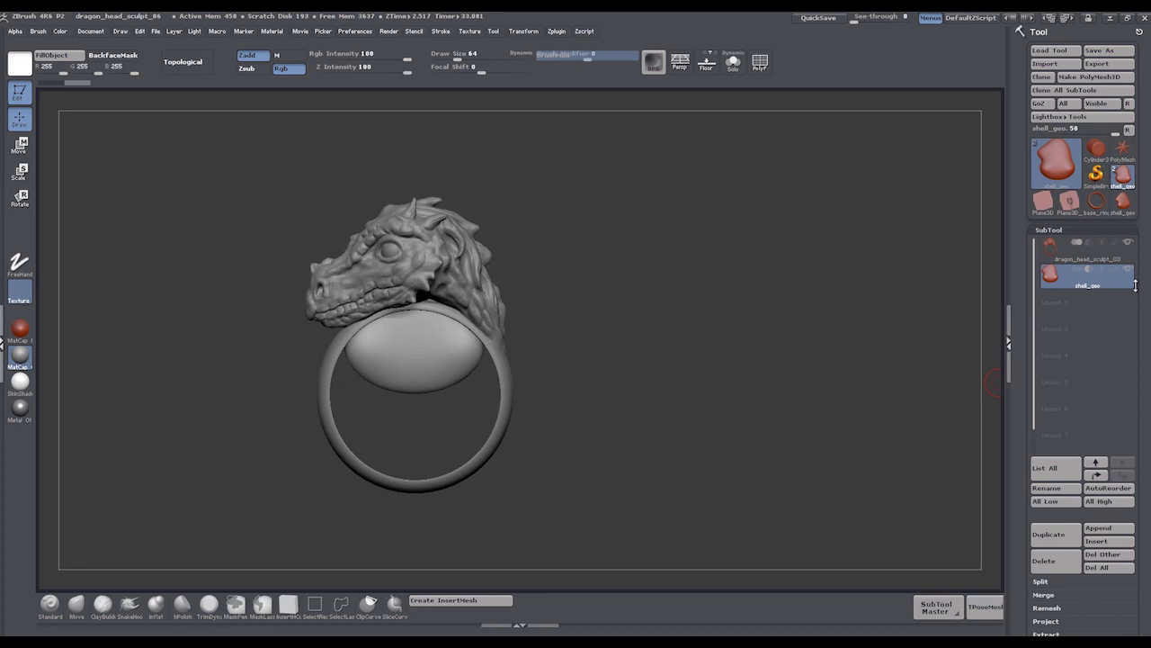
{"action": "scroll", "coordinate": [1135, 284], "scroll_direction": "down", "scroll_amount": 5}
{"action": "scroll", "coordinate": [1069, 316], "scroll_direction": "down", "scroll_amount": 1}
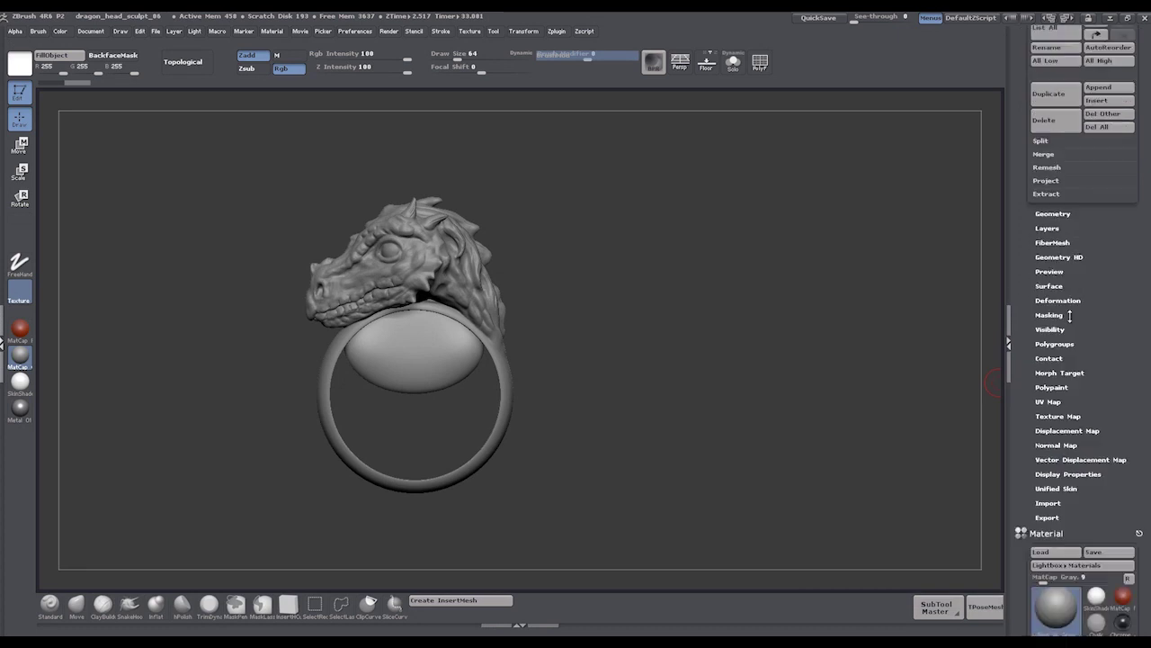
{"action": "left_click", "coordinate": [1062, 343]}
{"action": "scroll", "coordinate": [1071, 314], "scroll_direction": "down", "scroll_amount": 2}
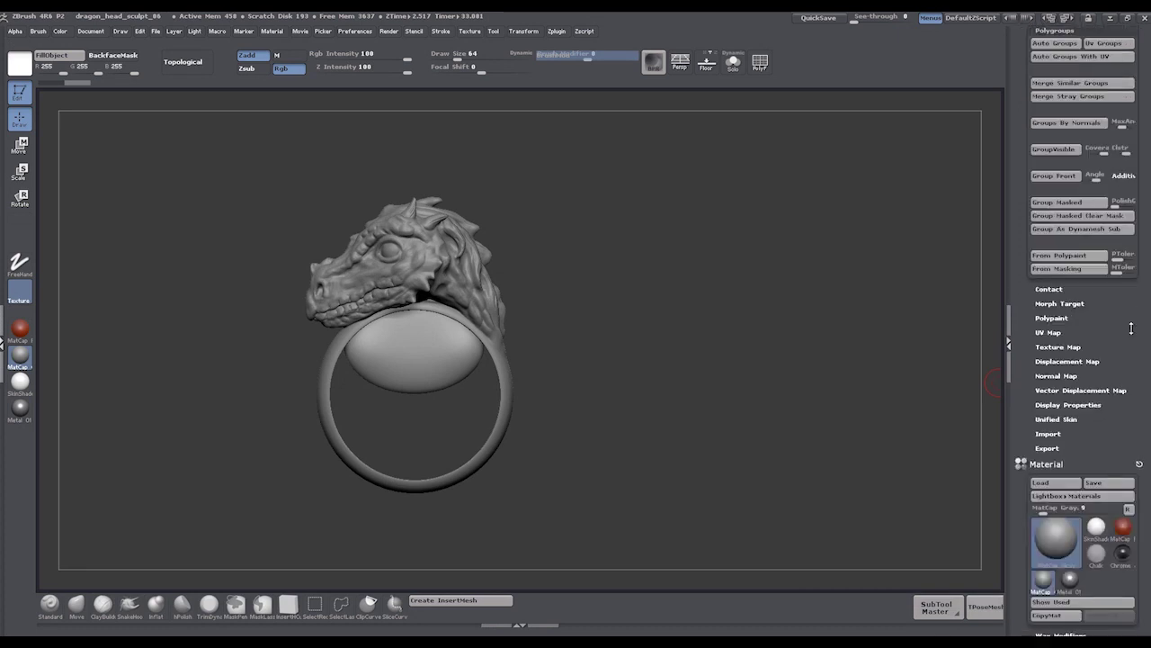
{"action": "scroll", "coordinate": [1124, 350], "scroll_direction": "up", "scroll_amount": 1}
{"action": "scroll", "coordinate": [1070, 275], "scroll_direction": "up", "scroll_amount": 1}
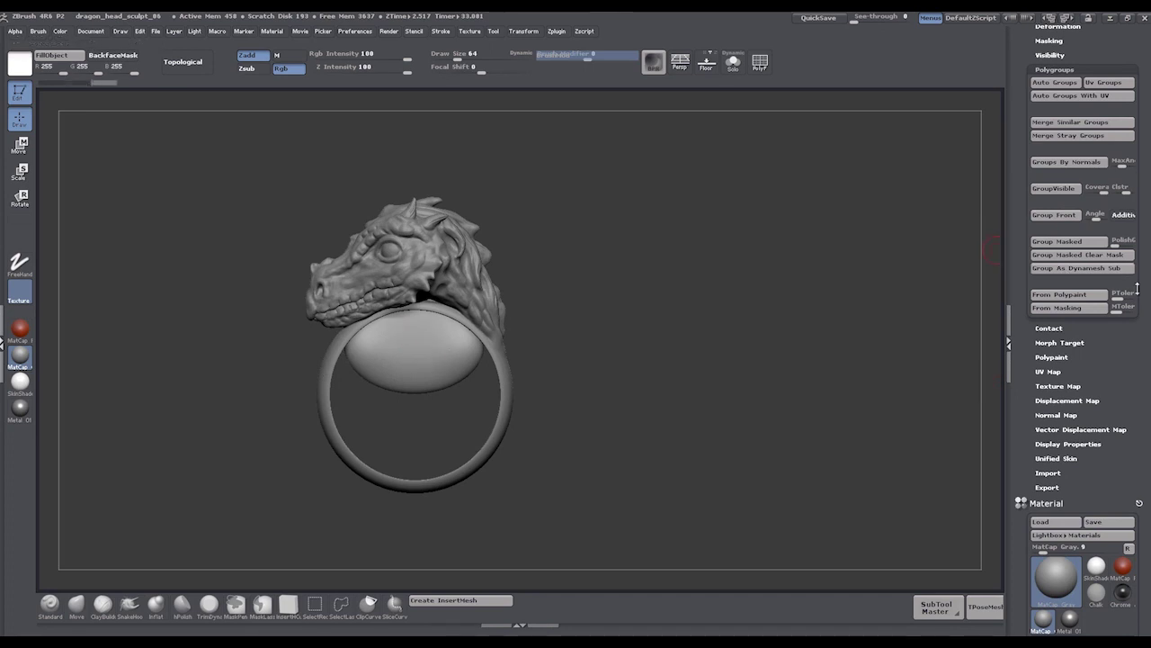
Step: Select the dragon_head_sculpt_03 subtool and merge shell_geo into it with MergeDown, accepting the non-undoable operation
{"action": "scroll", "coordinate": [1135, 305], "scroll_direction": "up", "scroll_amount": 5}
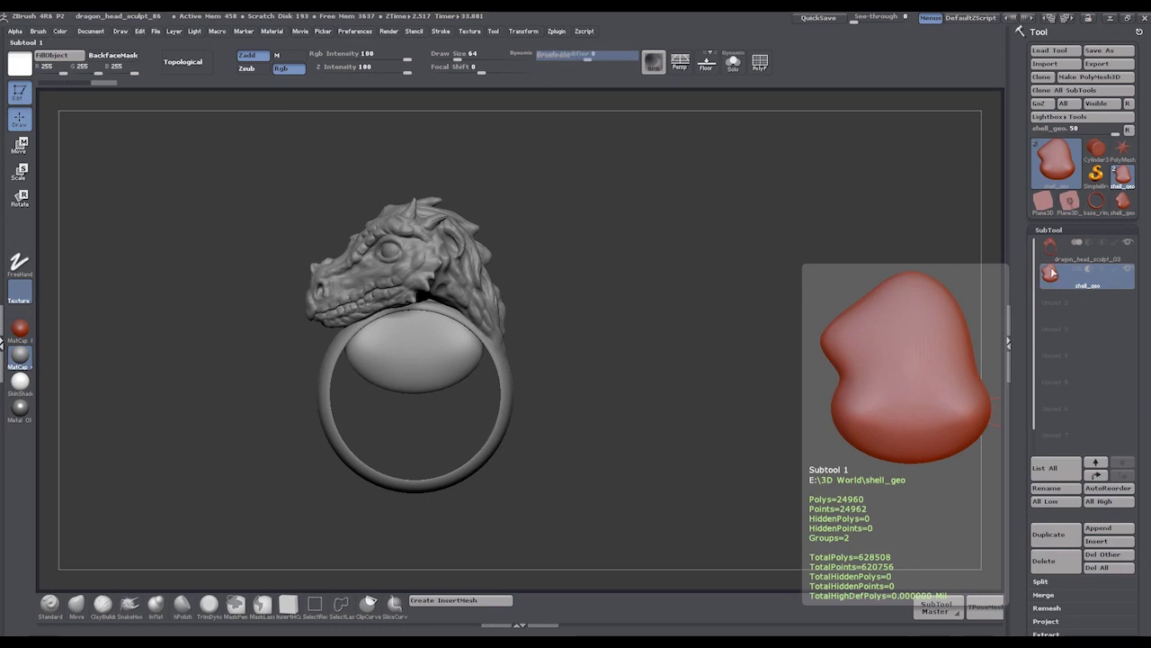
{"action": "mouse_move", "coordinate": [1050, 259]}
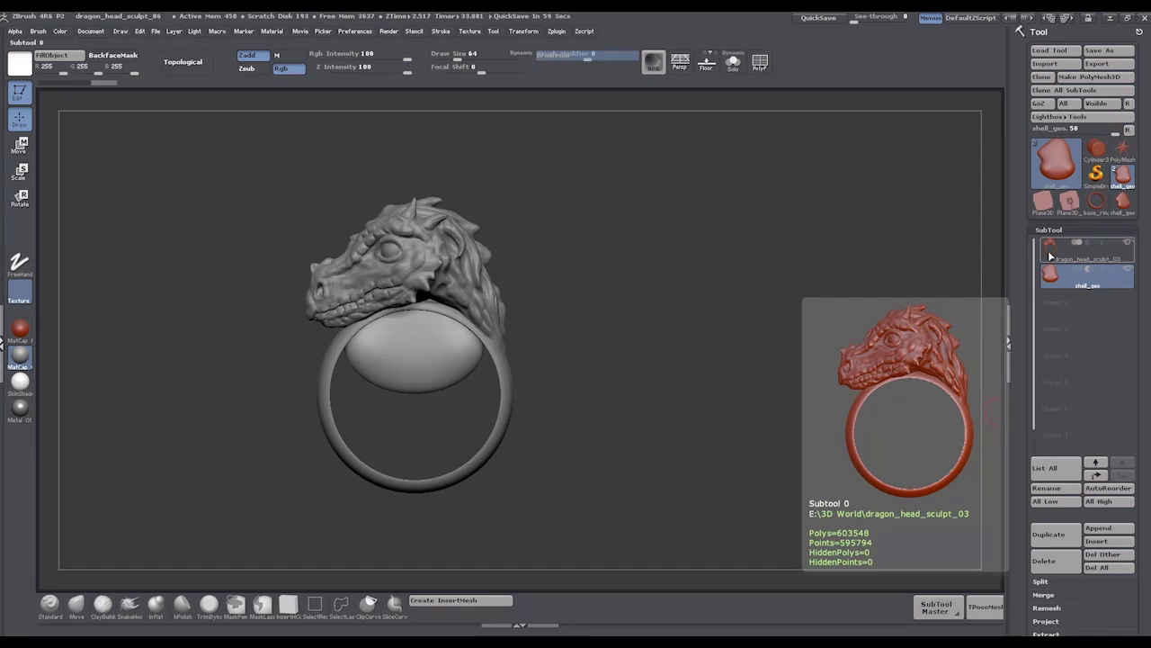
{"action": "left_click", "coordinate": [1050, 256]}
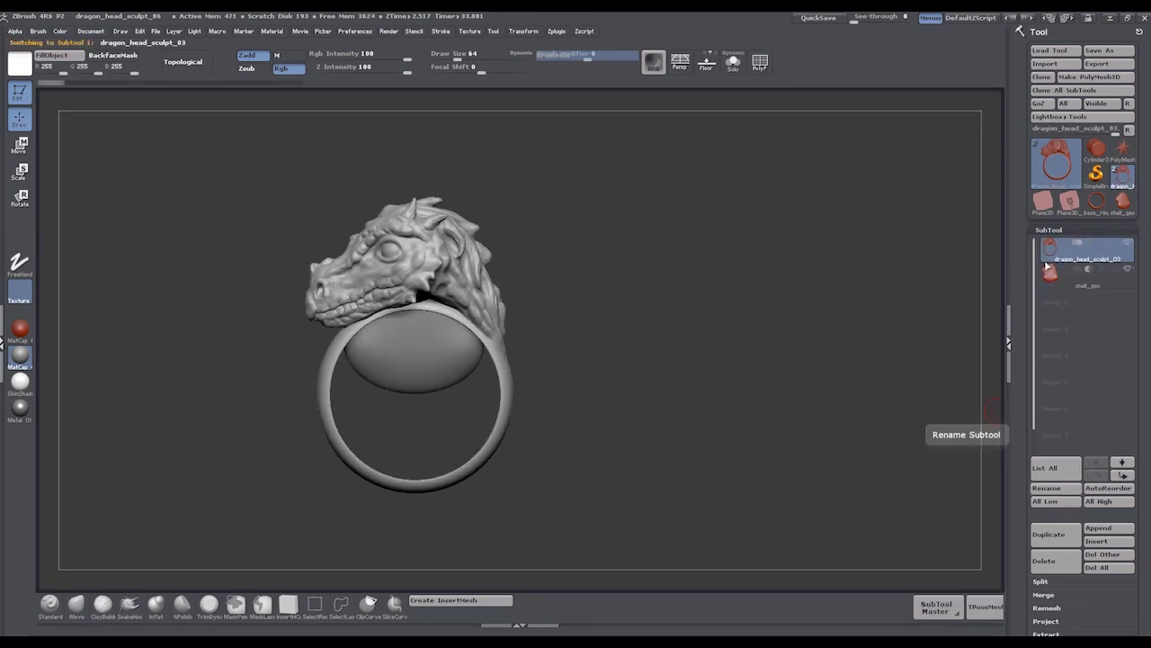
{"action": "mouse_move", "coordinate": [1055, 251]}
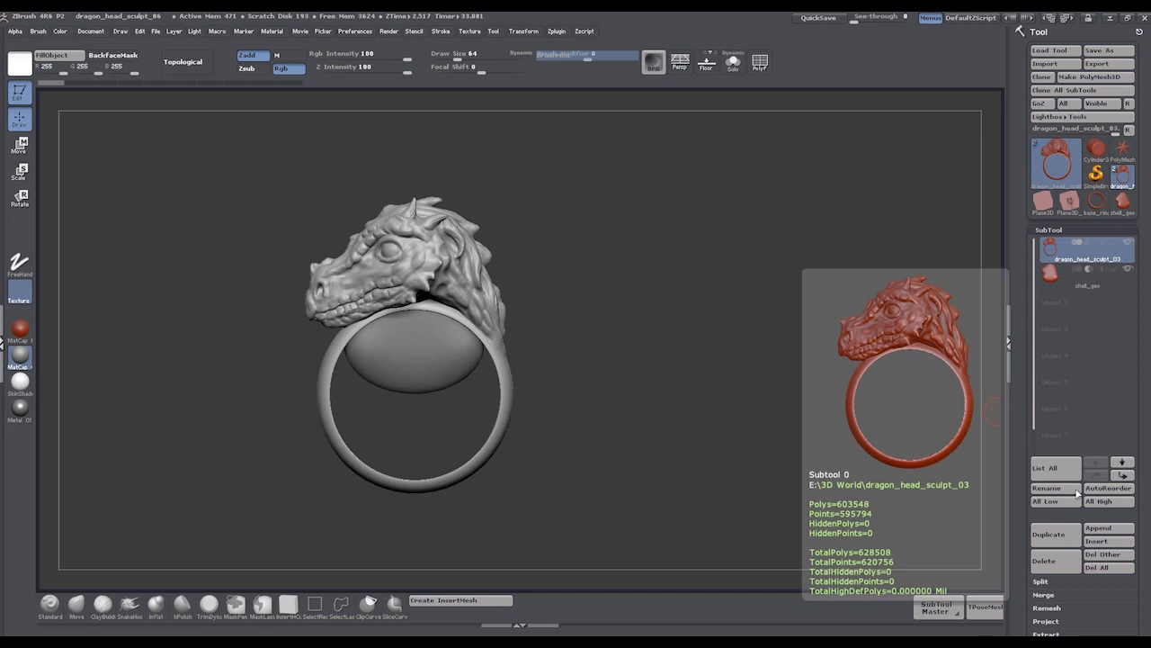
{"action": "left_click", "coordinate": [1044, 594]}
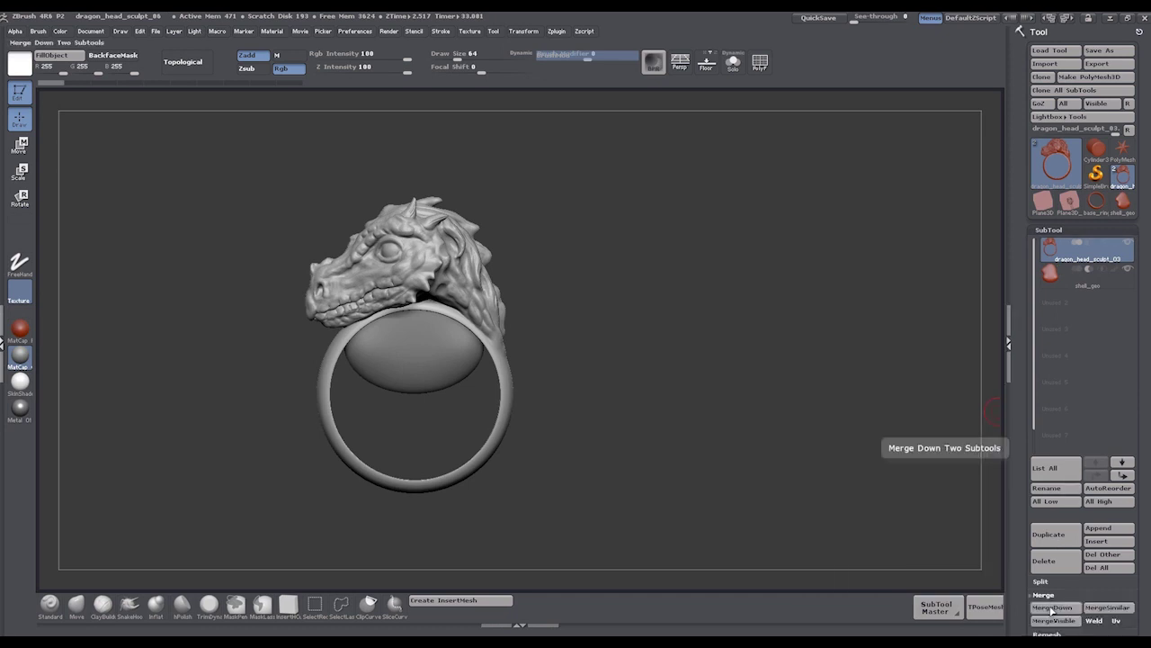
{"action": "left_click", "coordinate": [1052, 608]}
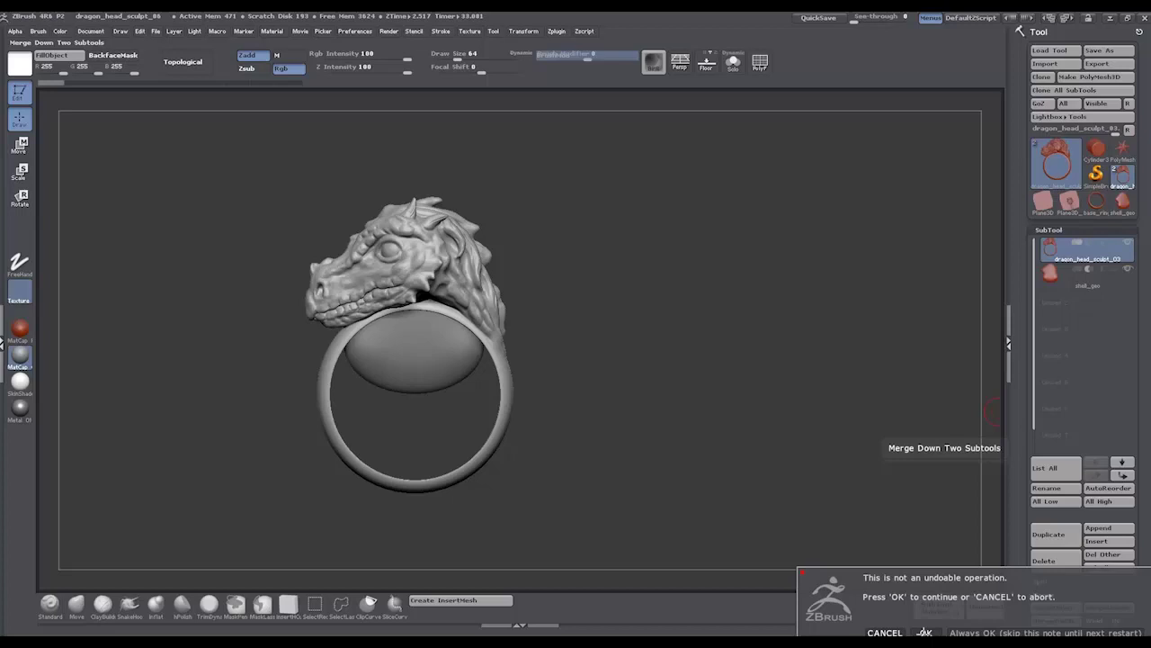
{"action": "left_click", "coordinate": [924, 632]}
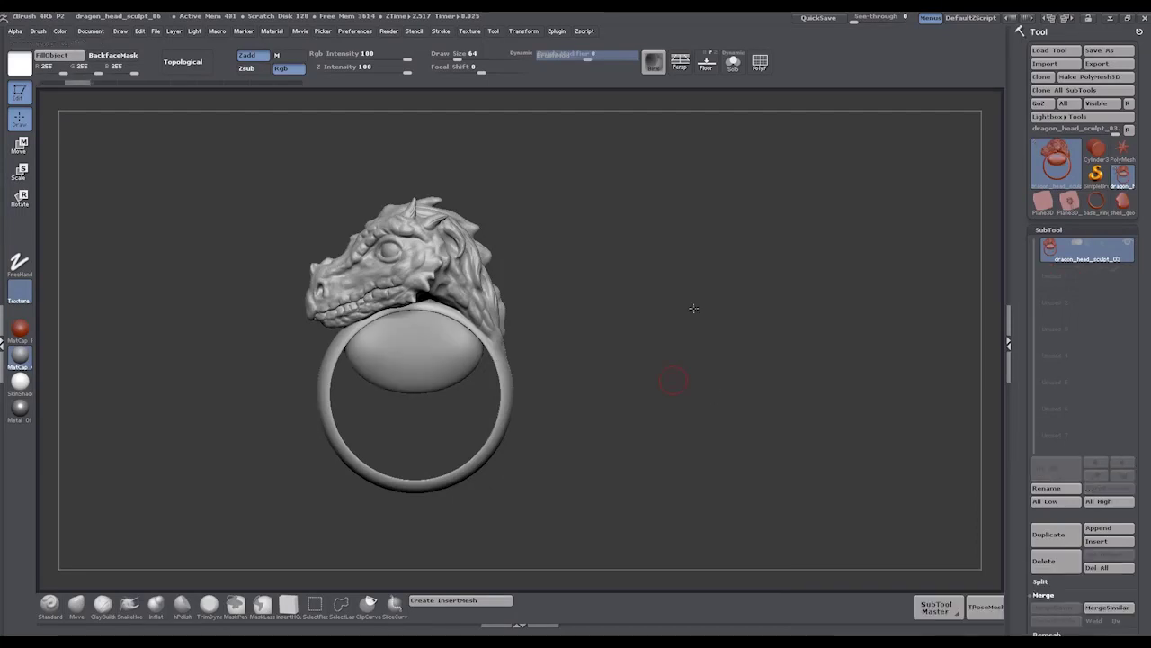
Step: Recalculate the DynaMesh on the merged ring to subtract the shell volume from the dragon head
{"action": "left_click_drag", "start_coordinate": [698, 294], "coordinate": [701, 338]}
{"action": "left_click_drag", "start_coordinate": [649, 254], "coordinate": [701, 340], "text": "ctrl"}
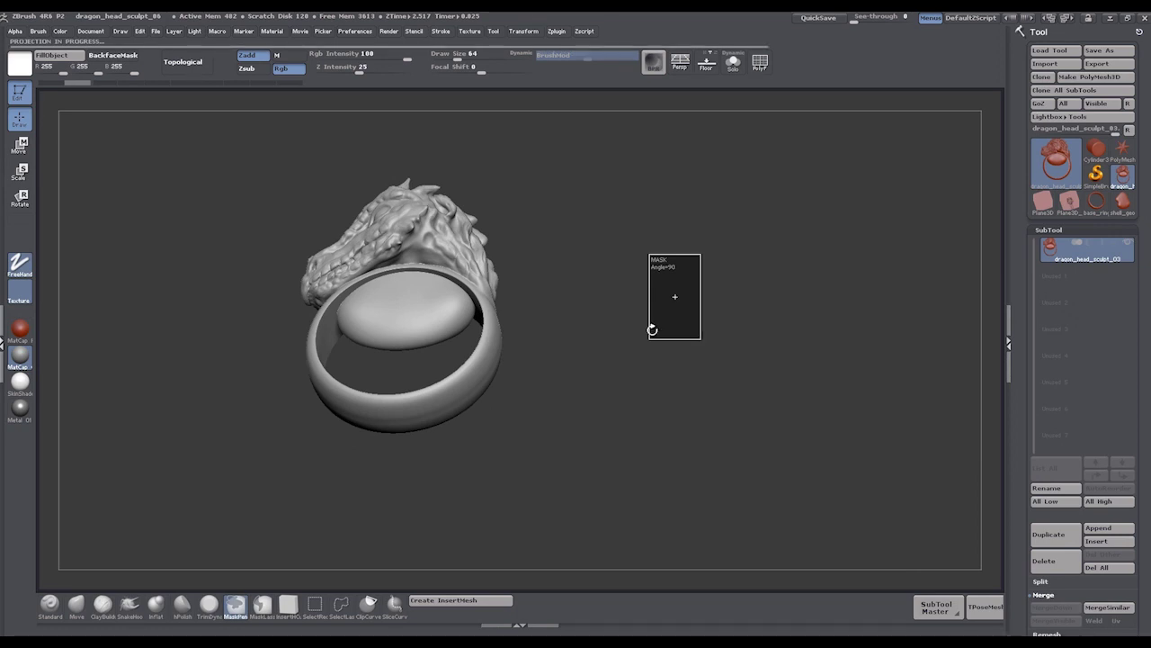
{"action": "left_click_drag", "start_coordinate": [700, 389], "coordinate": [792, 475]}
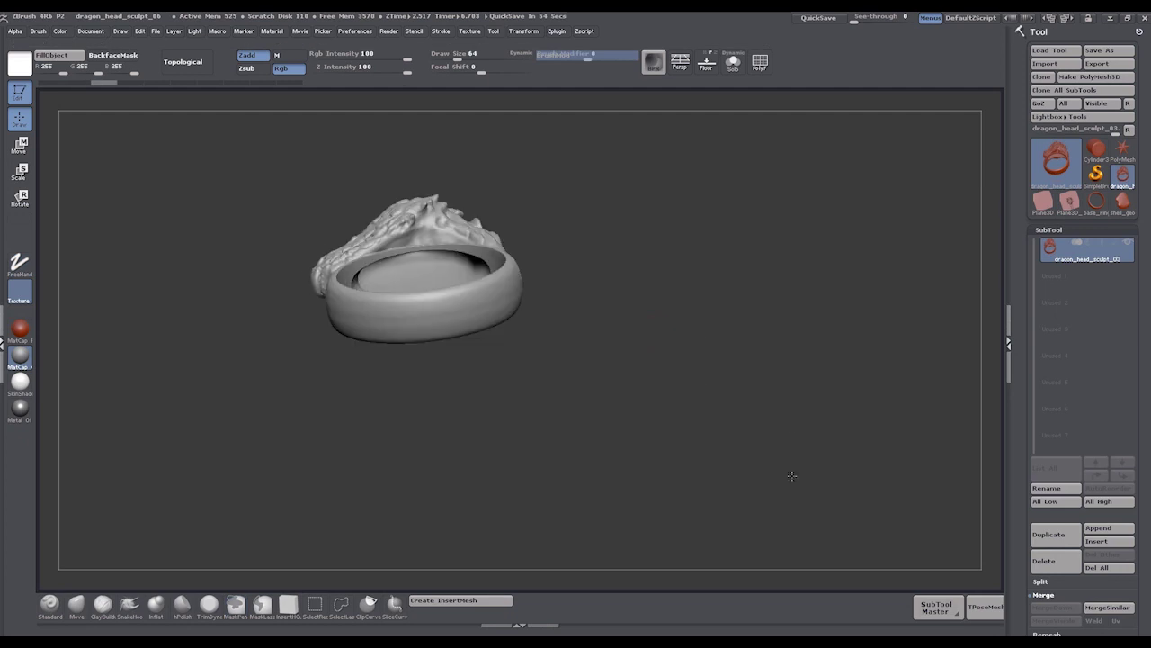
Step: Examine the hollowed cavity inside the band and the dragon head's outer surface from several angles, ending with the whole ring framed
{"action": "mouse_move", "coordinate": [790, 425]}
{"action": "left_mouse_down", "text": "alt"}
{"action": "mouse_move", "coordinate": [652, 487]}
{"action": "mouse_move", "coordinate": [361, 509]}
{"action": "left_mouse_up", "text": "alt"}
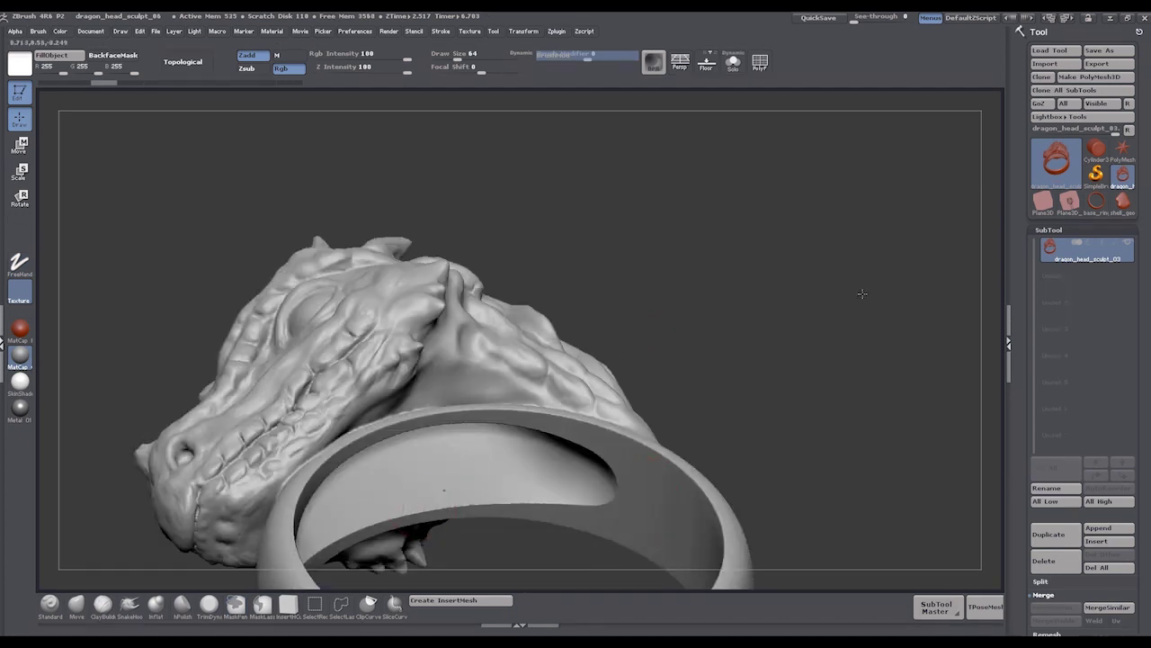
{"action": "left_click_drag", "start_coordinate": [840, 314], "coordinate": [779, 333]}
{"action": "left_click_drag", "start_coordinate": [809, 252], "coordinate": [710, 343]}
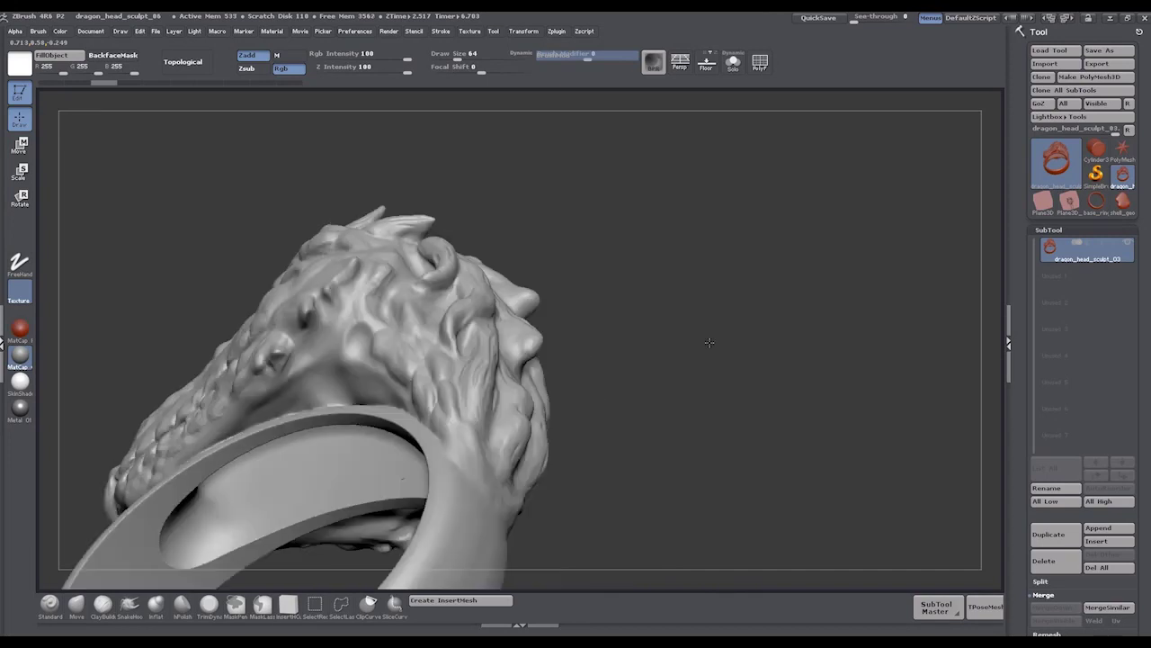
{"action": "left_click_drag", "start_coordinate": [585, 351], "coordinate": [800, 115]}
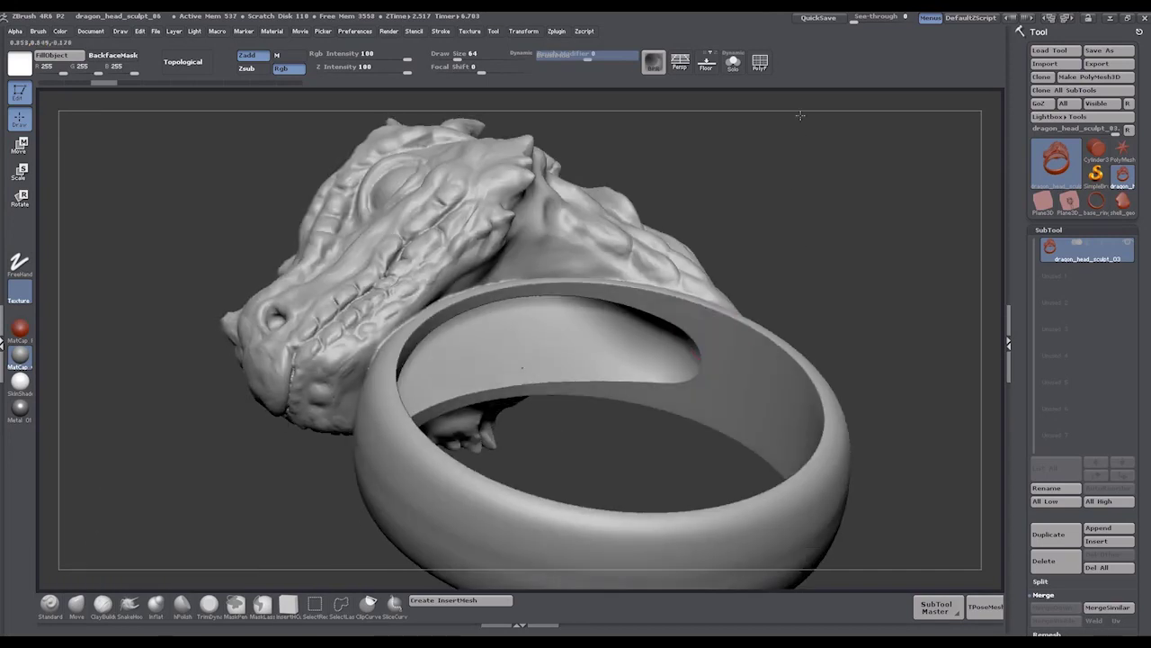
{"action": "left_click_drag", "start_coordinate": [788, 305], "coordinate": [803, 308]}
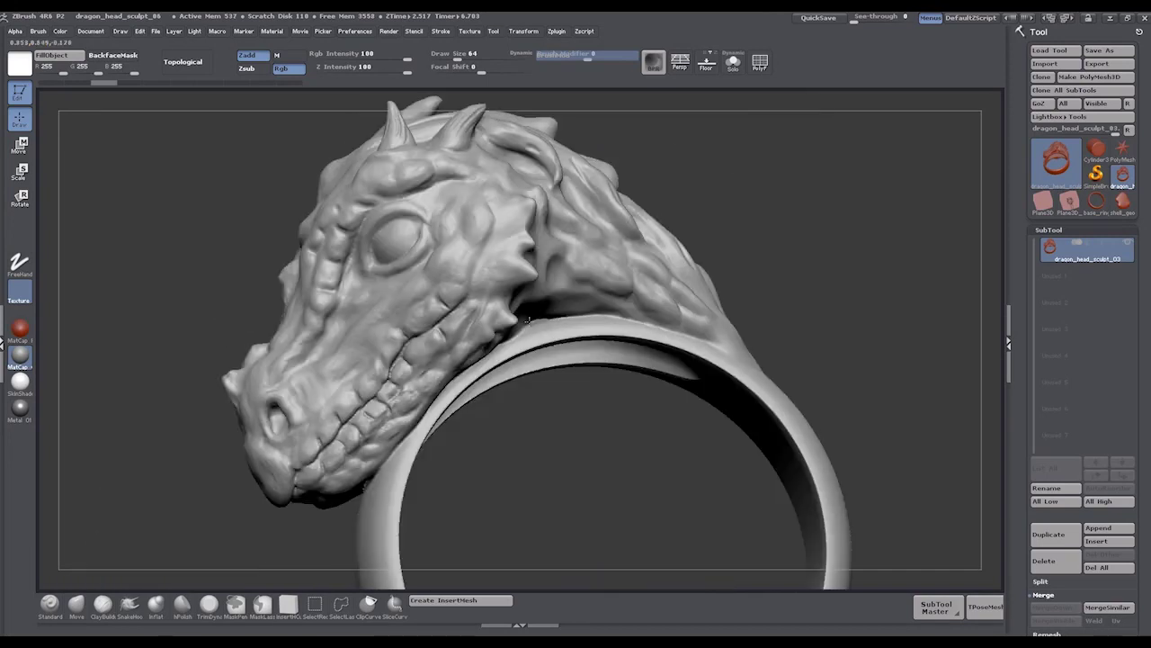
{"action": "mouse_move", "coordinate": [854, 156]}
{"action": "left_mouse_down"}
{"action": "mouse_move", "coordinate": [859, 133]}
{"action": "mouse_move", "coordinate": [843, 212]}
{"action": "mouse_move", "coordinate": [822, 244]}
{"action": "mouse_move", "coordinate": [888, 185]}
{"action": "mouse_move", "coordinate": [850, 225]}
{"action": "left_mouse_up"}
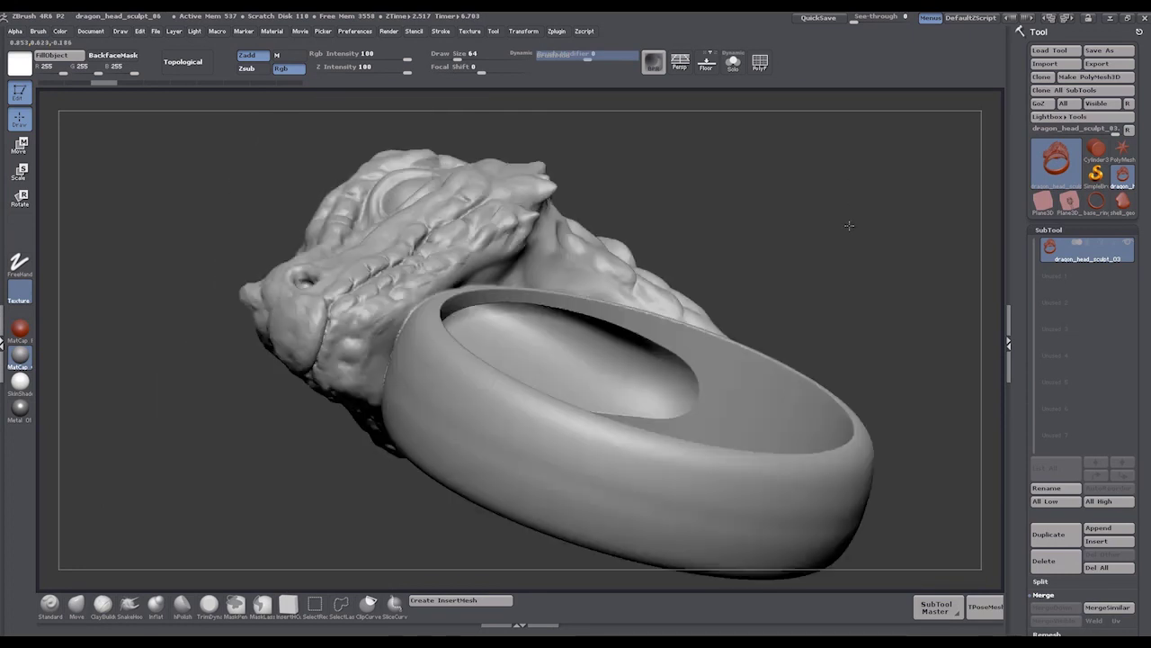
{"action": "left_click_drag", "start_coordinate": [839, 287], "coordinate": [862, 199]}
{"action": "left_click_drag", "start_coordinate": [876, 266], "coordinate": [872, 385]}
{"action": "left_click_drag", "start_coordinate": [717, 365], "coordinate": [772, 315]}
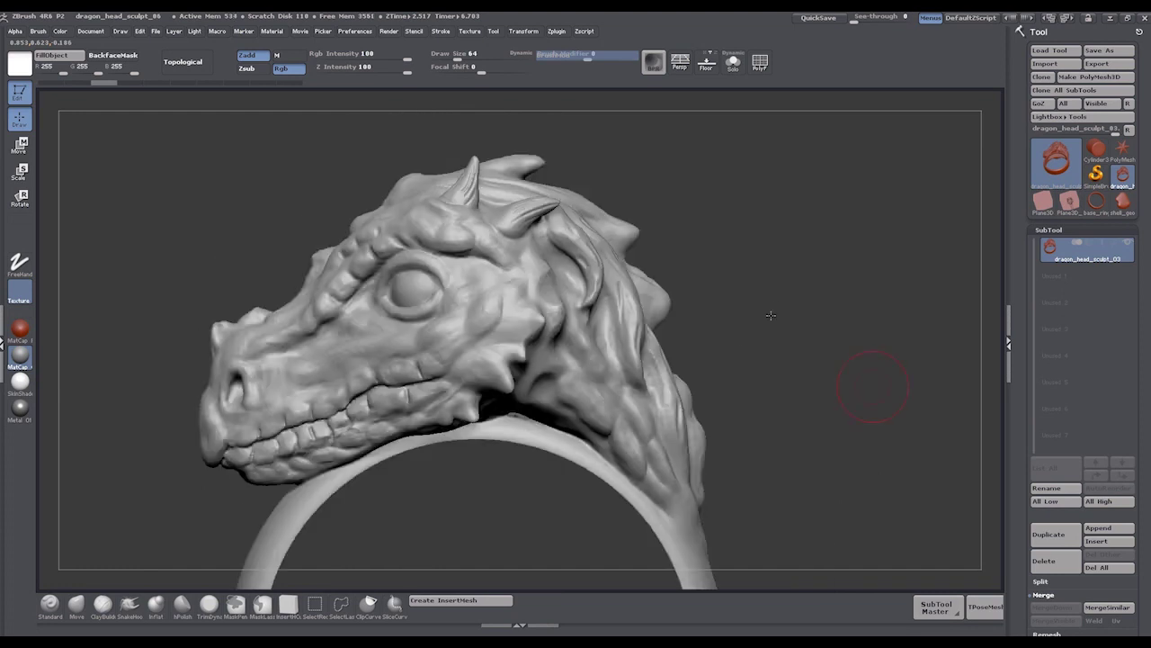
{"action": "key", "text": "f"}
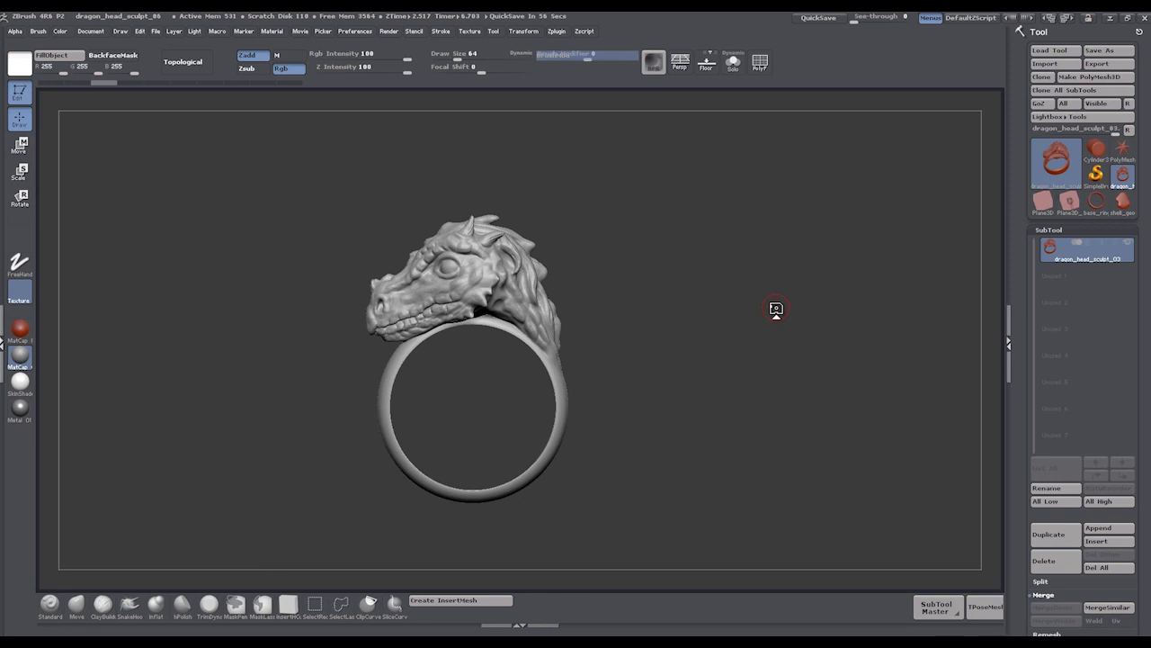
Step: Switch to the Notepad notes to compare the shelled and unshelled volume, height and total cost, and return to ZBrush
{"action": "key", "text": "alt+Tab"}
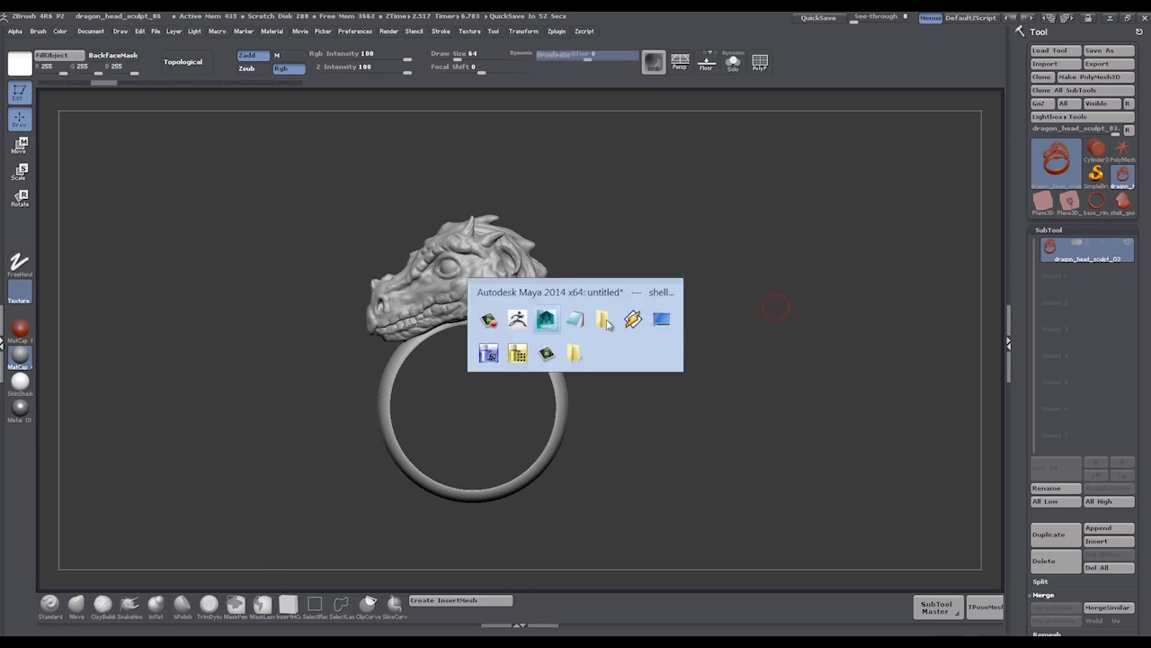
{"action": "left_click", "coordinate": [578, 319]}
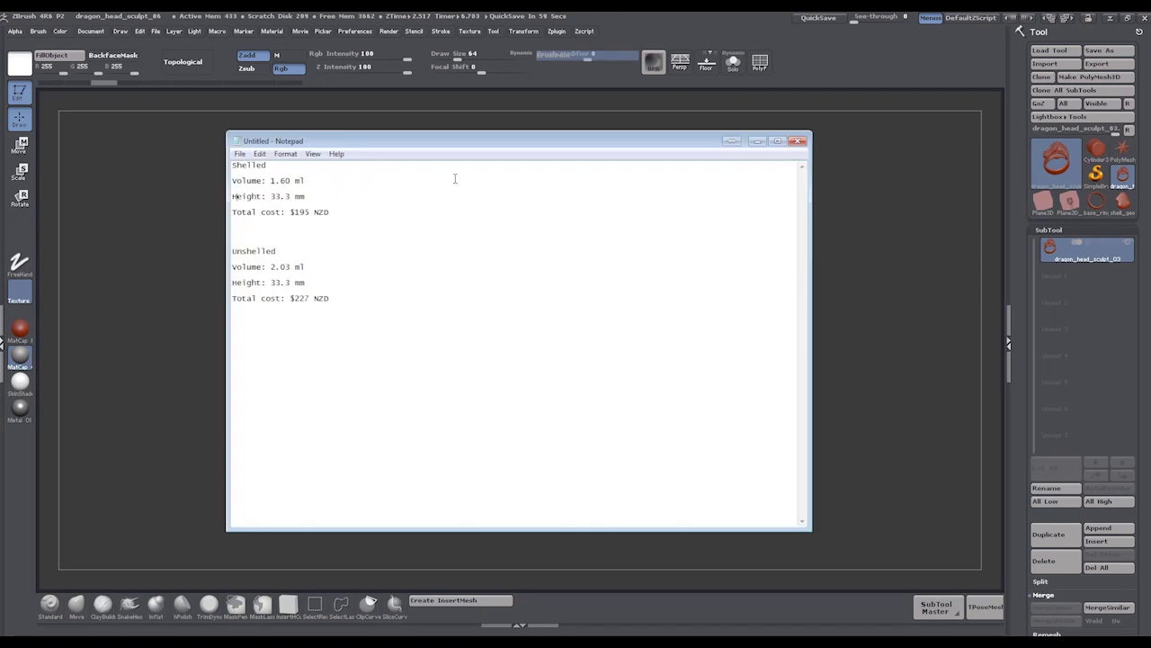
{"action": "left_click_drag", "start_coordinate": [387, 147], "coordinate": [563, 193]}
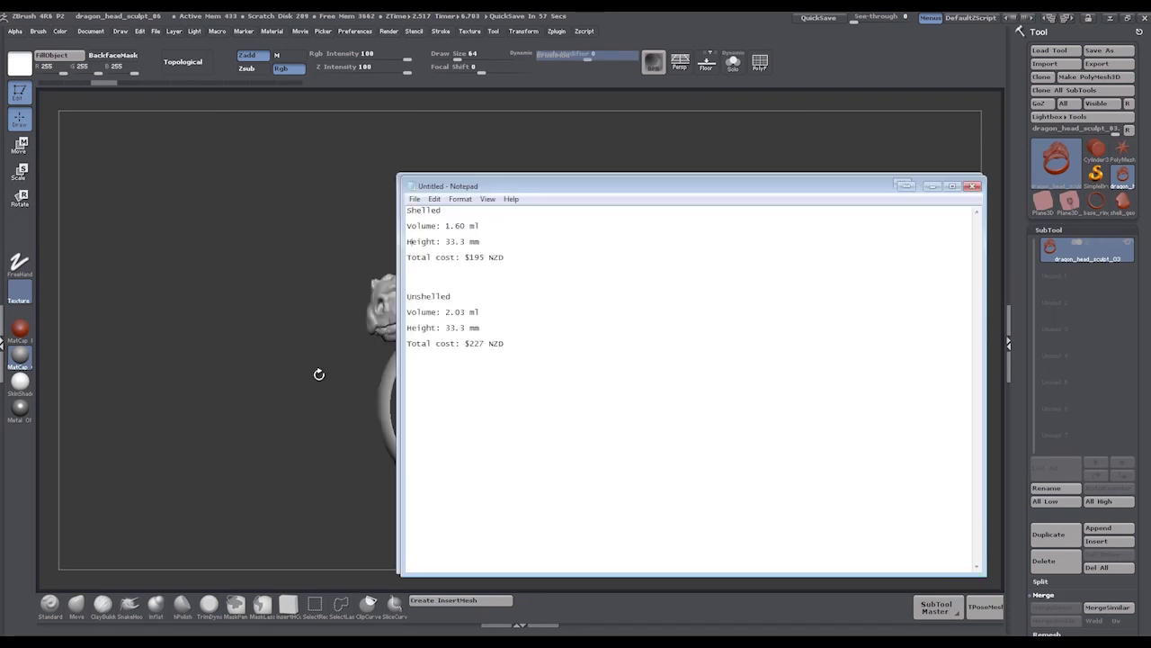
{"action": "key", "text": "alt+Tab"}
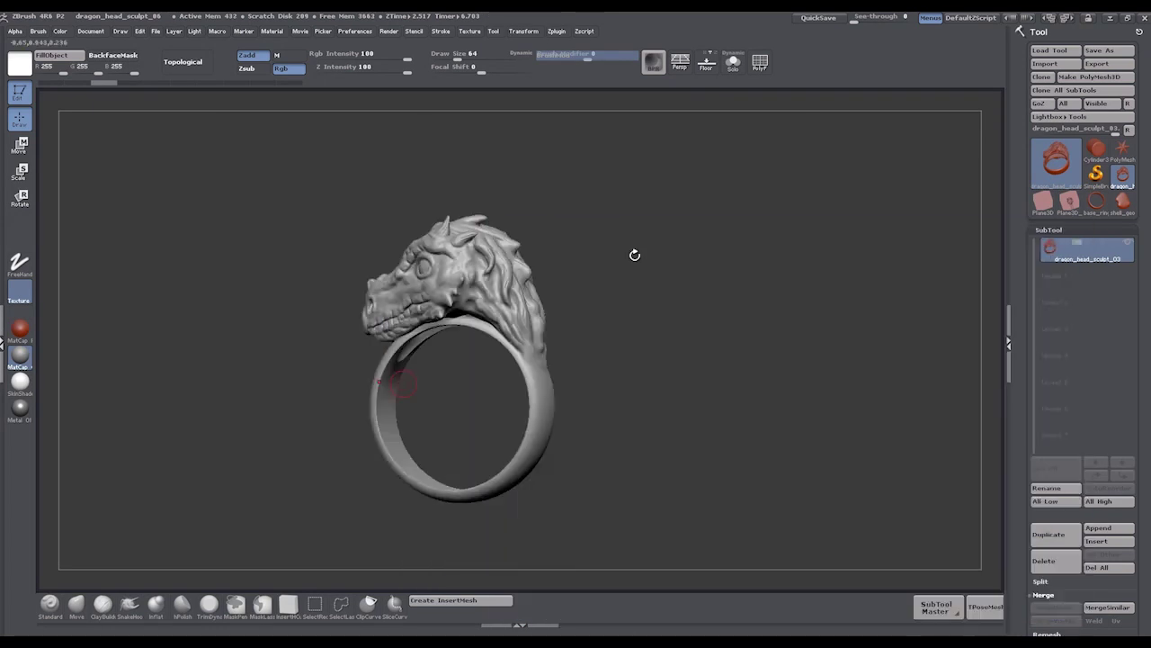
Step: Inspect the complete hollowed ring from below and from both sides
{"action": "left_click_drag", "start_coordinate": [479, 290], "coordinate": [627, 376]}
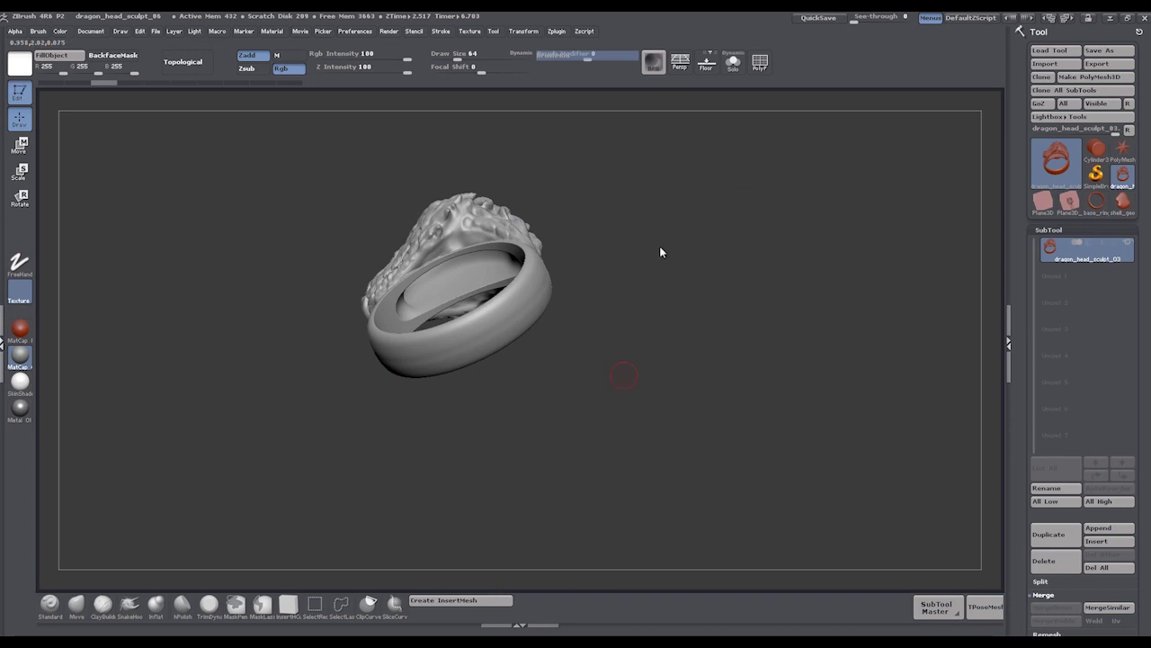
{"action": "key", "text": "alt+Tab"}
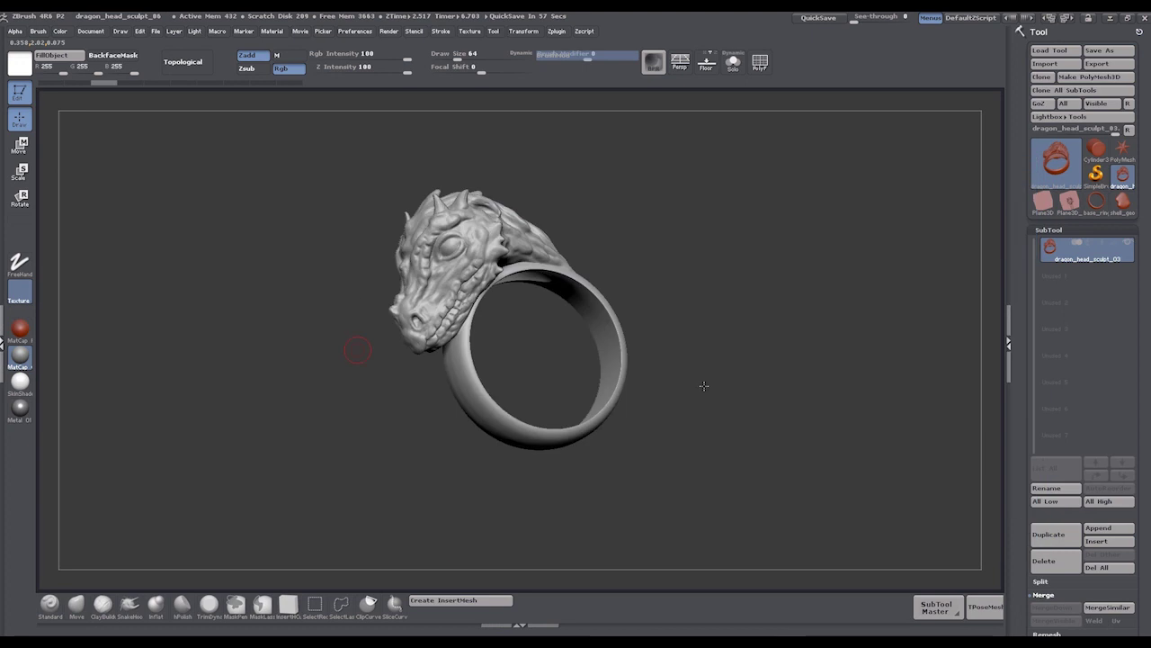
{"action": "left_click_drag", "start_coordinate": [700, 375], "coordinate": [531, 297]}
{"action": "left_click_drag", "start_coordinate": [597, 469], "coordinate": [725, 342]}
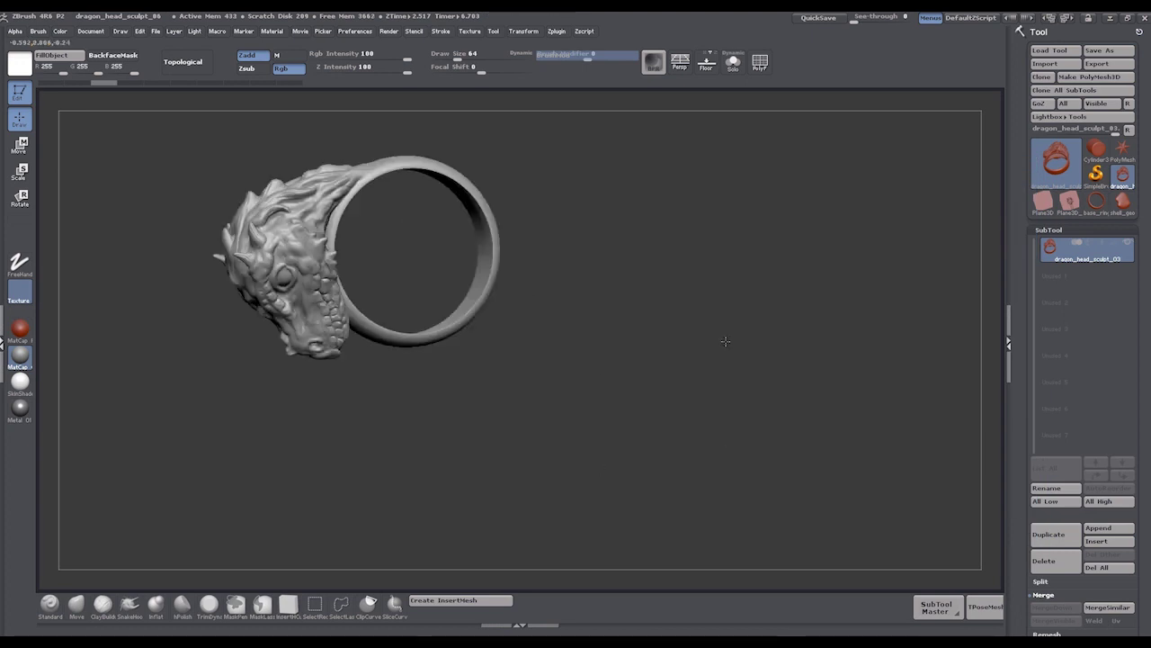
{"action": "left_click_drag", "start_coordinate": [542, 380], "coordinate": [559, 228]}
Step: Bring the Notepad notes back up and review the unshelled ring's volume, height and total cost
{"action": "key", "text": "alt+Tab"}
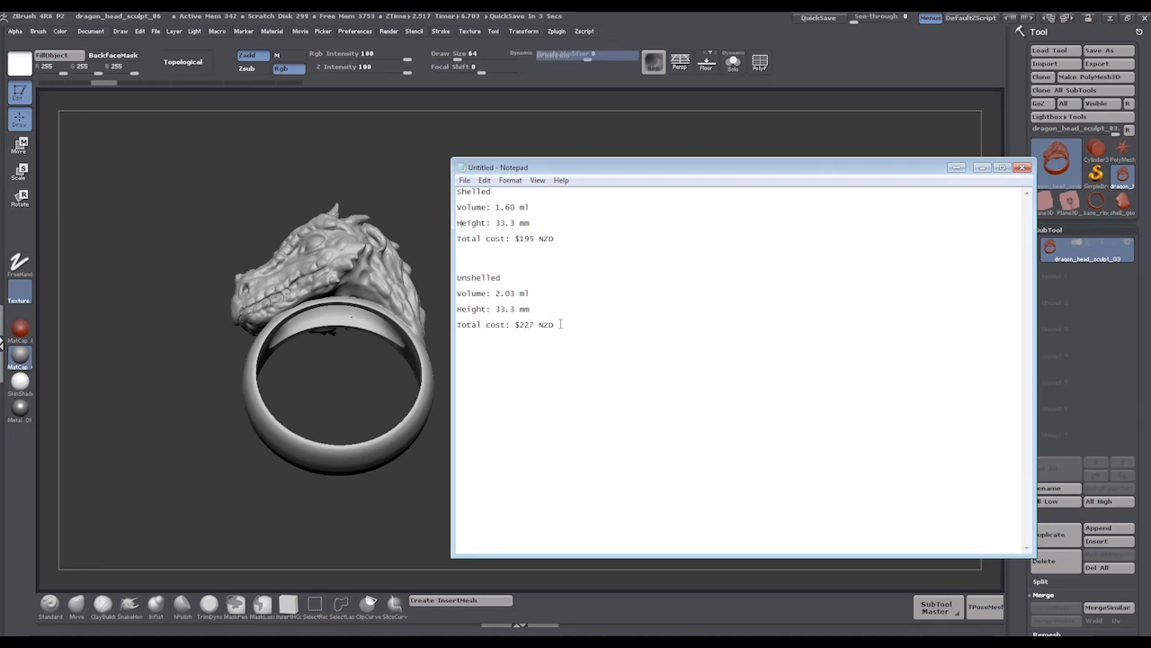
{"action": "left_click", "coordinate": [561, 323]}
{"action": "left_click", "coordinate": [474, 277], "text": "shift"}
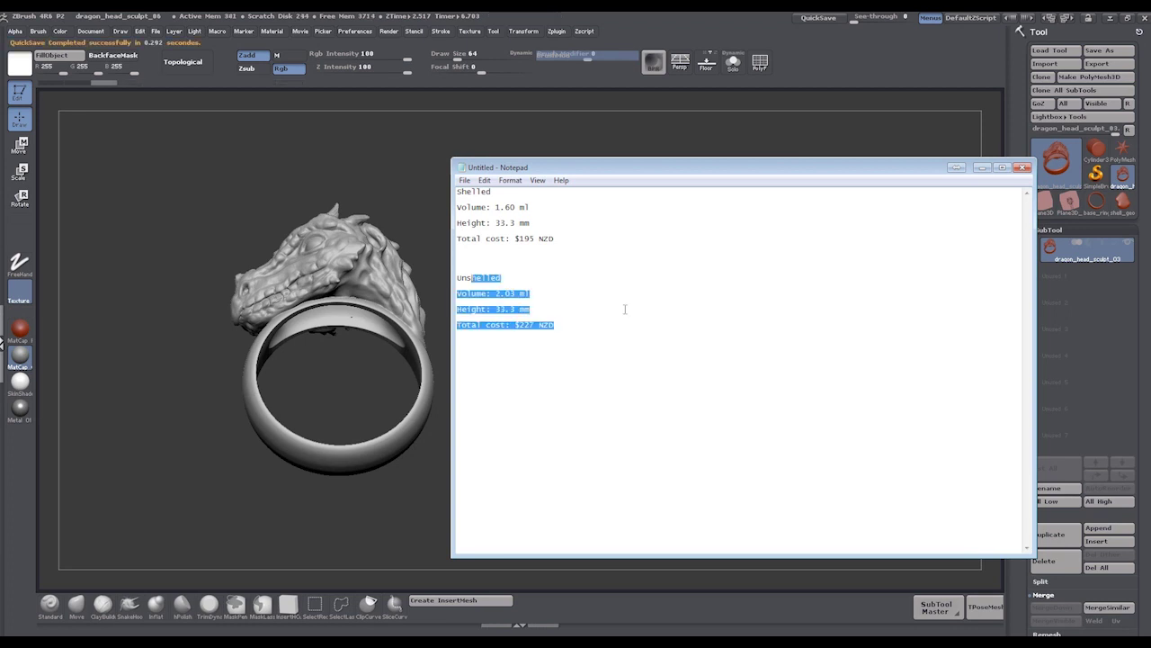
{"action": "left_click", "coordinate": [573, 411]}
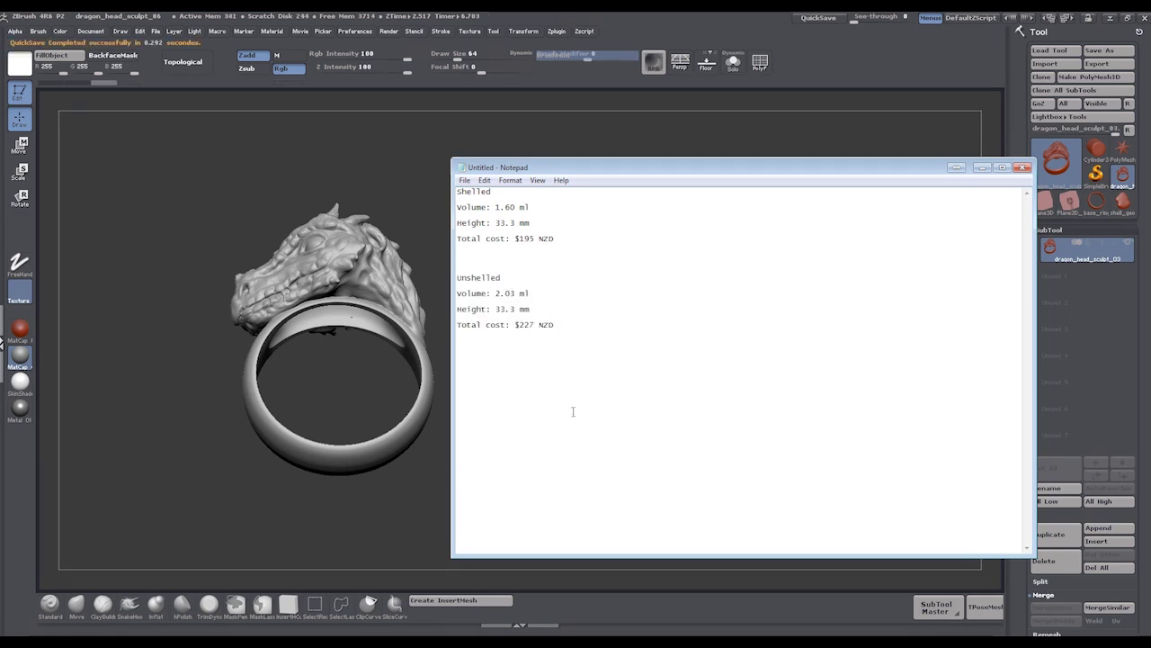